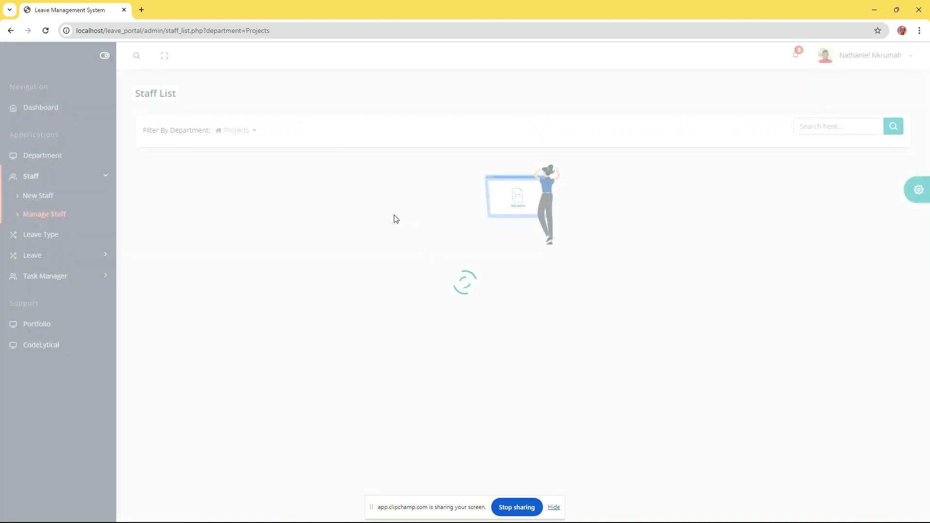
Return to the dashboard, then go to the Department List
{"action": "left_click", "coordinate": [48, 109]}
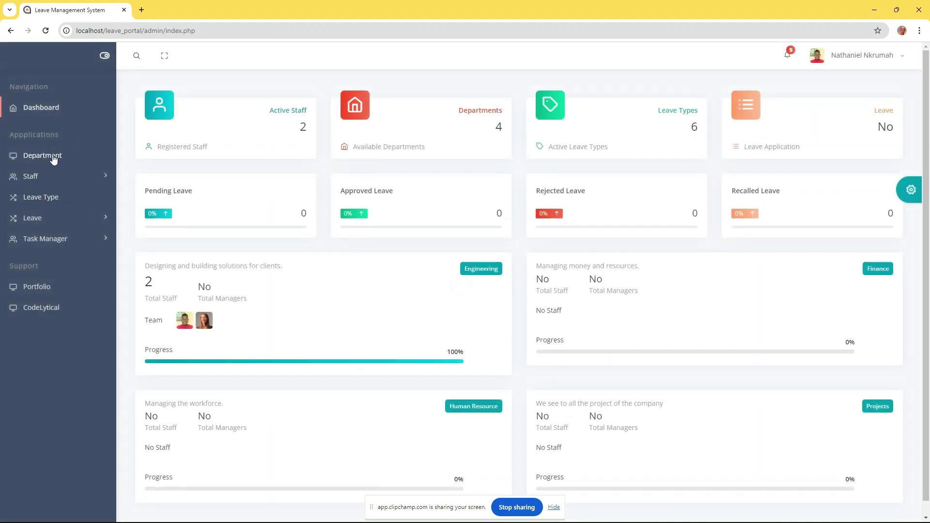
{"action": "left_click", "coordinate": [45, 156]}
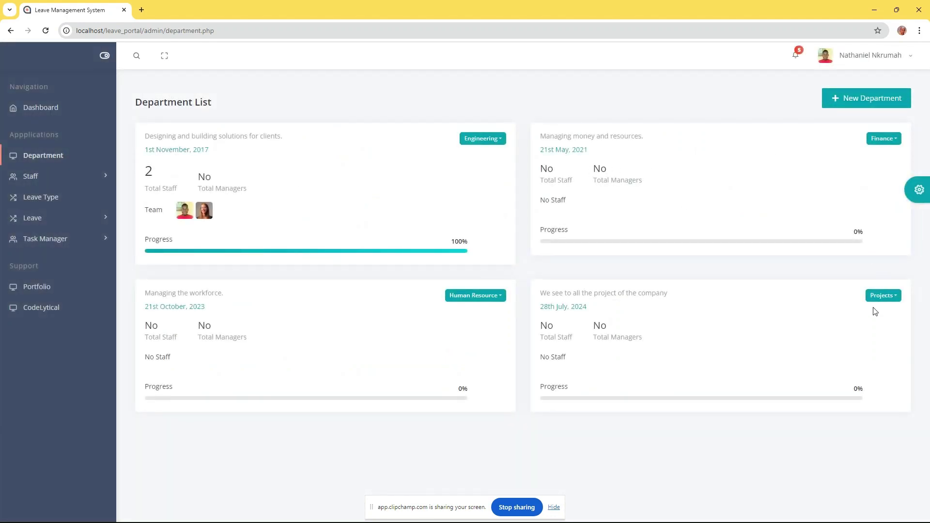
{"action": "left_click", "coordinate": [486, 140]}
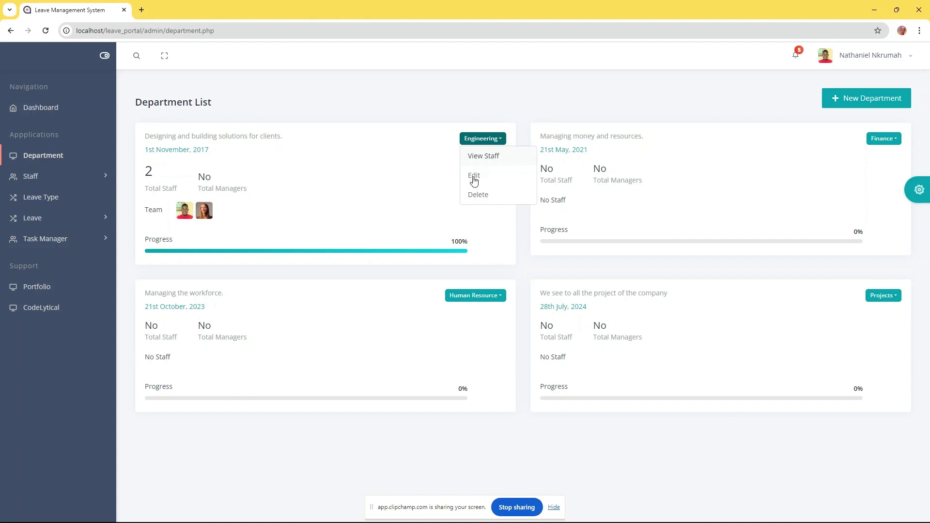
{"action": "left_click", "coordinate": [475, 175]}
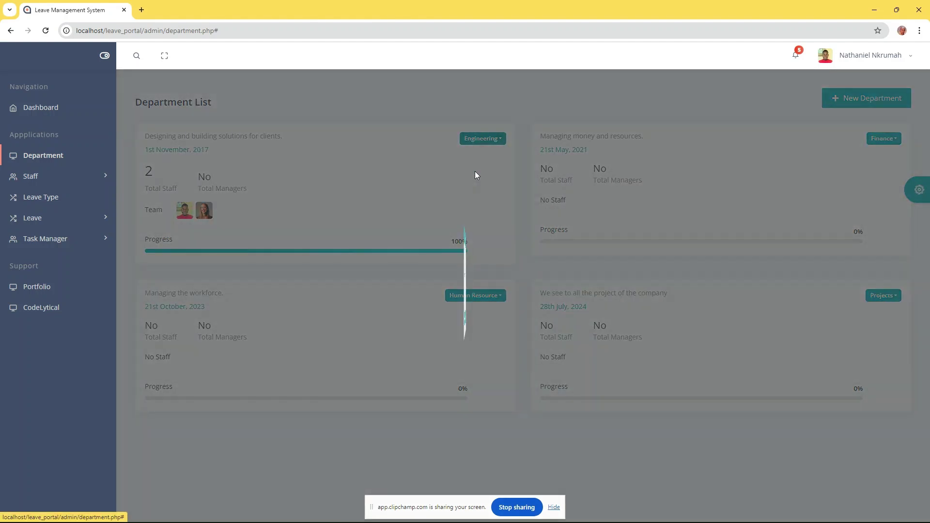
{"action": "left_click", "coordinate": [482, 334]}
{"action": "left_click", "coordinate": [481, 139]}
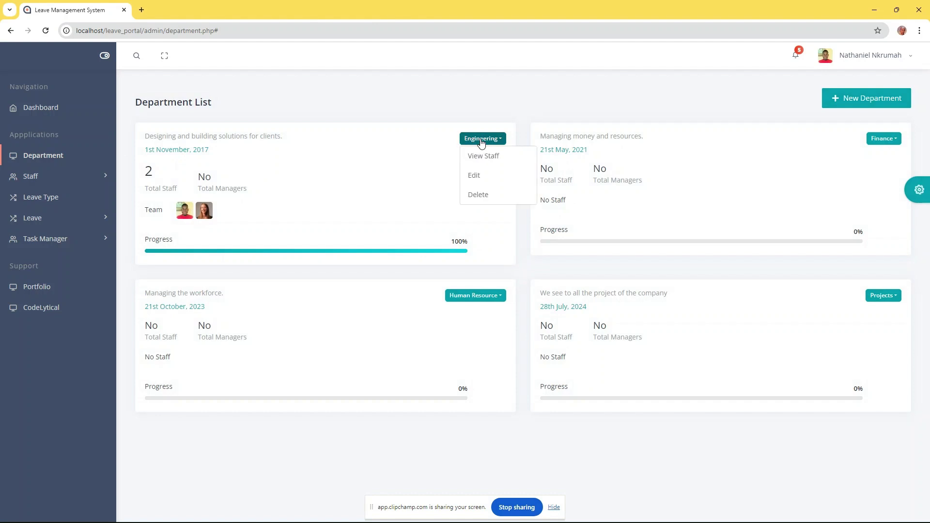
{"action": "left_click", "coordinate": [480, 194]}
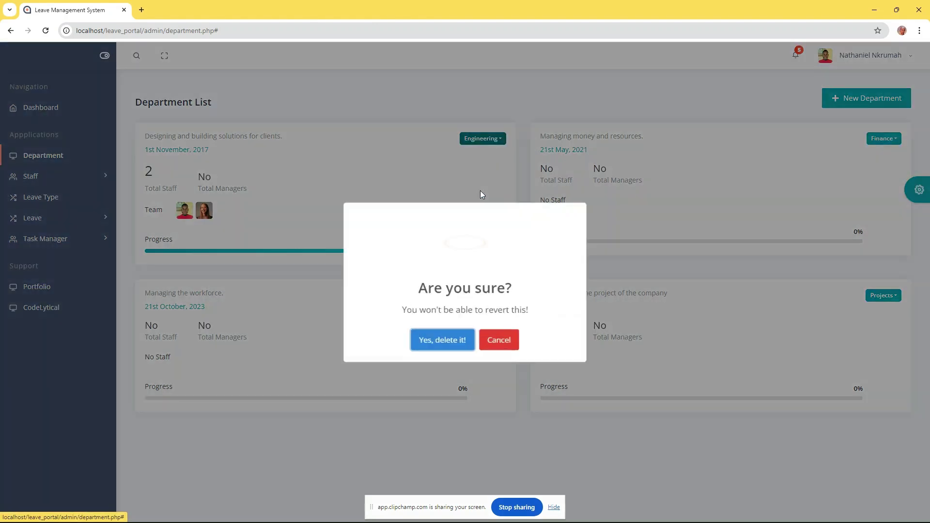
{"action": "left_click", "coordinate": [498, 336]}
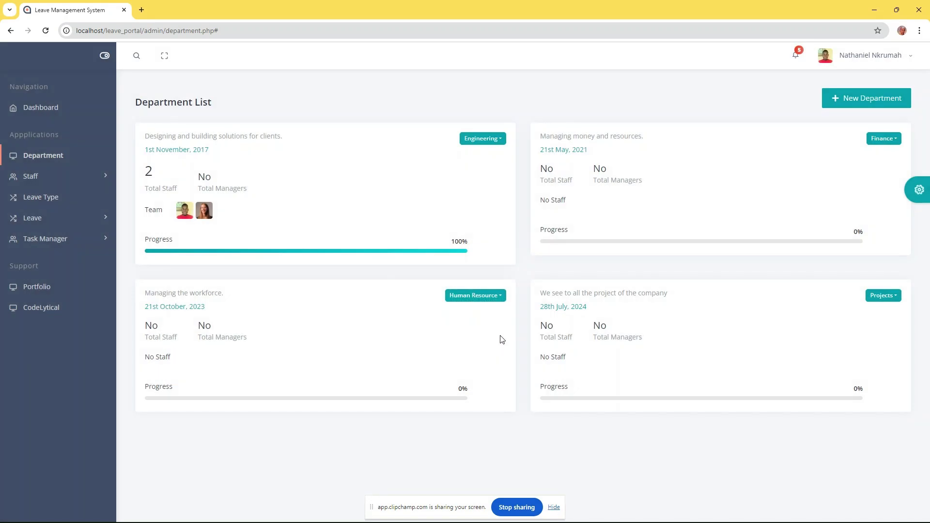
{"action": "left_click", "coordinate": [483, 140]}
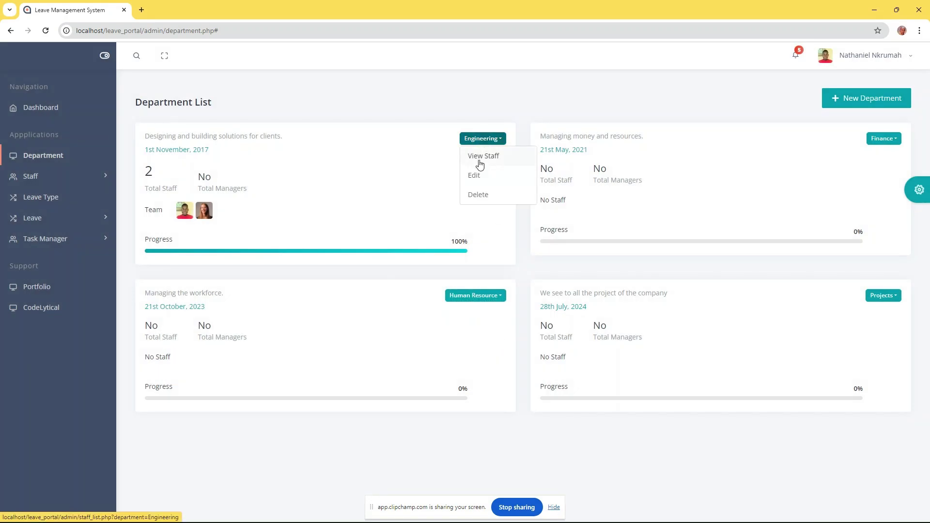
Check the Engineering staff, view the full staff list, and bring up a blank New Staff form
{"action": "left_click", "coordinate": [474, 159]}
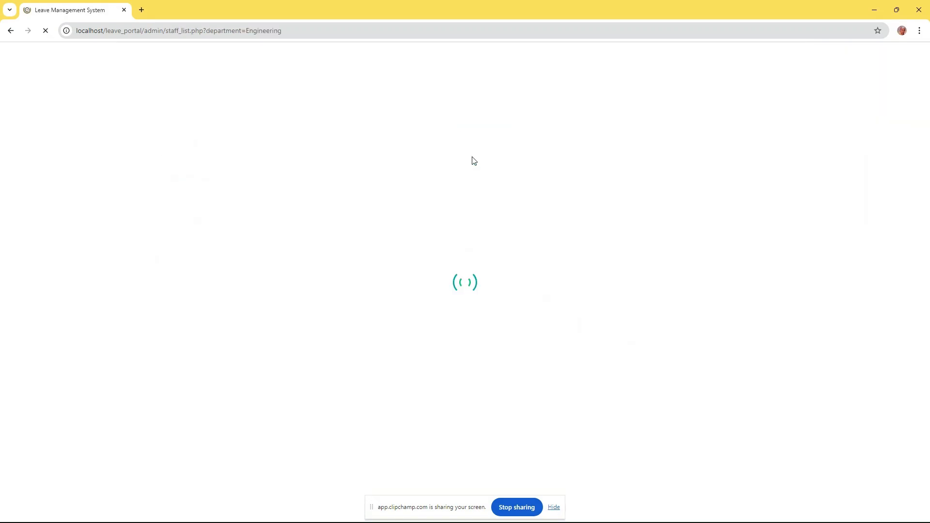
{"action": "left_click", "coordinate": [11, 31]}
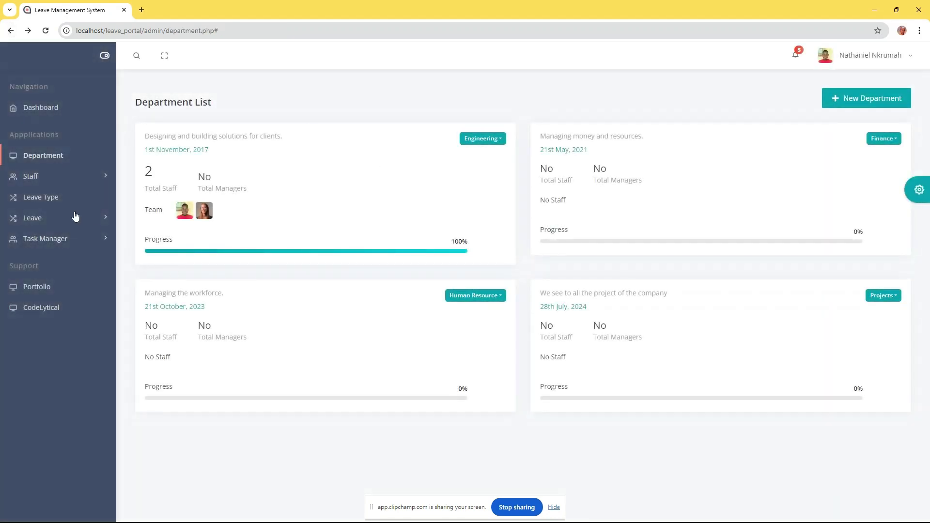
{"action": "left_click", "coordinate": [43, 181]}
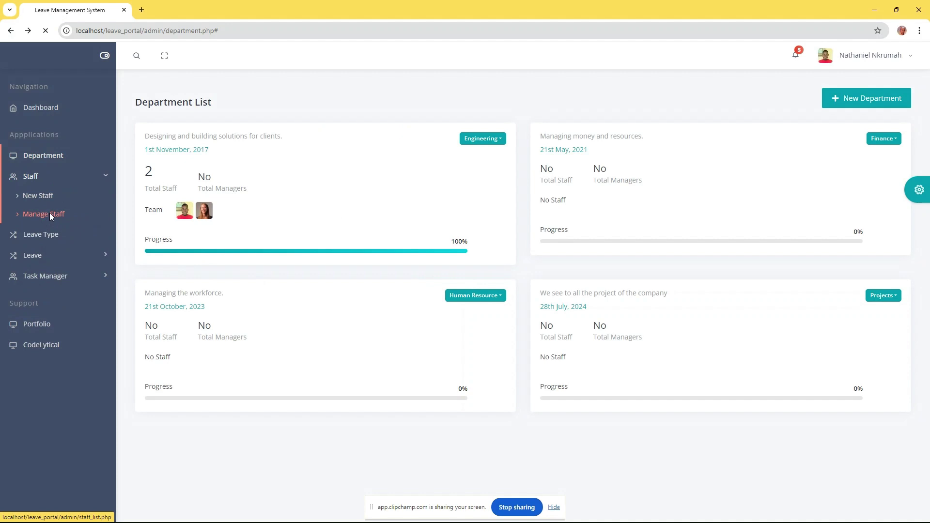
{"action": "left_click", "coordinate": [51, 215]}
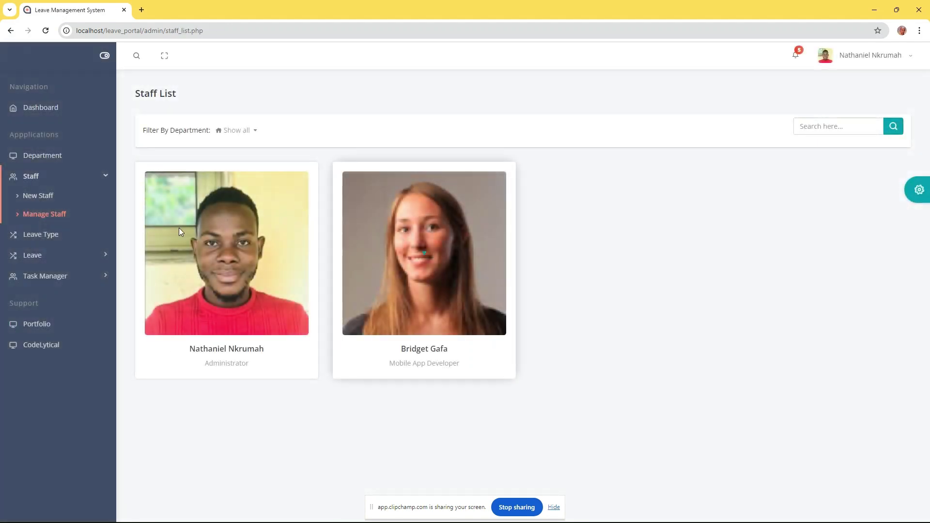
{"action": "left_click", "coordinate": [41, 196]}
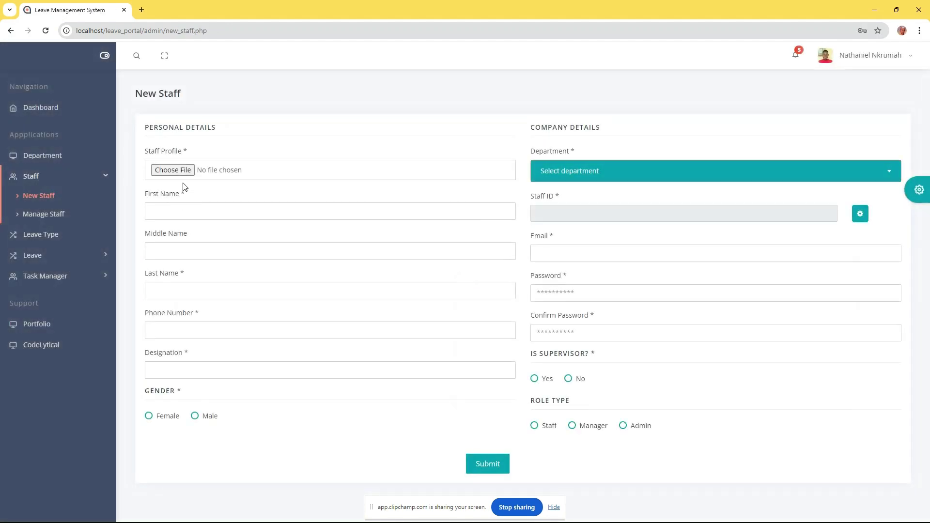
Upload f-2.jpg as the new staff member's profile photo
{"action": "left_click", "coordinate": [181, 176]}
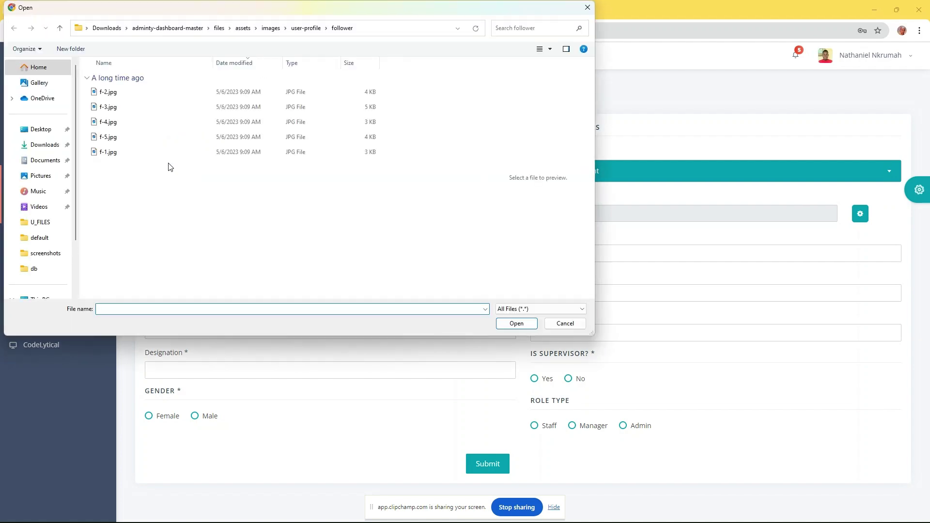
{"action": "left_click", "coordinate": [114, 93]}
{"action": "left_click", "coordinate": [514, 322]}
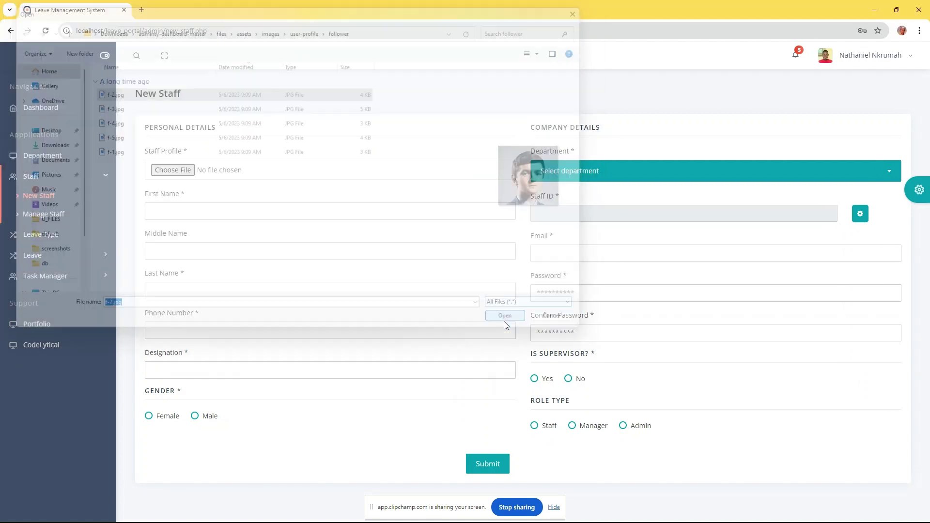
Enter first name, last name, phone, designation 'Senior Mobile App Developer', and gender Male
{"action": "left_click", "coordinate": [238, 213]}
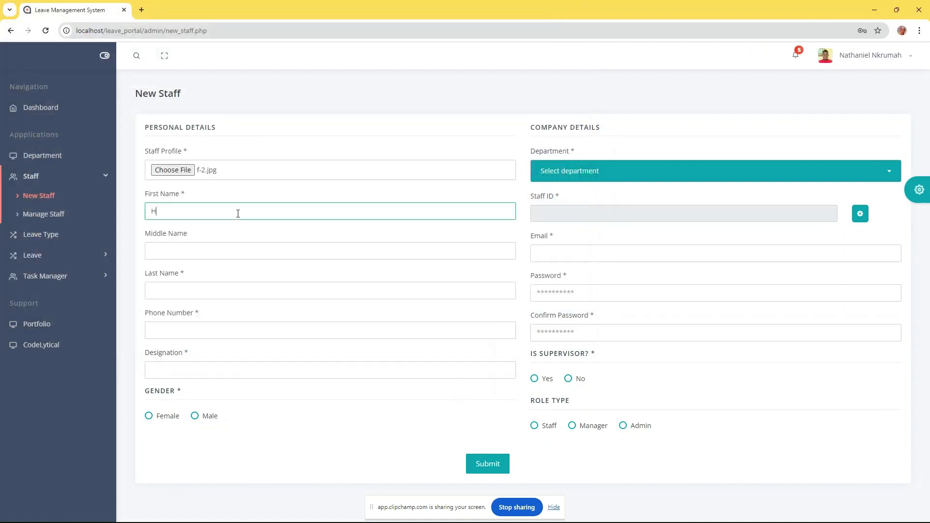
{"action": "left_click", "coordinate": [213, 291]}
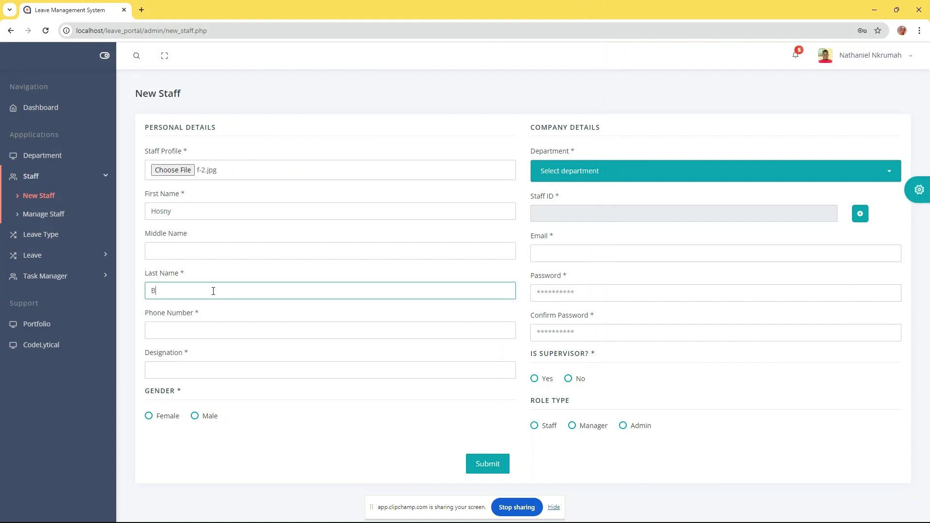
{"action": "left_click", "coordinate": [224, 333]}
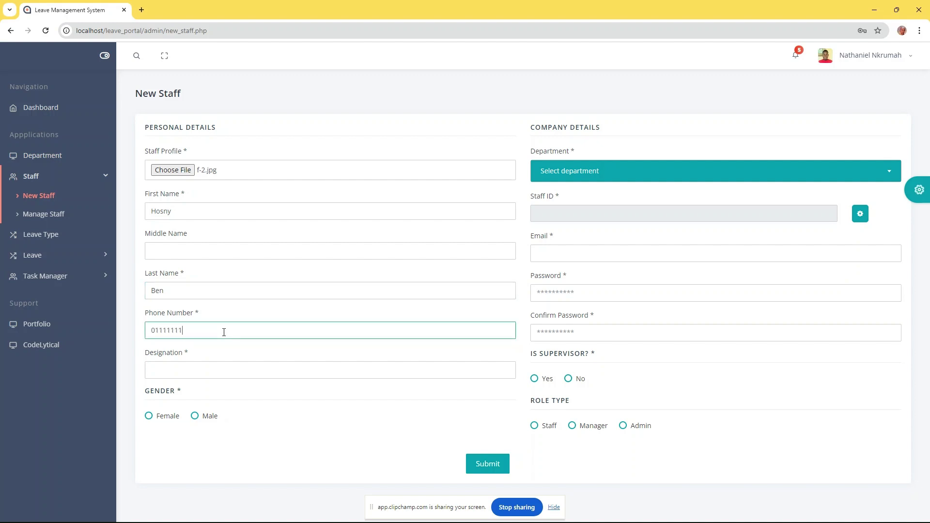
{"action": "left_click", "coordinate": [245, 369]}
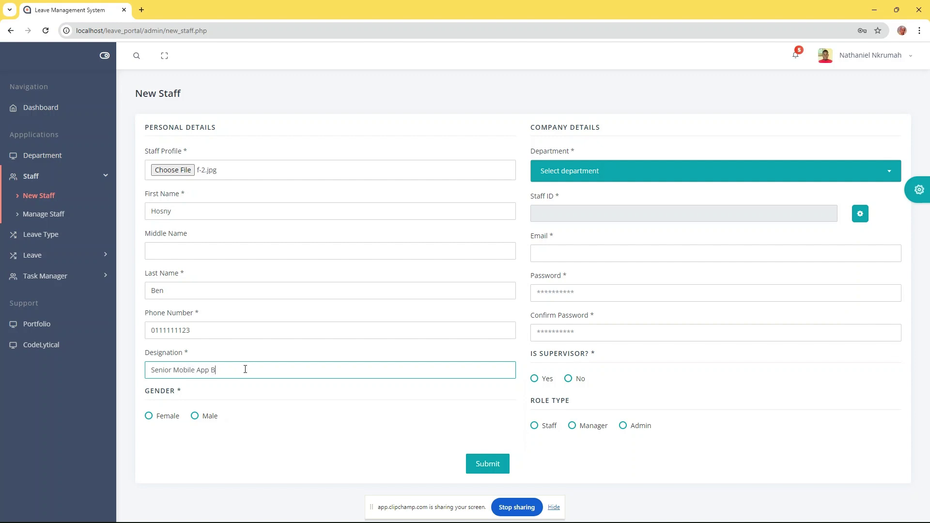
{"action": "type", "text": "Senior Mobile App Developer"}
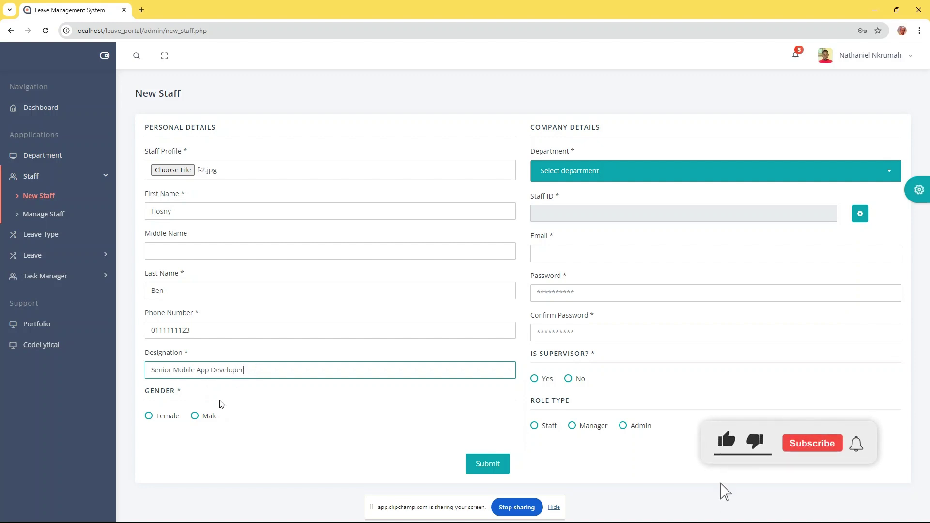
{"action": "left_click", "coordinate": [195, 415]}
Set department Engineering, auto-generate the staff ID, and enter the e-mail and password twice
{"action": "left_click", "coordinate": [575, 167]}
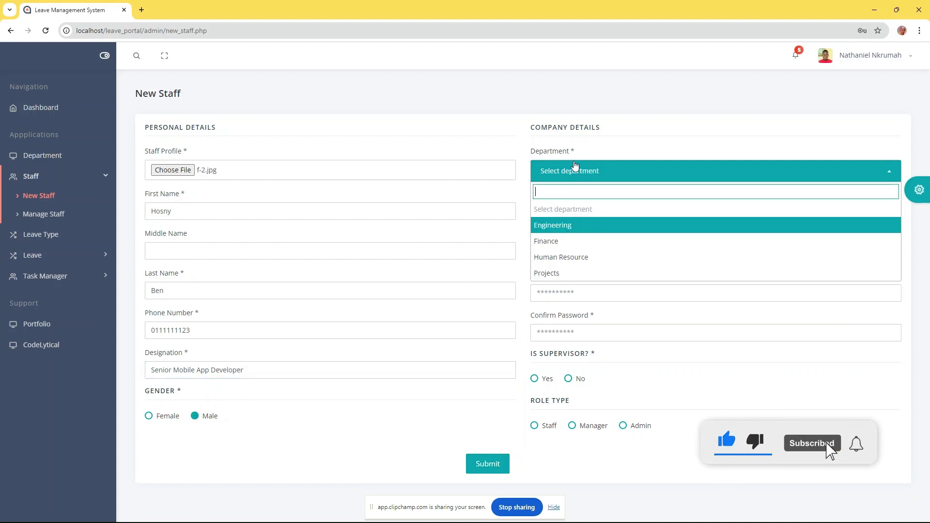
{"action": "left_click", "coordinate": [553, 226]}
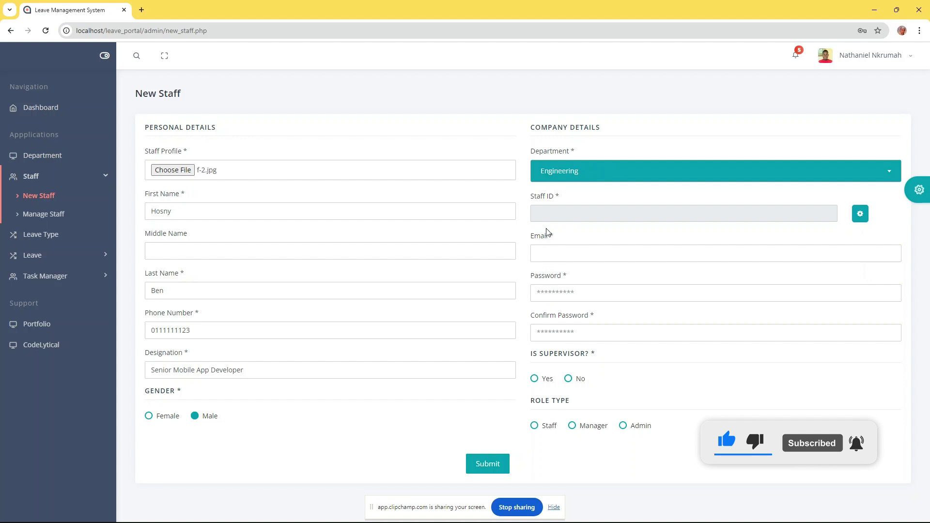
{"action": "left_click", "coordinate": [860, 214]}
{"action": "left_click", "coordinate": [575, 253]}
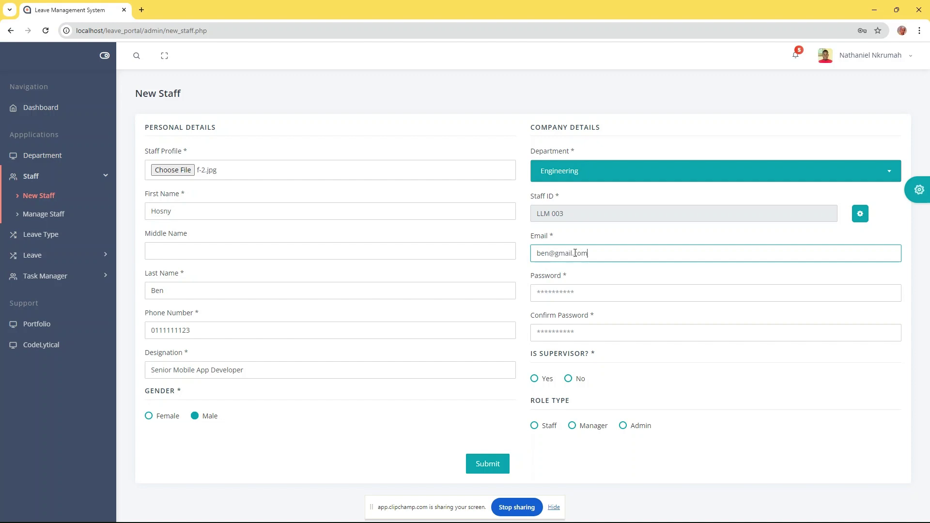
{"action": "left_click", "coordinate": [571, 294]}
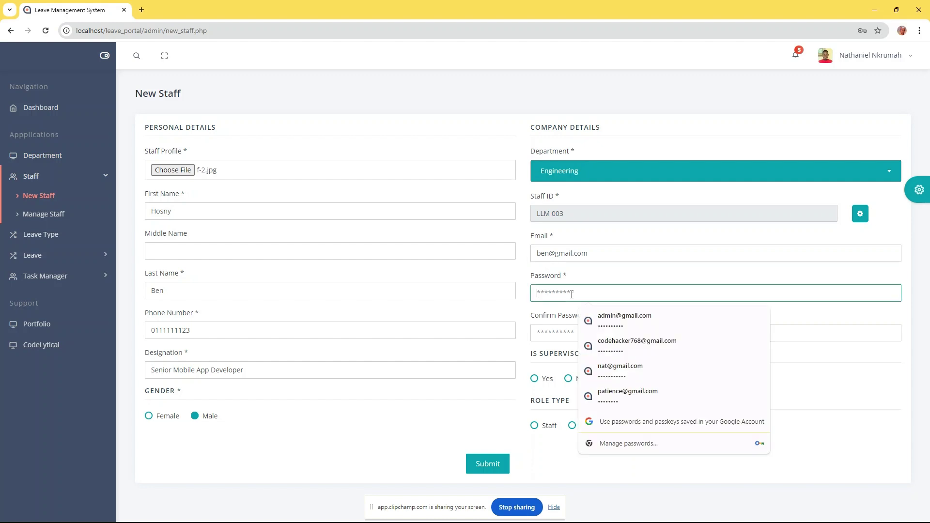
{"action": "type", "text": "1"}
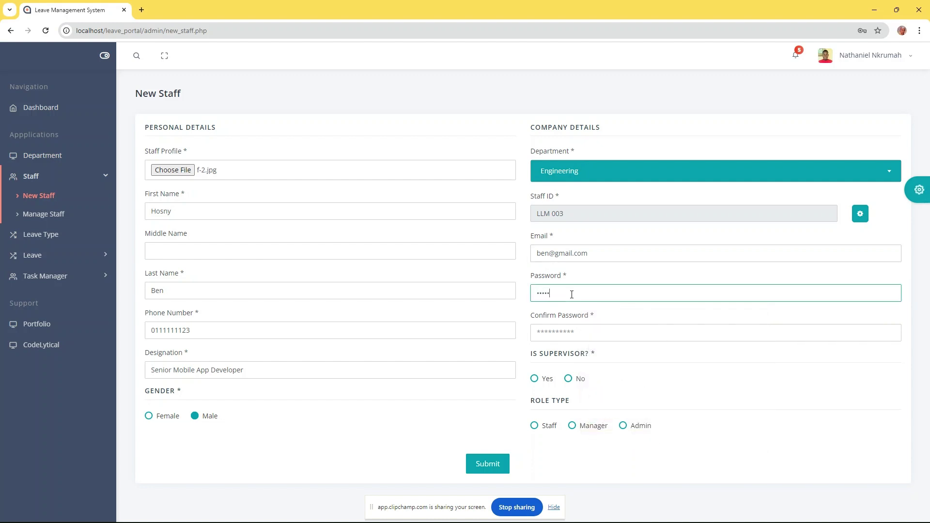
{"action": "left_click", "coordinate": [598, 327]}
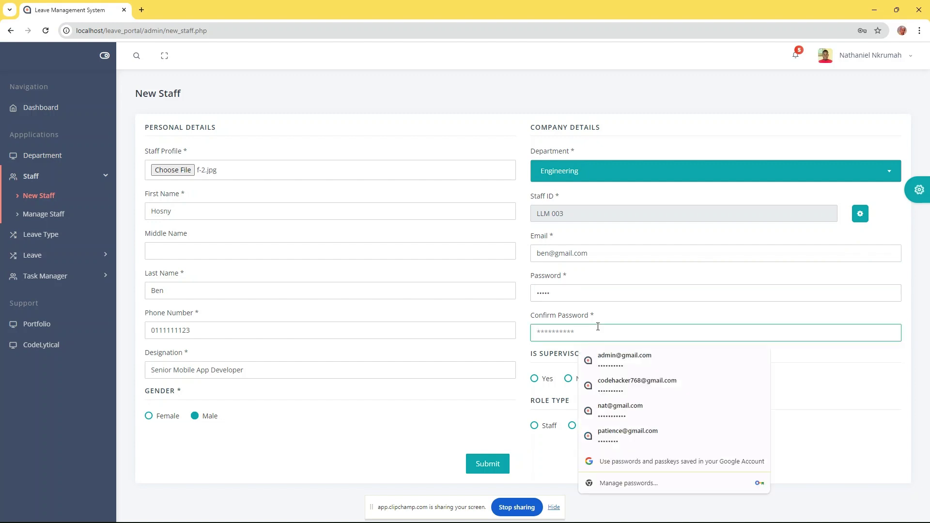
{"action": "type", "text": "1"}
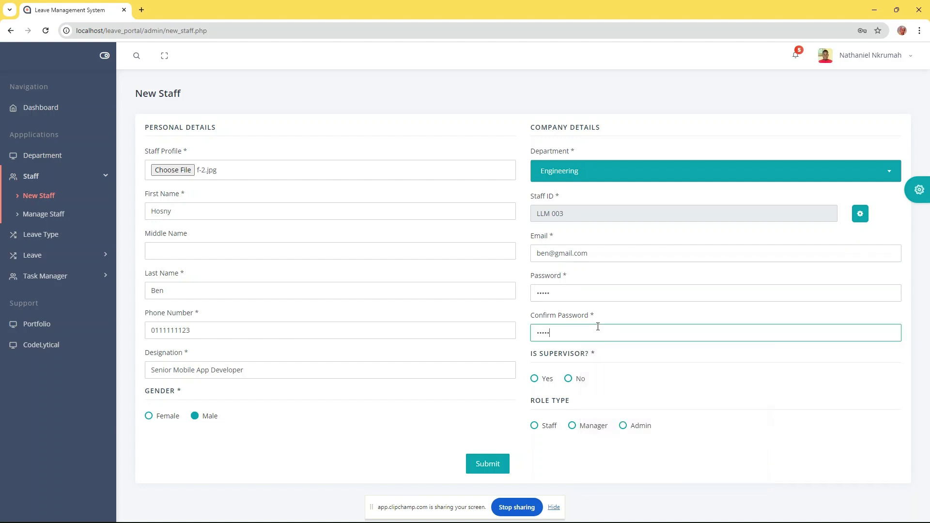
Make the member a supervisor with the Staff role and submit the record (ID LLM 003)
{"action": "left_click", "coordinate": [534, 380]}
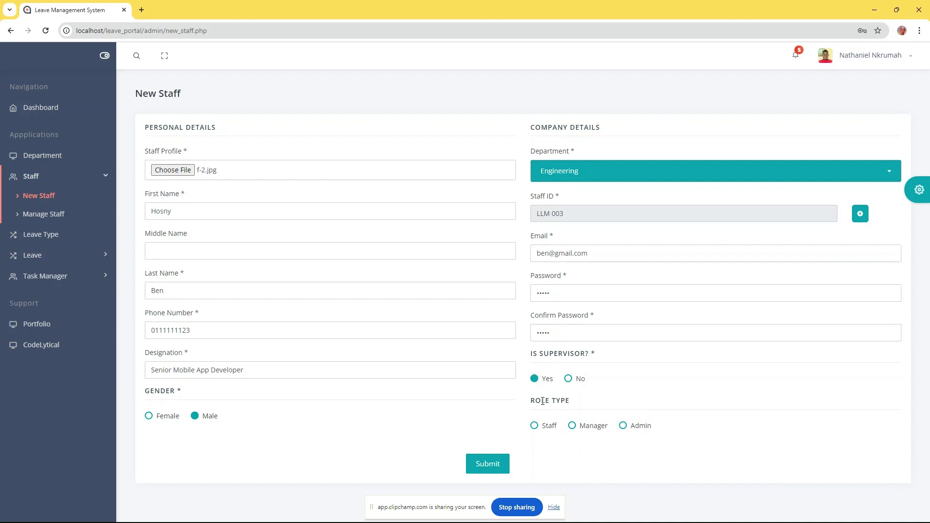
{"action": "left_click", "coordinate": [535, 427]}
{"action": "left_click", "coordinate": [489, 461]}
{"action": "left_click", "coordinate": [467, 321]}
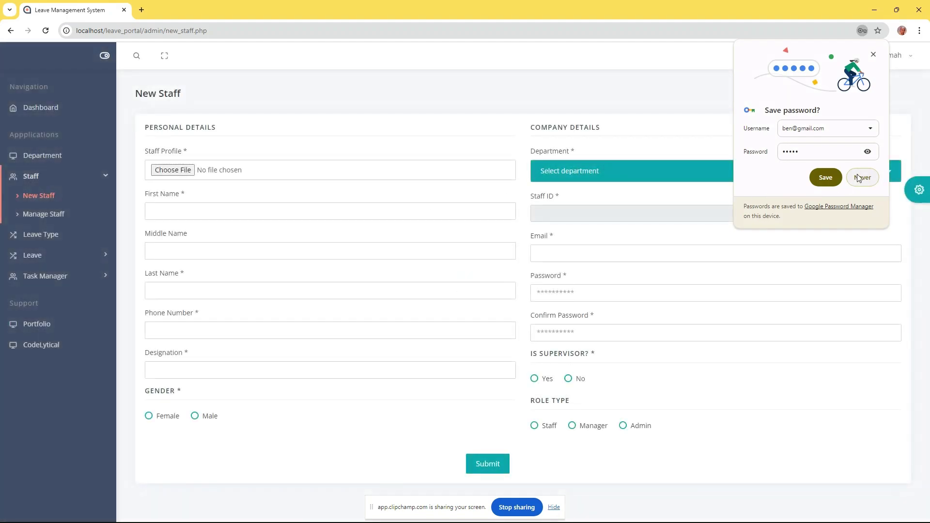
Decline the browser's password save and upload f-5.jpg as the profile photo
{"action": "left_click", "coordinate": [860, 176]}
{"action": "left_click", "coordinate": [180, 170]}
{"action": "left_click", "coordinate": [114, 107]}
{"action": "left_click", "coordinate": [121, 136]}
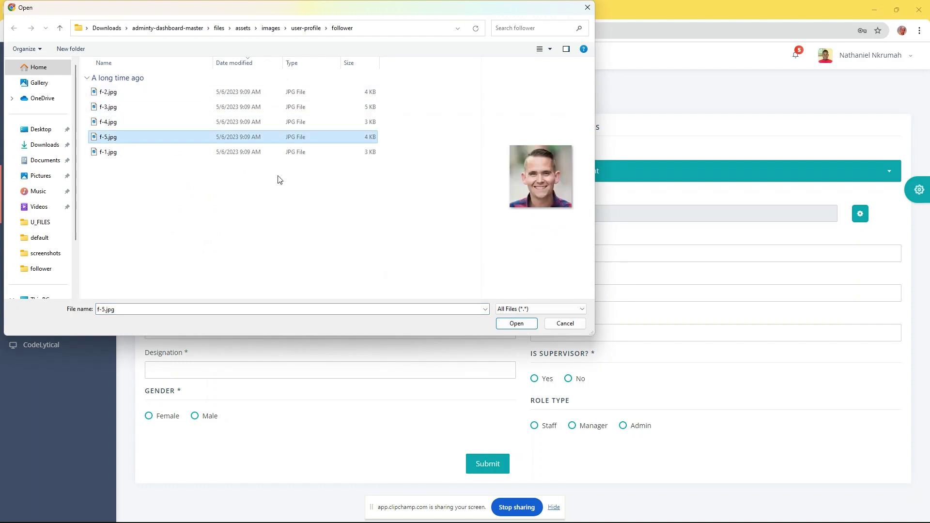
{"action": "left_click", "coordinate": [516, 323]}
Enter first name, last name, phone number and designation 'Chief Software Officer'
{"action": "left_click", "coordinate": [228, 210]}
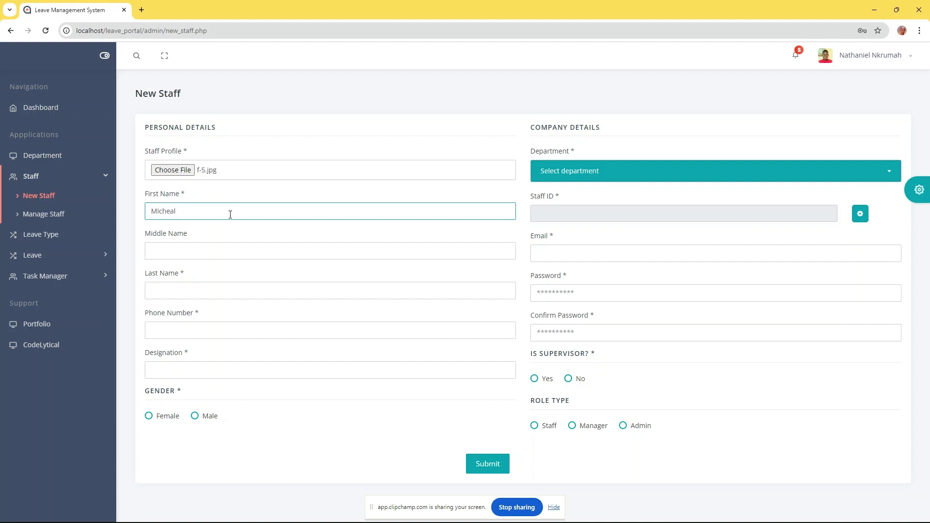
{"action": "left_click", "coordinate": [222, 293]}
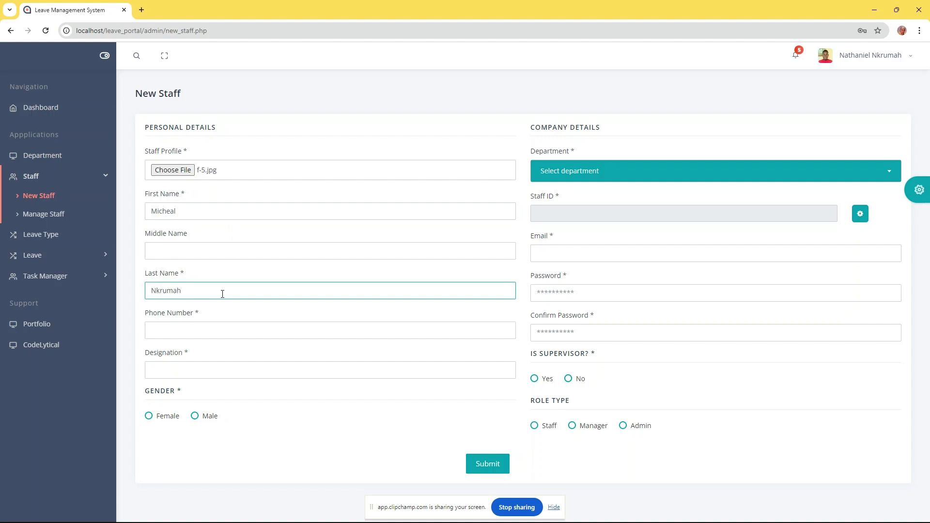
{"action": "left_click", "coordinate": [220, 333]}
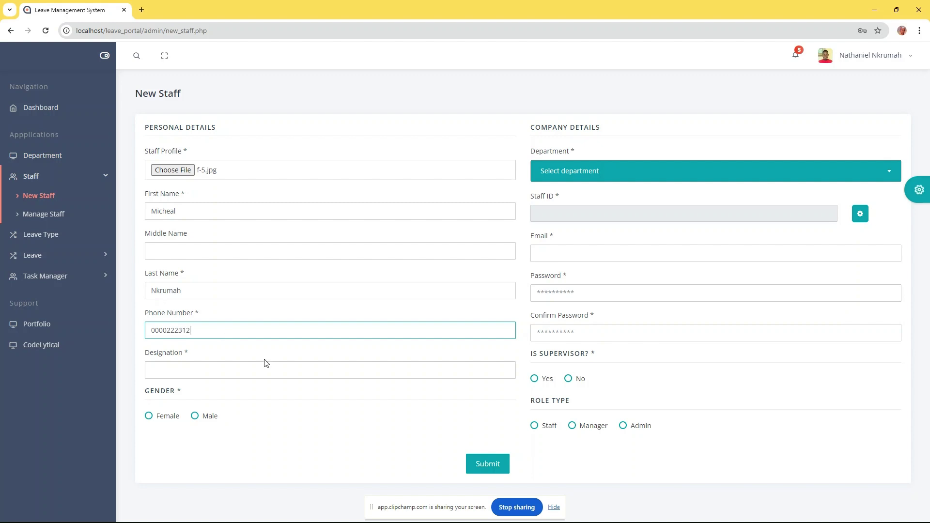
{"action": "left_click", "coordinate": [247, 370]}
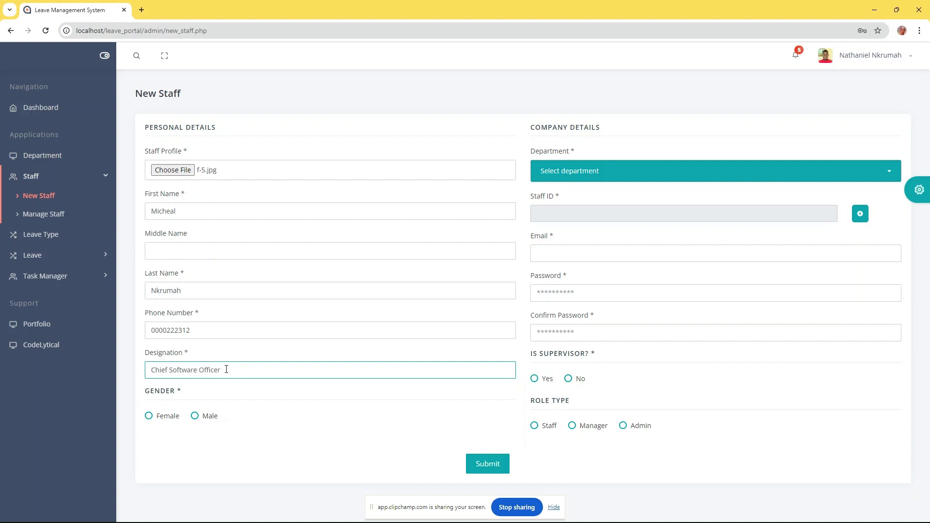
Set gender Male and department Engineering, generate the staff ID, and enter e-mail and password twice
{"action": "left_click", "coordinate": [196, 416]}
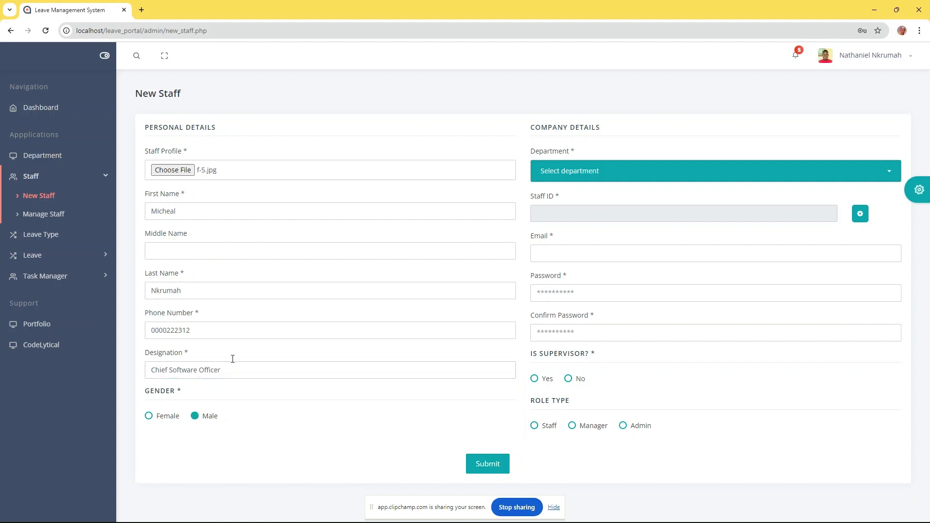
{"action": "left_click", "coordinate": [623, 176]}
{"action": "left_click", "coordinate": [553, 226]}
{"action": "left_click", "coordinate": [860, 213]}
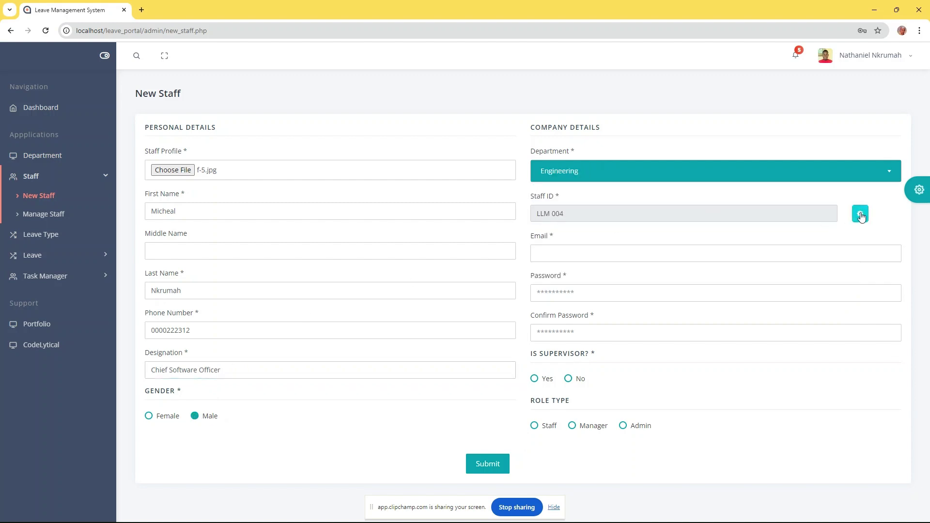
{"action": "left_click", "coordinate": [572, 259]}
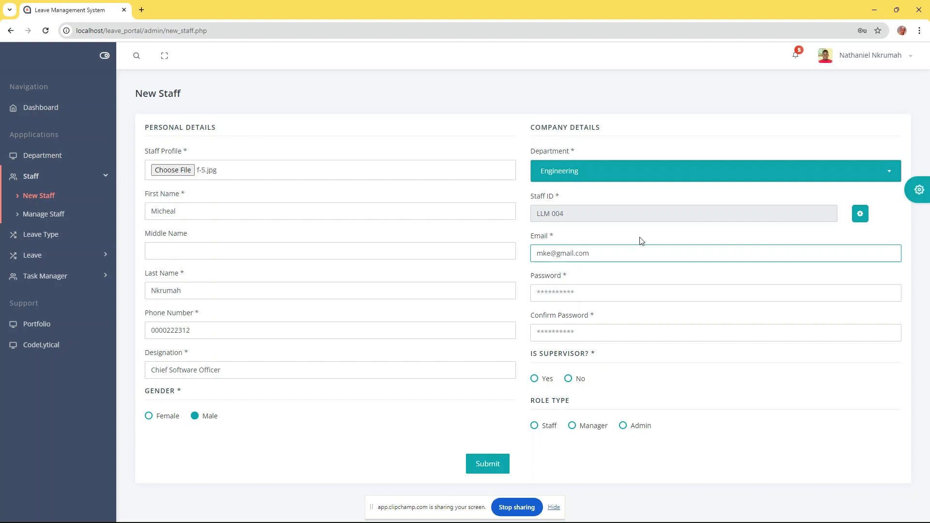
{"action": "left_click", "coordinate": [590, 298]}
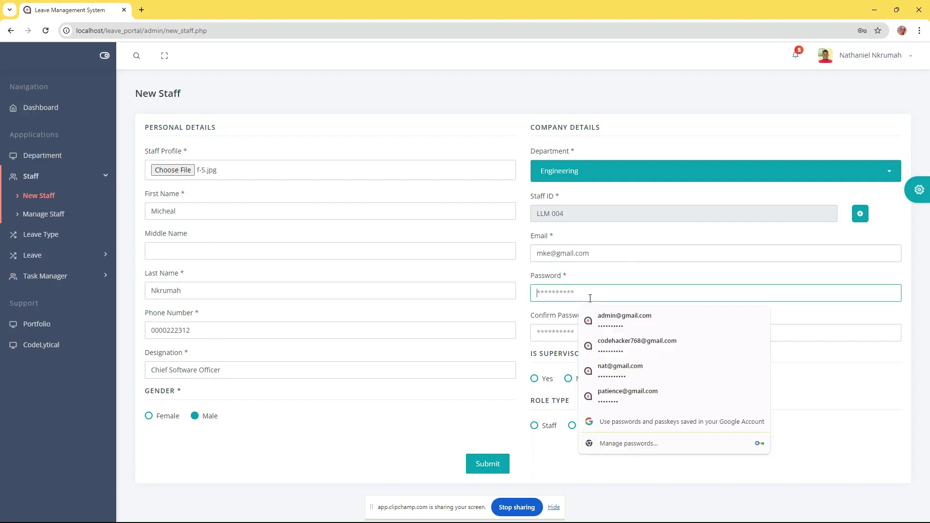
{"action": "type", "text": "p"}
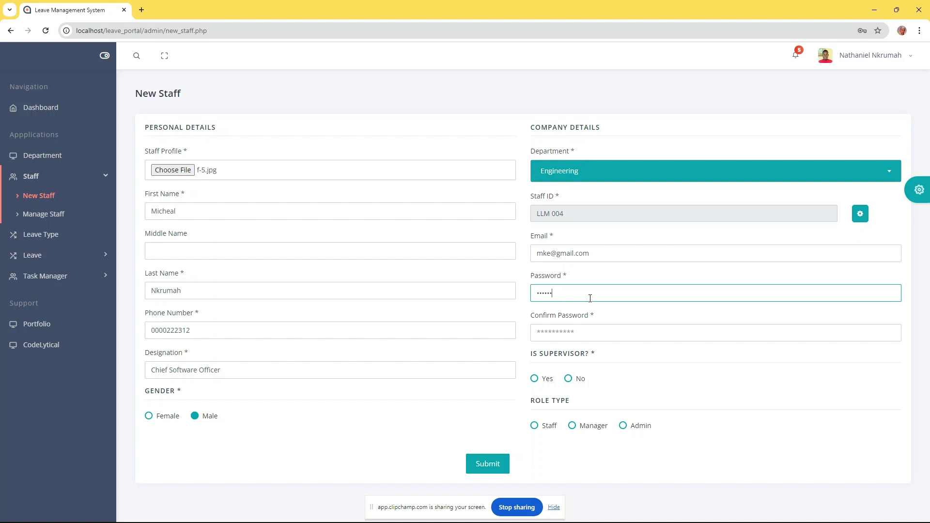
{"action": "left_click", "coordinate": [586, 331]}
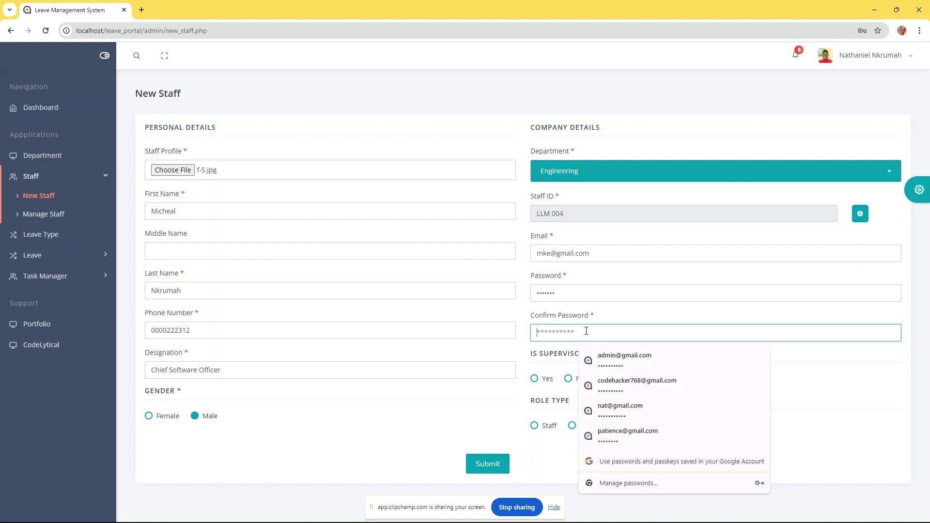
{"action": "type", "text": "p"}
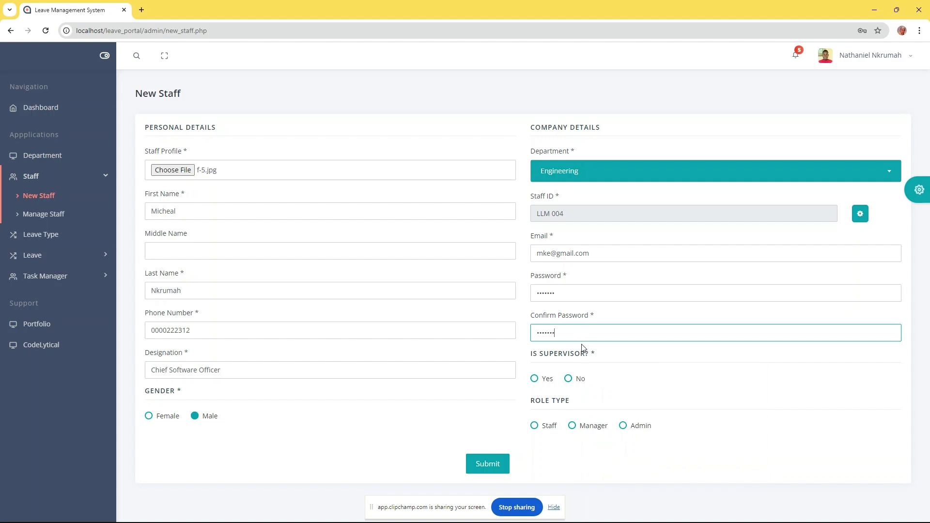
Make the member a supervisor with the Manager role and submit the record (ID LLM 004)
{"action": "left_click", "coordinate": [534, 379]}
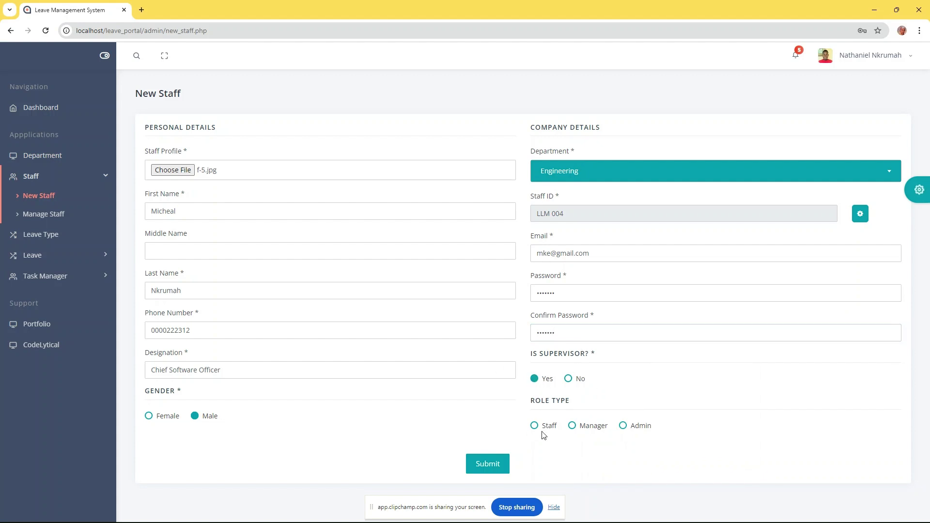
{"action": "left_click", "coordinate": [573, 427]}
{"action": "left_click", "coordinate": [492, 465]}
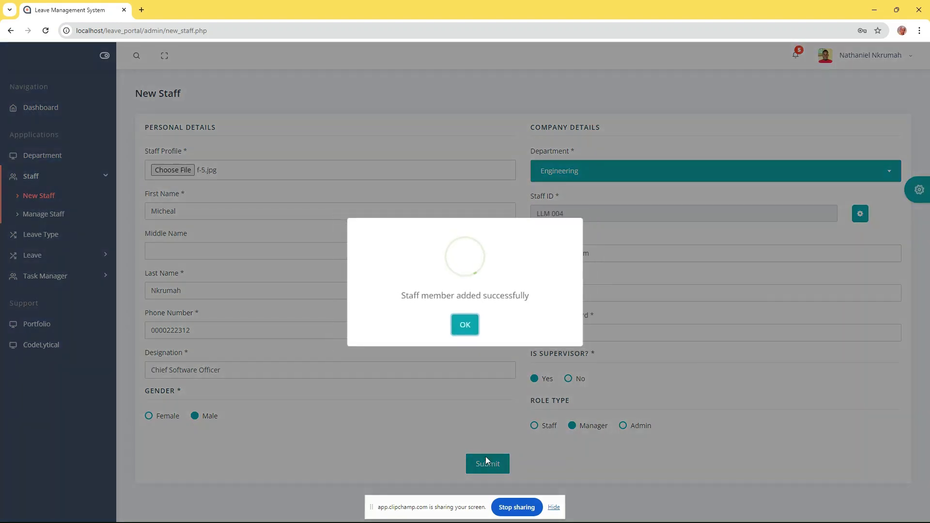
{"action": "left_click", "coordinate": [473, 332]}
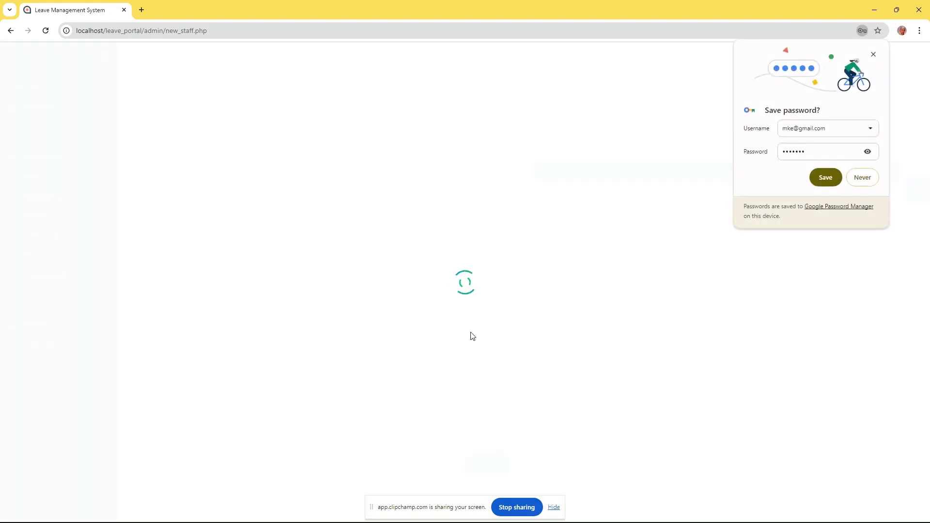
{"action": "left_click", "coordinate": [861, 177]}
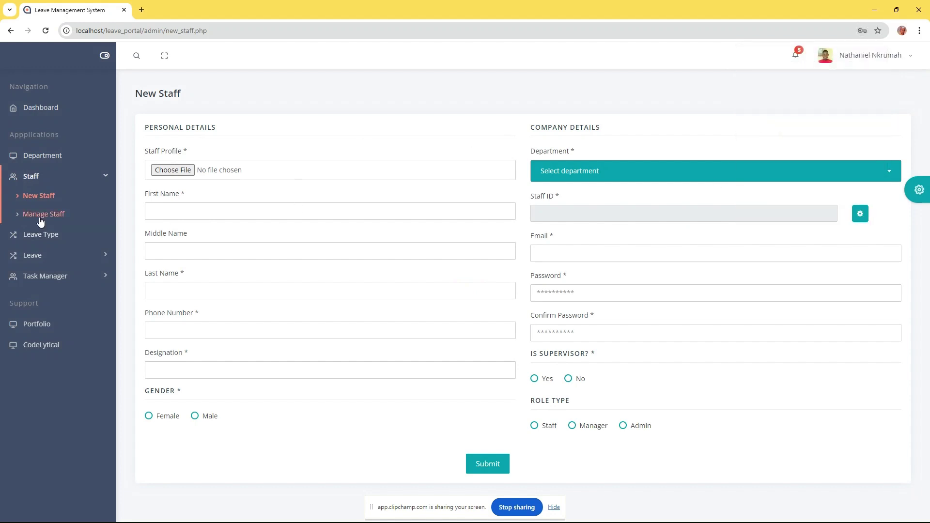
Open the Chief Software Officer's record from the staff list, change the phone number, and update
{"action": "left_click", "coordinate": [41, 214]}
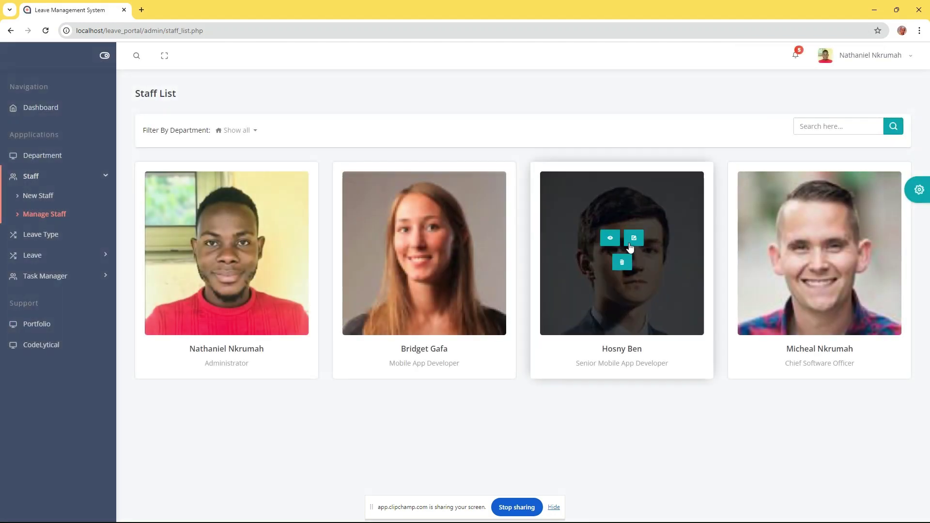
{"action": "mouse_move", "coordinate": [814, 247]}
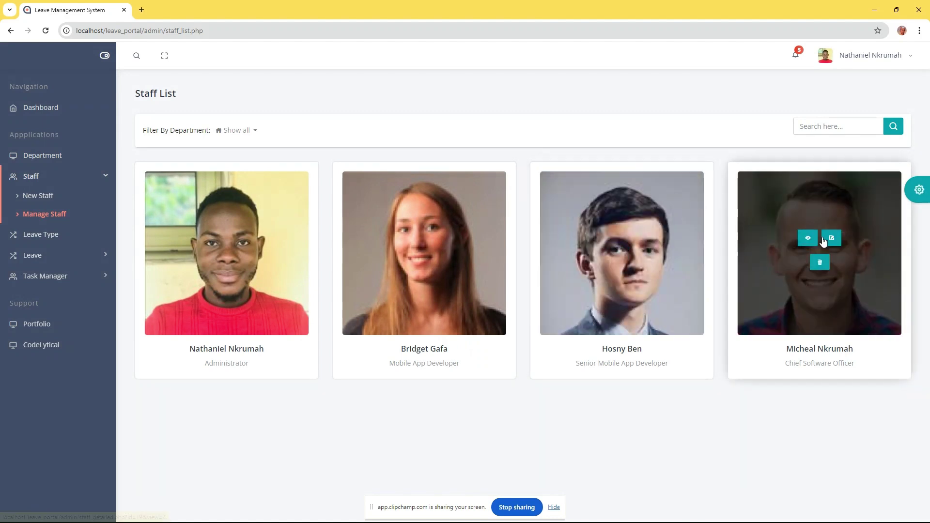
{"action": "left_click", "coordinate": [830, 237]}
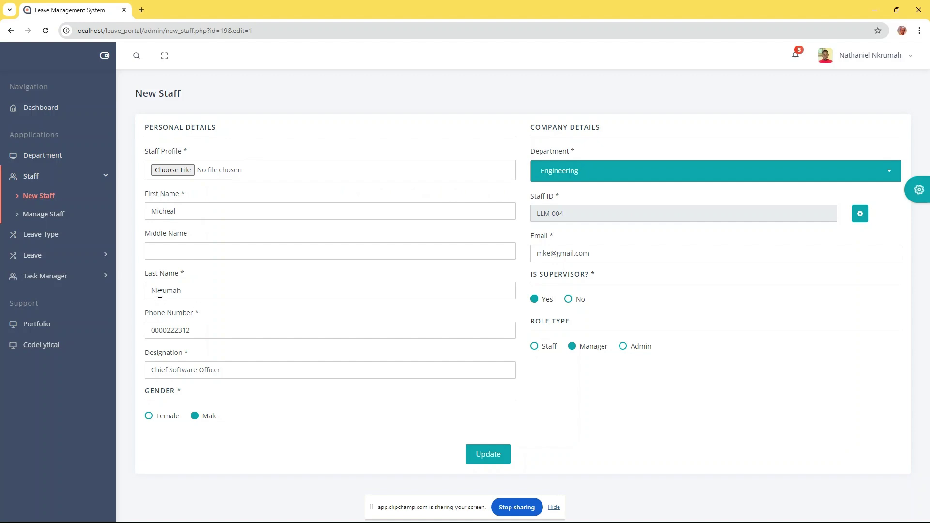
{"action": "left_click", "coordinate": [197, 330]}
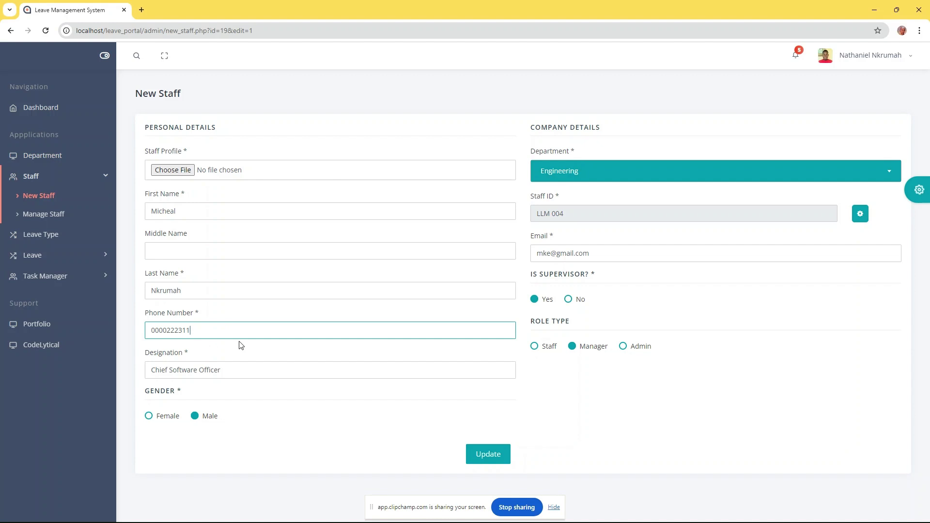
{"action": "left_click", "coordinate": [486, 454]}
{"action": "left_click", "coordinate": [467, 332]}
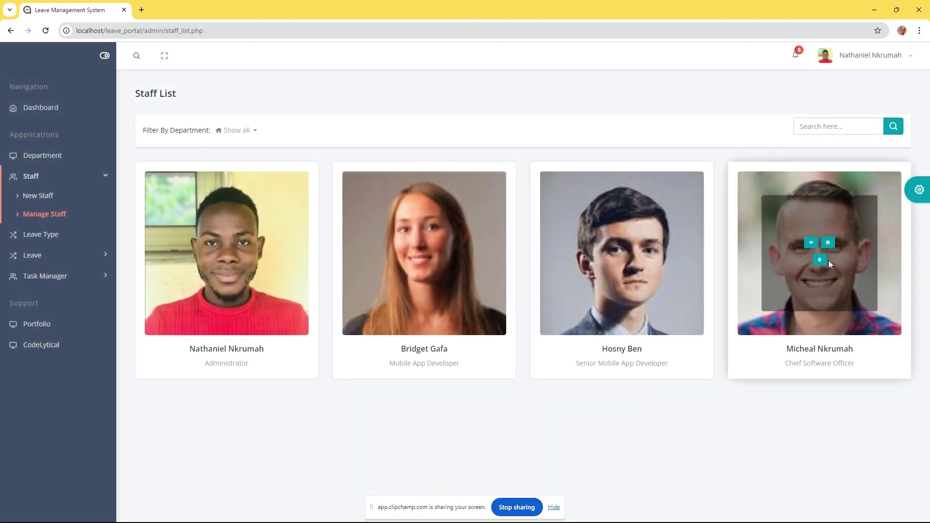
Look through the Mobile App Developer's and Senior Mobile App Developer's staff profiles
{"action": "mouse_move", "coordinate": [611, 269]}
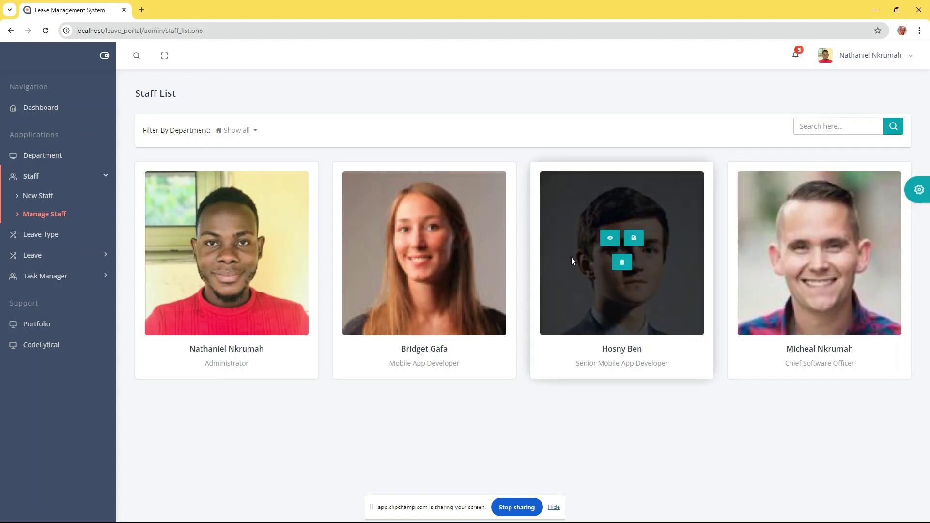
{"action": "mouse_move", "coordinate": [280, 260]}
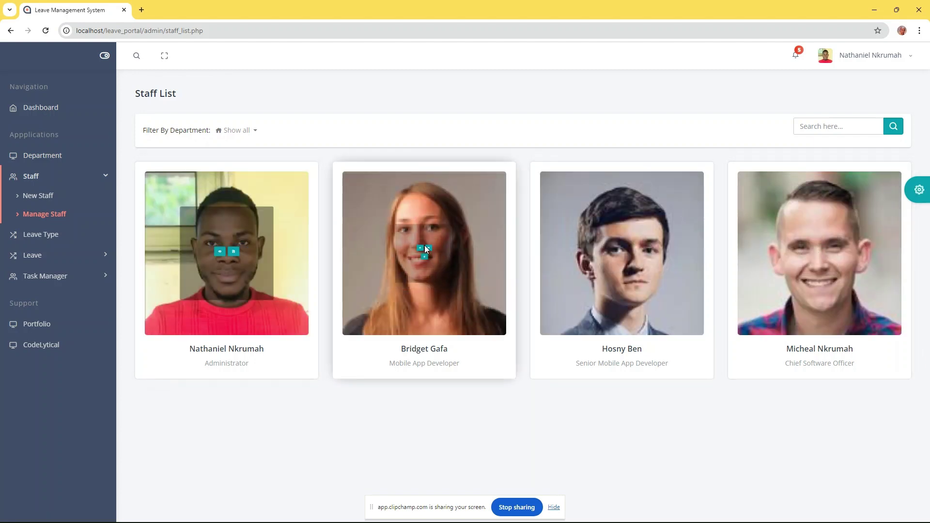
{"action": "left_click", "coordinate": [415, 244]}
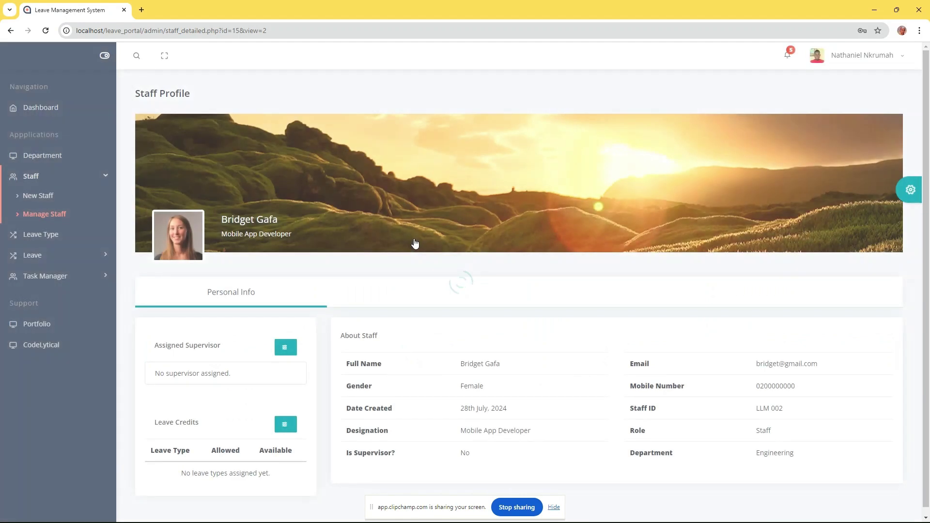
{"action": "scroll", "coordinate": [497, 355], "scroll_direction": "down", "scroll_amount": 1}
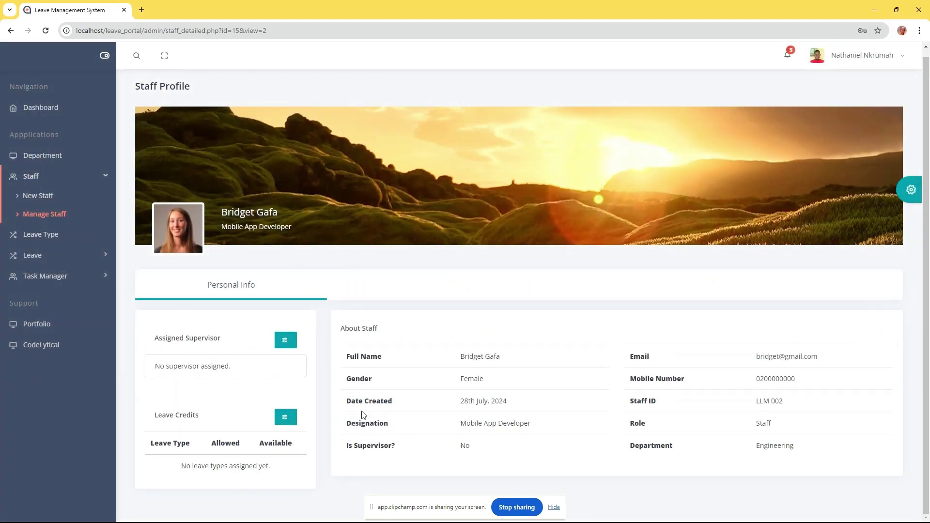
{"action": "key", "text": "alt+Left"}
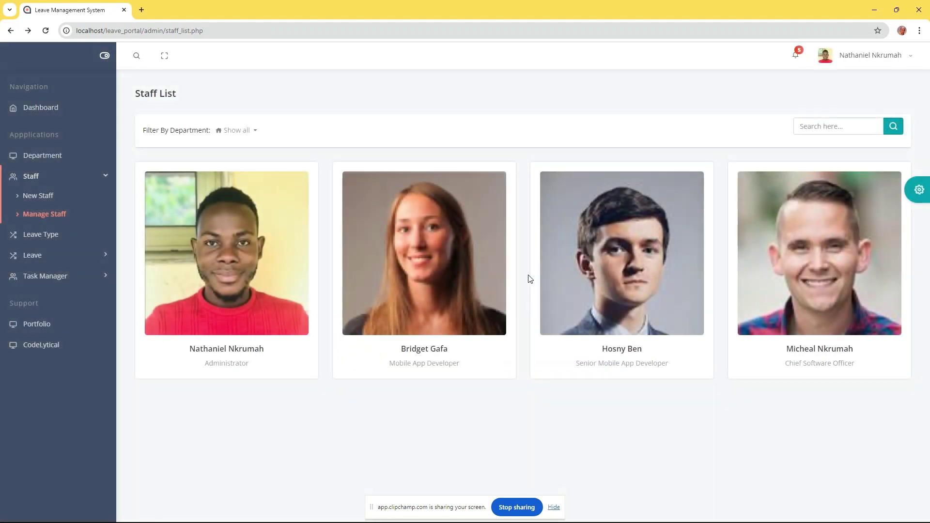
{"action": "mouse_move", "coordinate": [435, 248]}
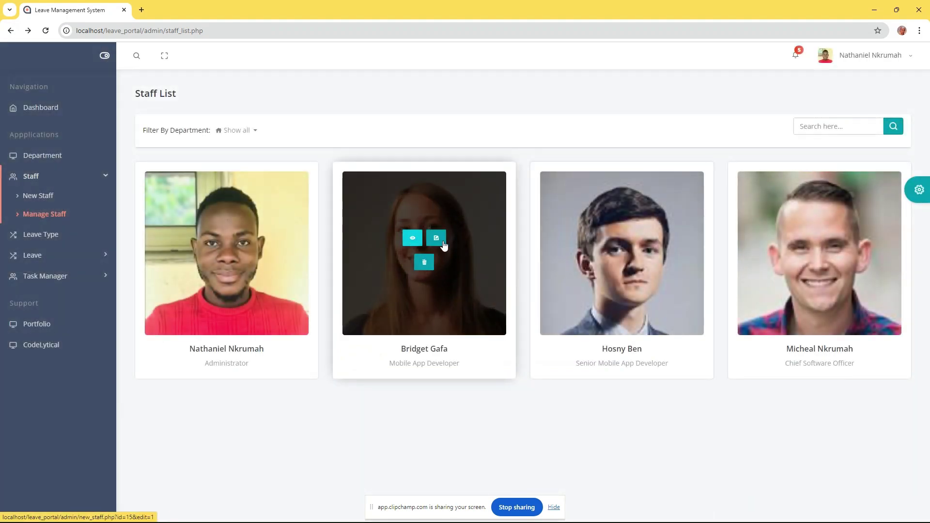
{"action": "left_click", "coordinate": [610, 239]}
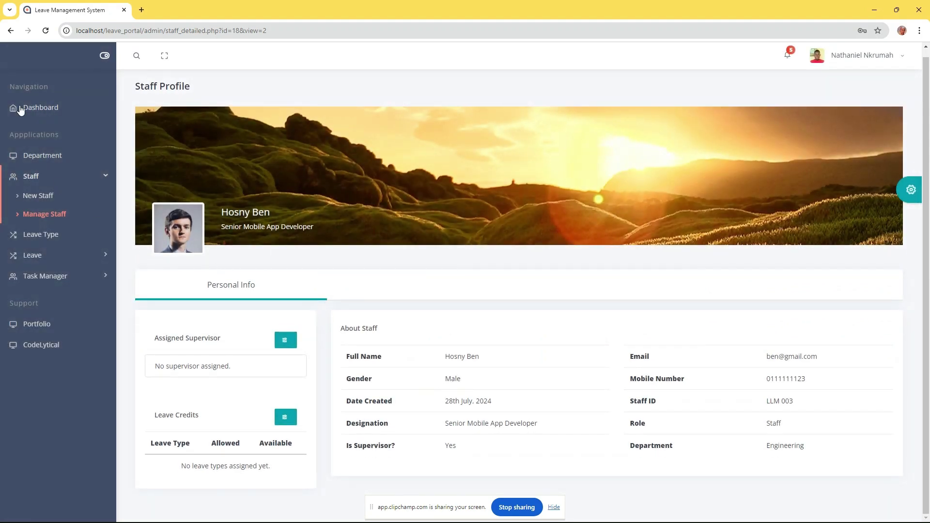
{"action": "left_click", "coordinate": [10, 30]}
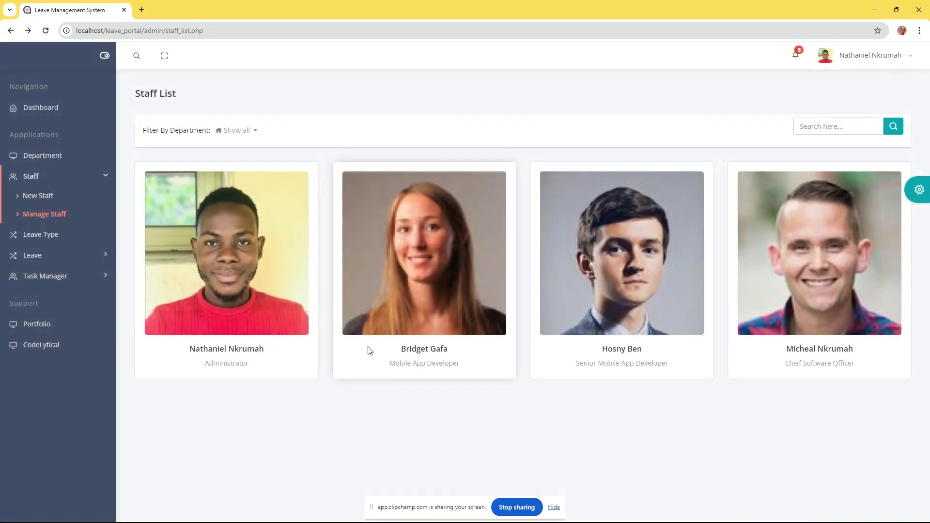
Cancel deleting the Mobile App Developer, open her edit form, then view the Leave Types list
{"action": "mouse_move", "coordinate": [471, 234]}
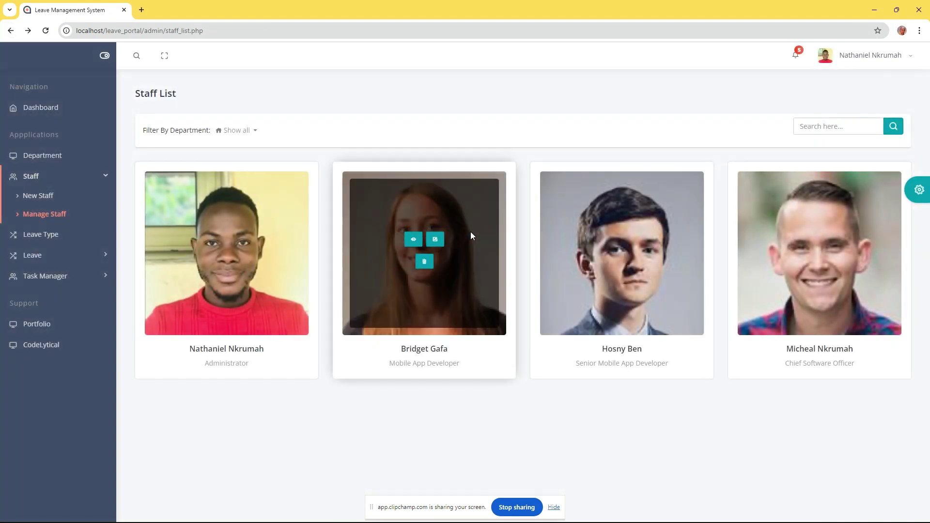
{"action": "left_click", "coordinate": [425, 263]}
{"action": "left_click", "coordinate": [500, 343]}
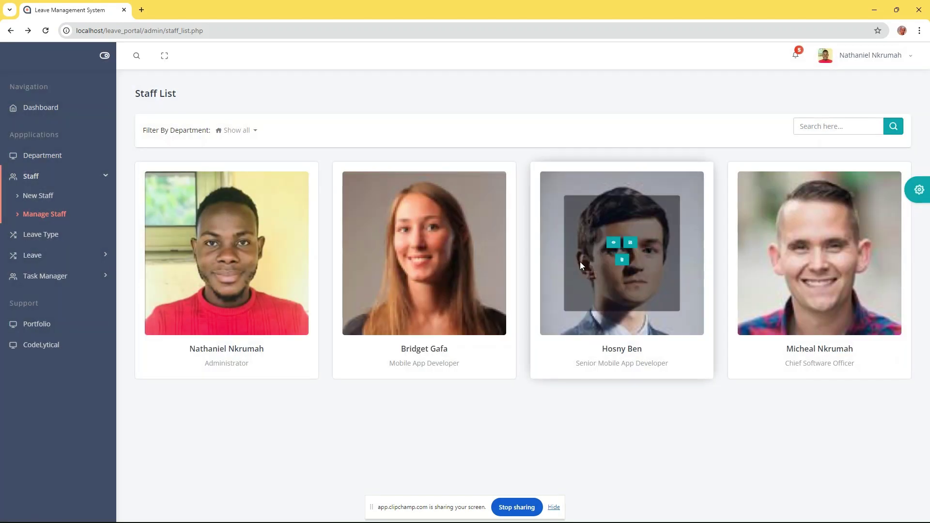
{"action": "left_click", "coordinate": [437, 239]}
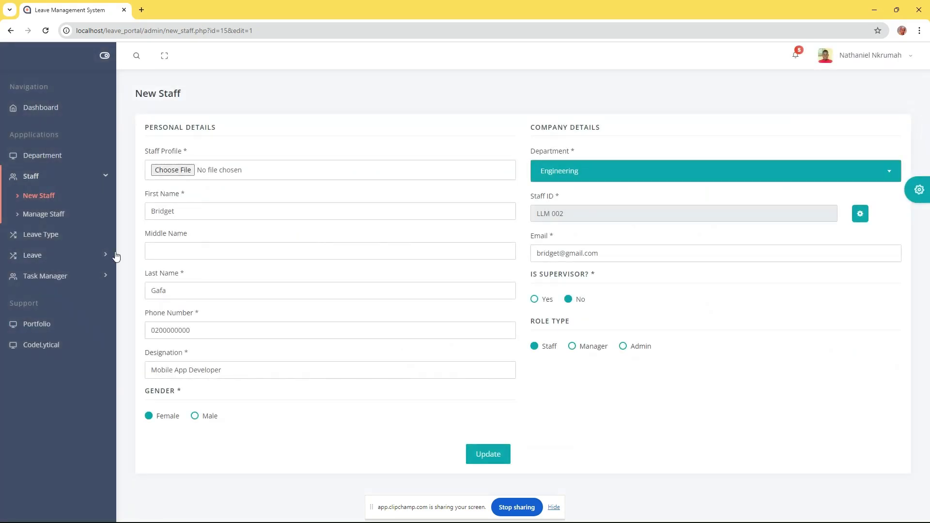
{"action": "left_click", "coordinate": [48, 236]}
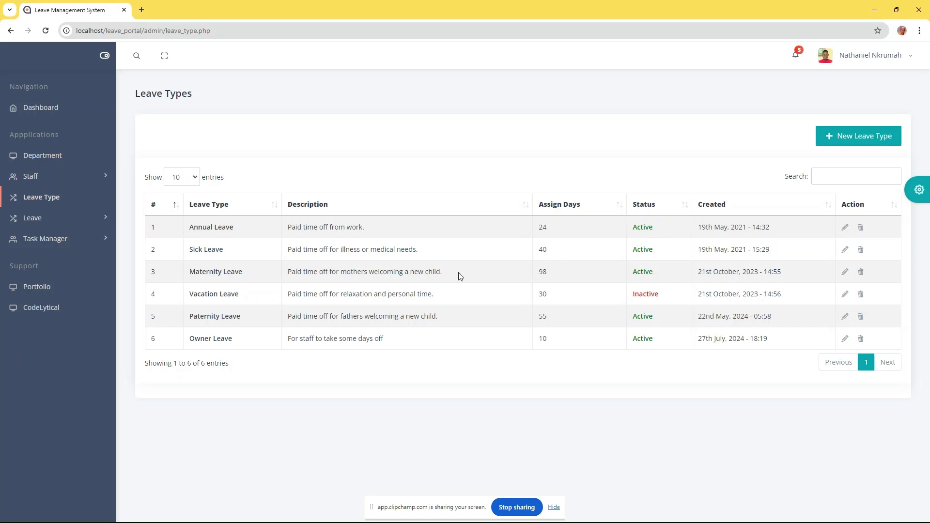
Close the Add Leave Type form unsaved and expand the Staff menu to reach Manage Staff
{"action": "left_click", "coordinate": [852, 138]}
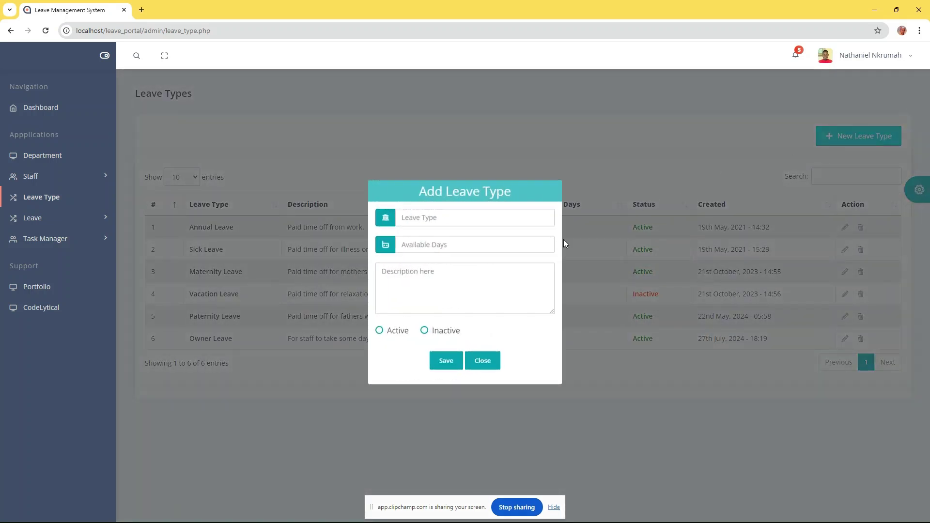
{"action": "left_click", "coordinate": [488, 368]}
{"action": "left_click", "coordinate": [58, 177]}
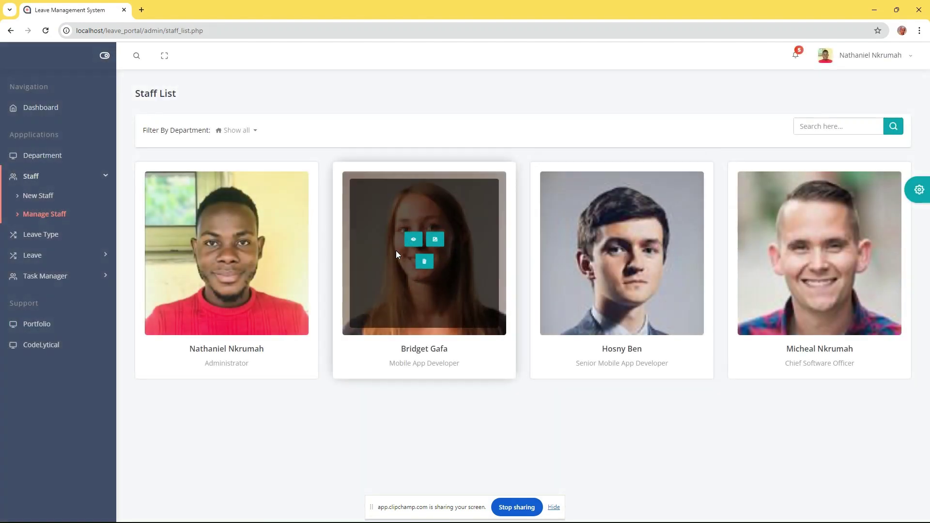
Assign the Senior Mobile App Developer as the Mobile App Developer's supervisor, then view her leave credits
{"action": "left_click", "coordinate": [412, 239]}
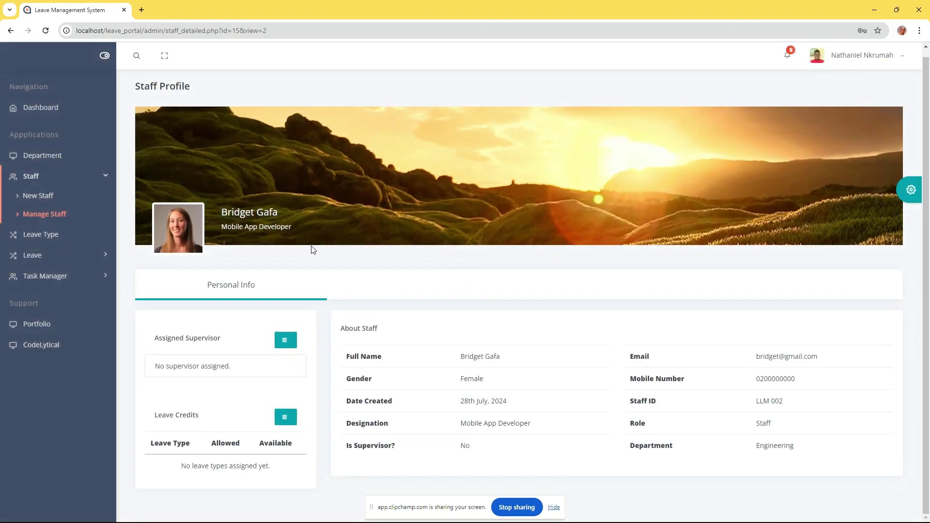
{"action": "left_click", "coordinate": [285, 340]}
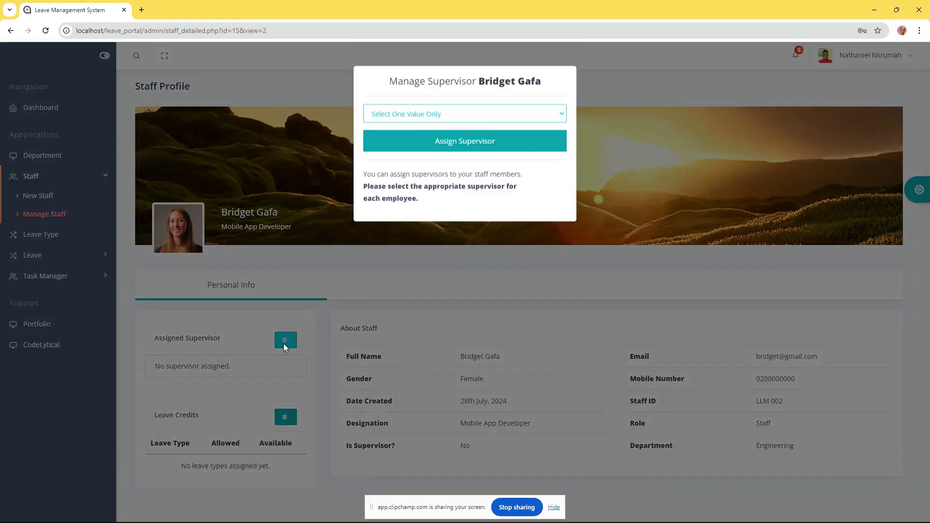
{"action": "left_click", "coordinate": [430, 123]}
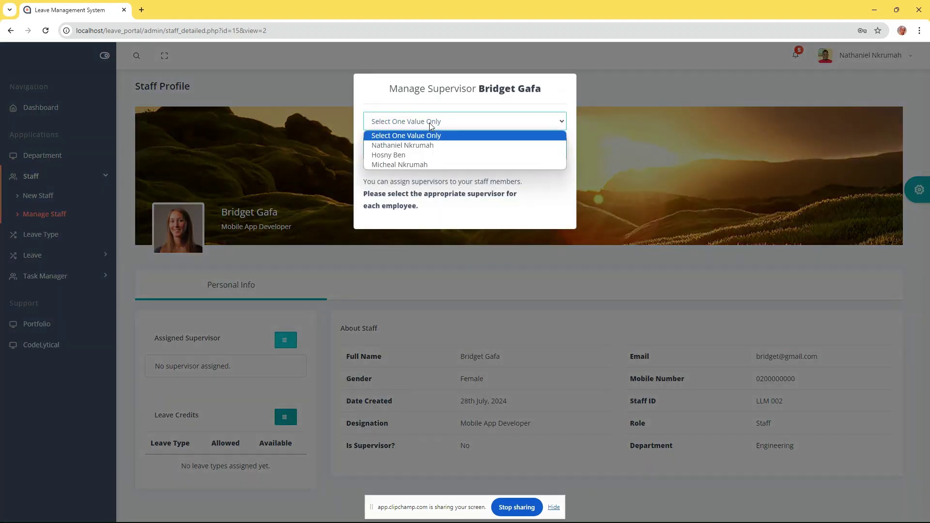
{"action": "left_click", "coordinate": [391, 154]}
{"action": "left_click", "coordinate": [463, 149]}
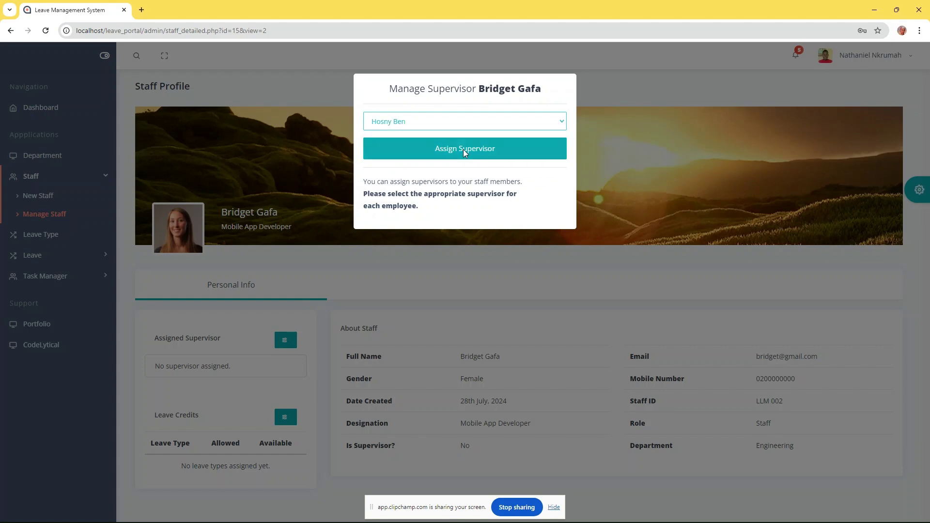
{"action": "left_click", "coordinate": [466, 326]}
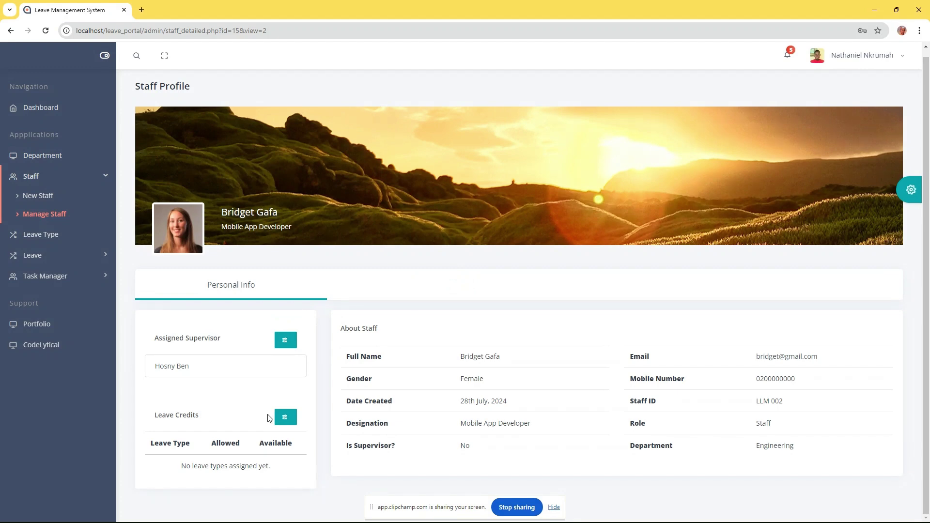
{"action": "left_click", "coordinate": [285, 419]}
Add Annual Leave to her leave credits and save, then remove Maternity Leave and save again
{"action": "left_click", "coordinate": [388, 162]}
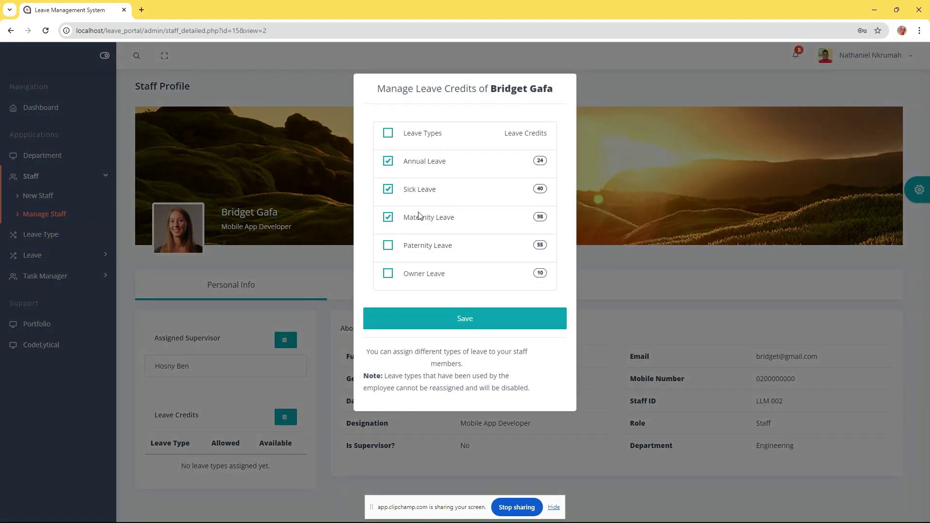
{"action": "left_click", "coordinate": [464, 318]}
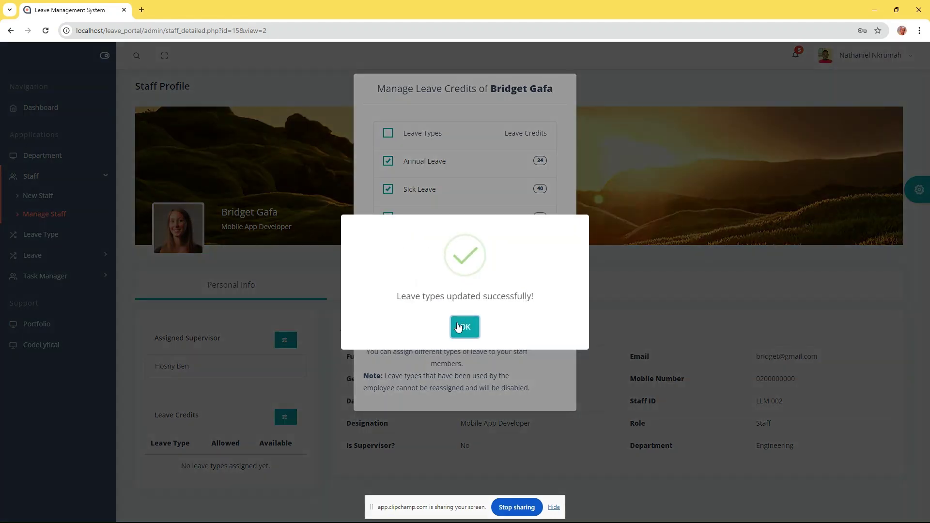
{"action": "left_click", "coordinate": [464, 329]}
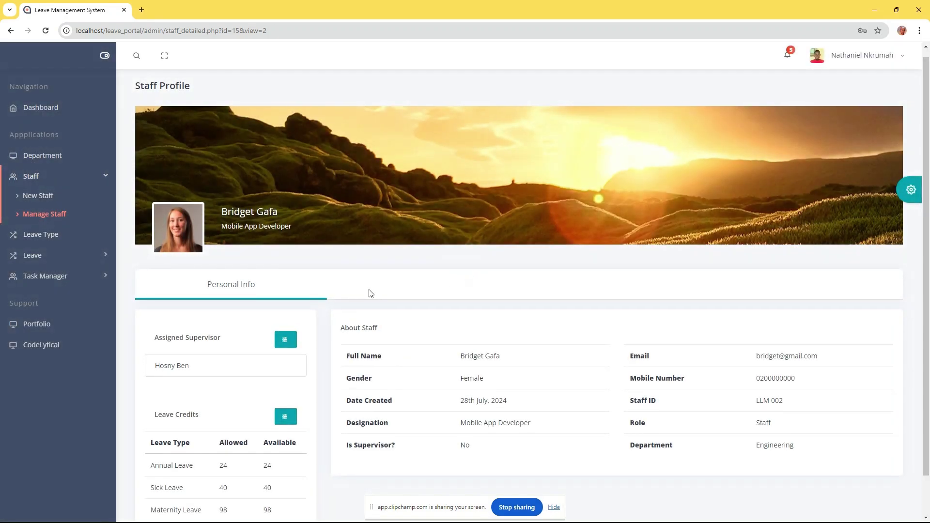
{"action": "scroll", "coordinate": [252, 434], "scroll_direction": "down", "scroll_amount": 1}
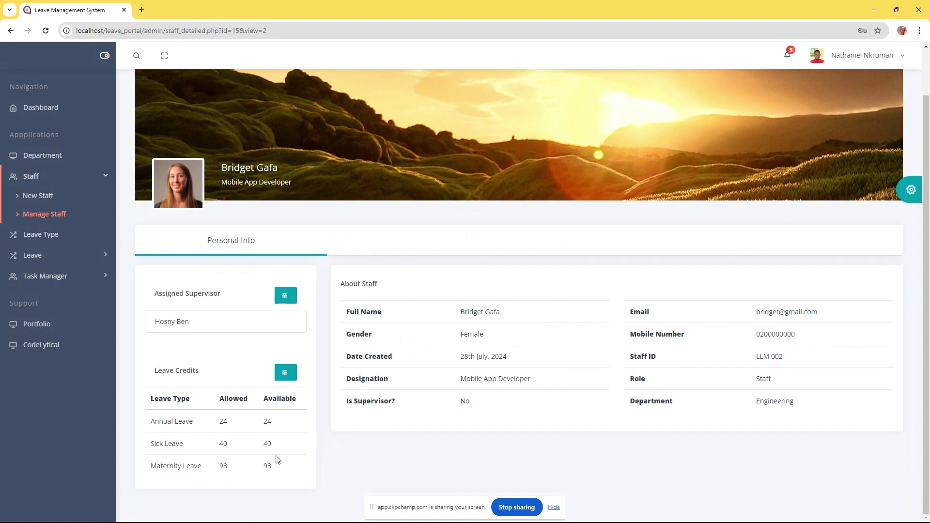
{"action": "left_click", "coordinate": [285, 373]}
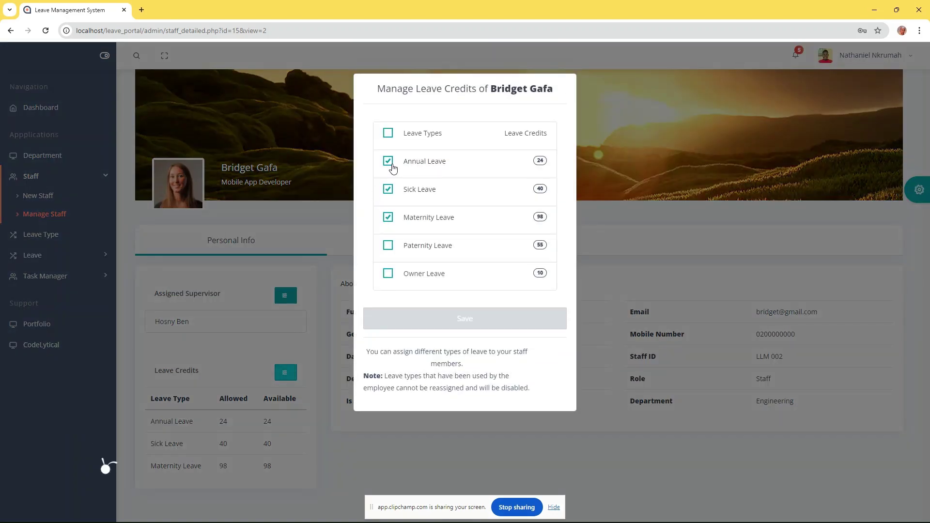
{"action": "left_click", "coordinate": [389, 218]}
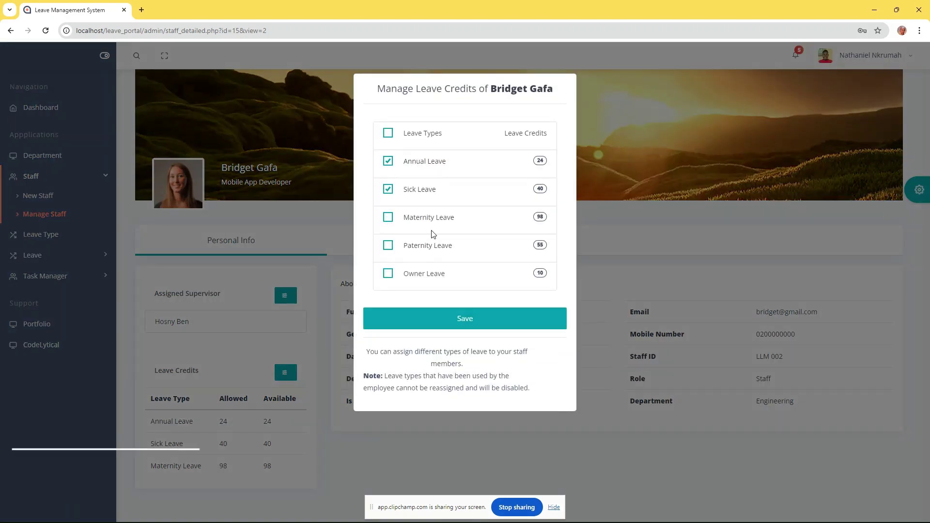
{"action": "left_click", "coordinate": [463, 318]}
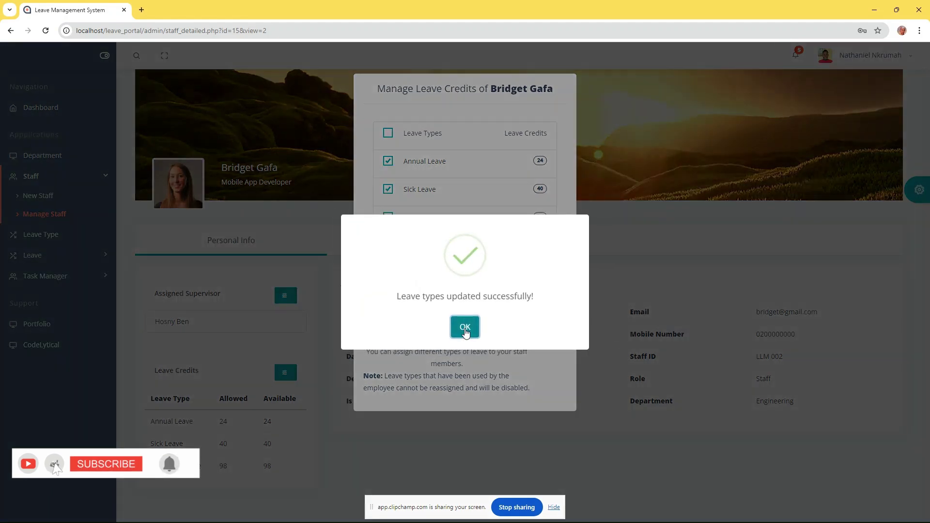
{"action": "left_click", "coordinate": [465, 328]}
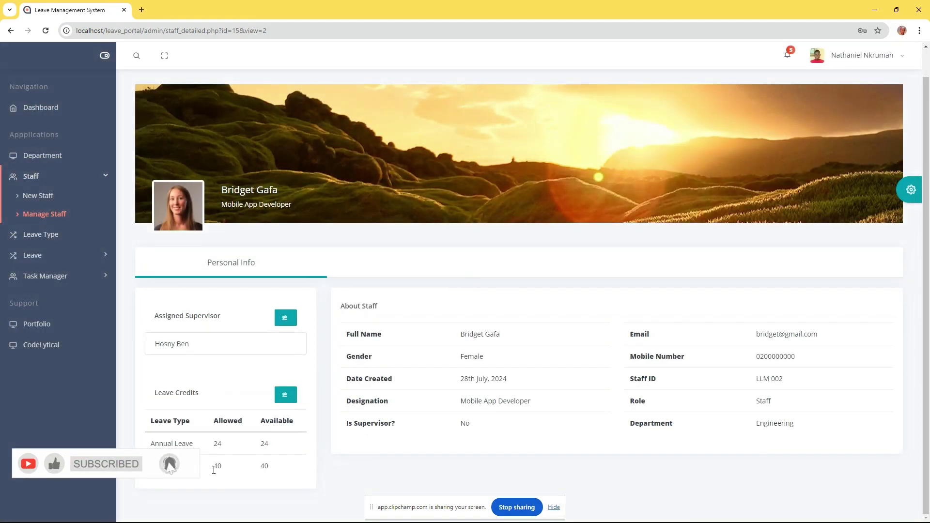
Restore Maternity Leave to her credits, save, and go back to the staff list
{"action": "left_click", "coordinate": [286, 395]}
{"action": "left_click", "coordinate": [392, 222]}
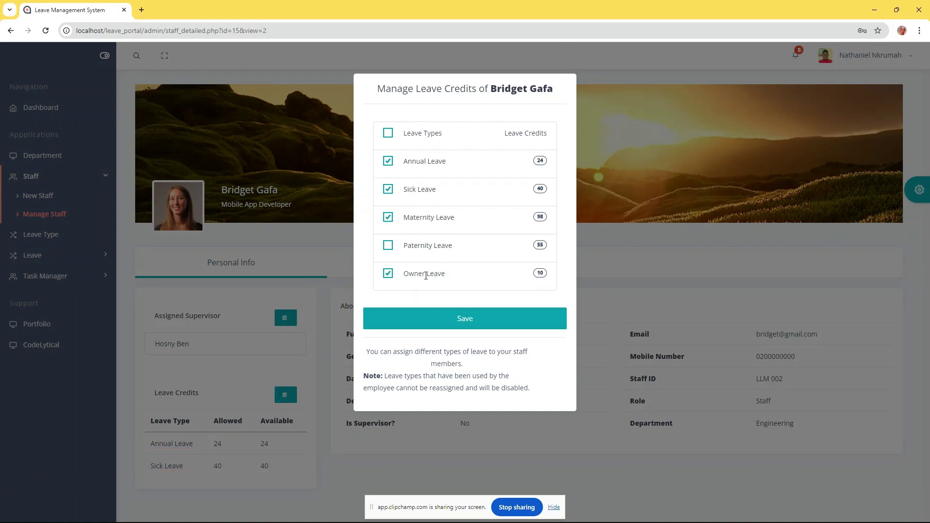
{"action": "left_click", "coordinate": [468, 322]}
{"action": "left_click", "coordinate": [468, 327]}
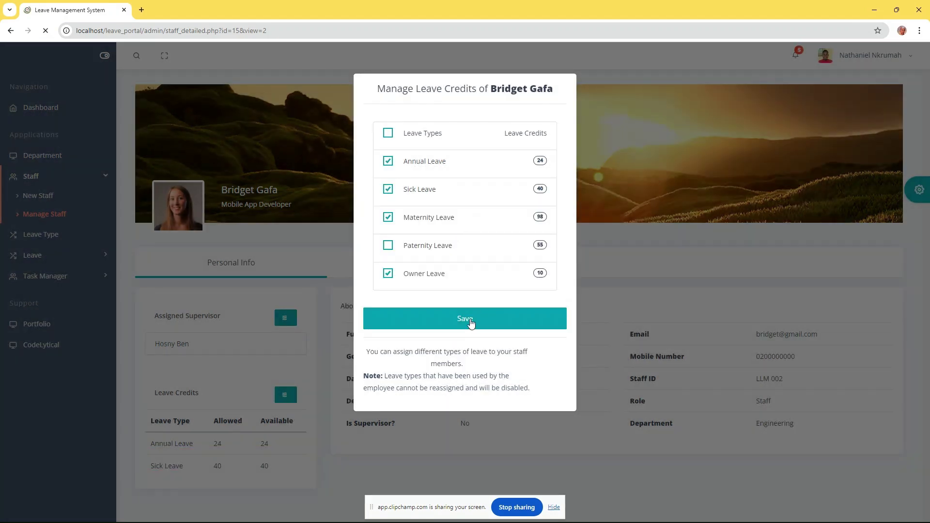
{"action": "scroll", "coordinate": [280, 367], "scroll_direction": "down", "scroll_amount": 1}
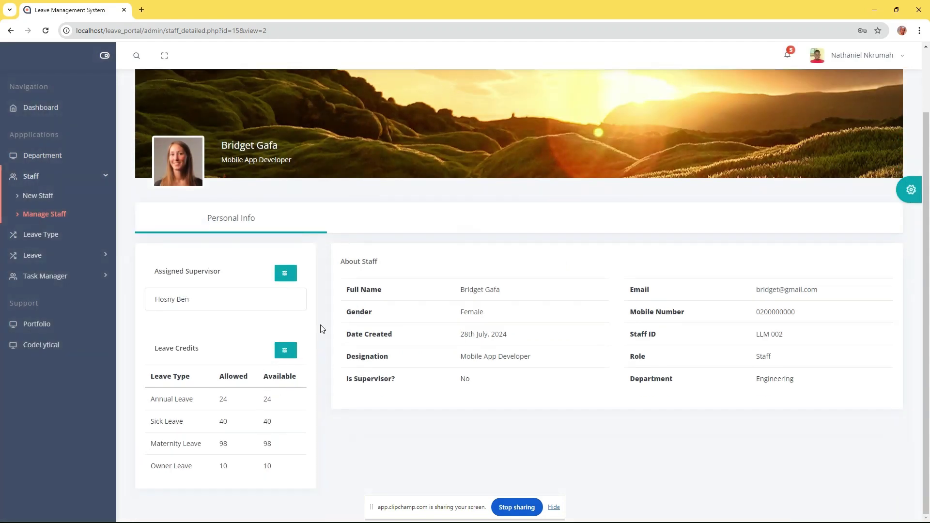
{"action": "scroll", "coordinate": [279, 337], "scroll_direction": "up", "scroll_amount": 2}
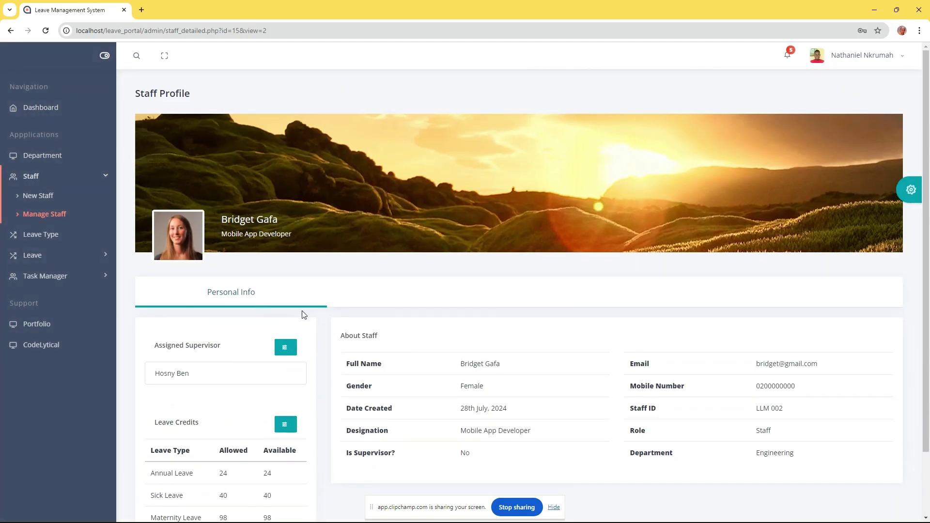
{"action": "left_click", "coordinate": [11, 31]}
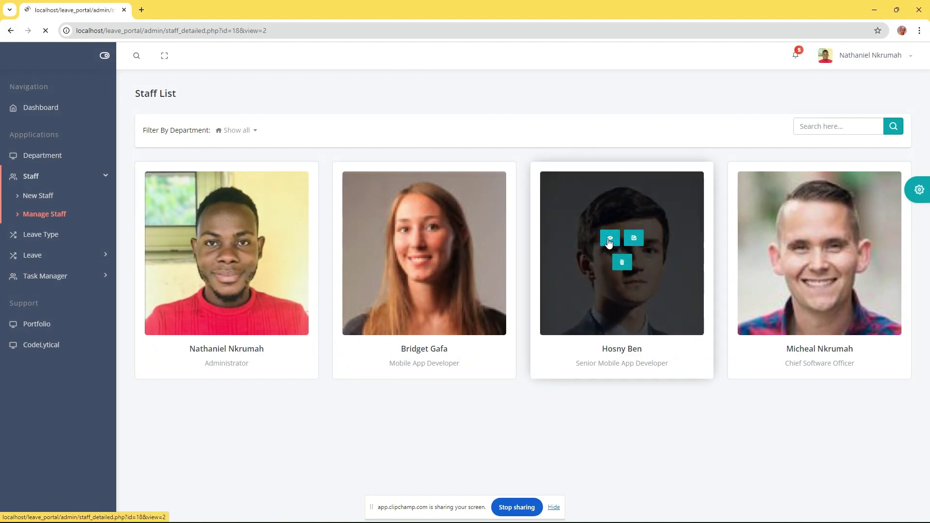
{"action": "left_click", "coordinate": [609, 241]}
{"action": "scroll", "coordinate": [331, 311], "scroll_direction": "down", "scroll_amount": 1}
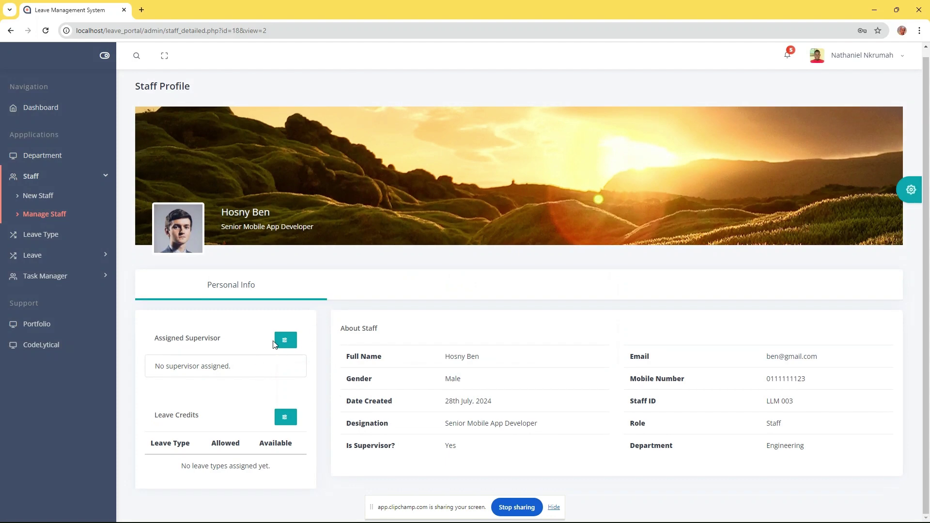
{"action": "left_click", "coordinate": [283, 339]}
{"action": "left_click", "coordinate": [436, 125]}
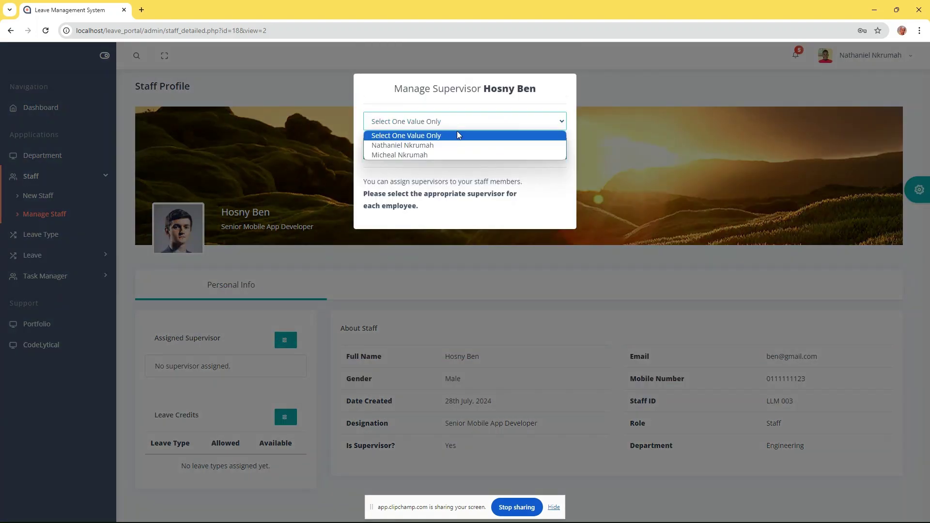
{"action": "left_click", "coordinate": [390, 155]}
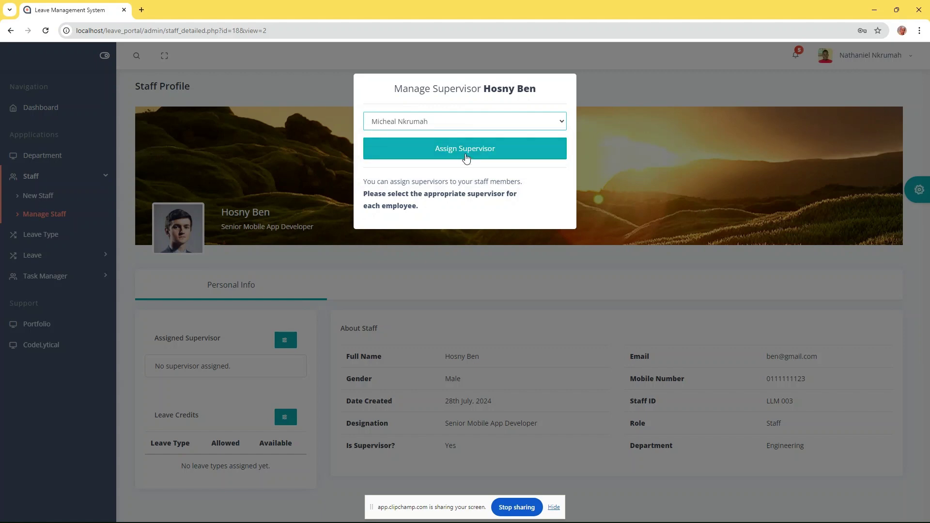
{"action": "left_click", "coordinate": [465, 149]}
{"action": "left_click", "coordinate": [465, 326]}
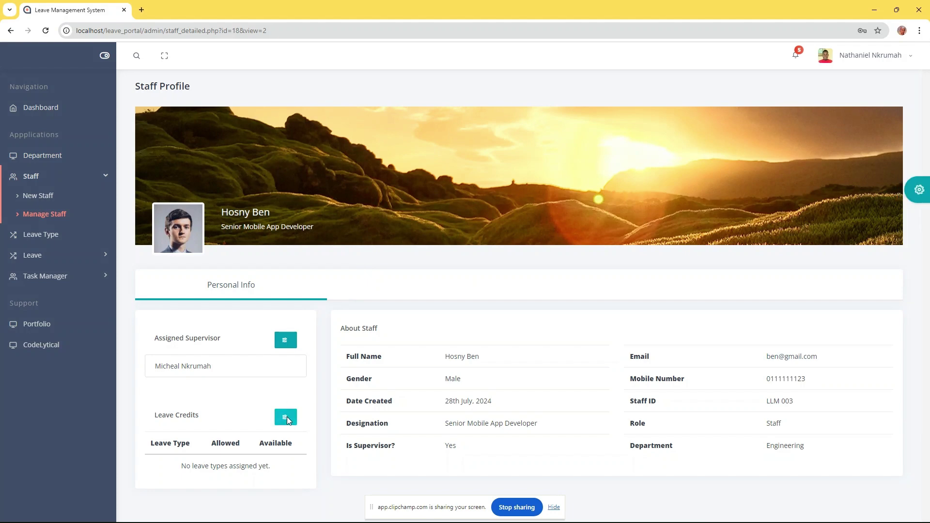
{"action": "left_click", "coordinate": [287, 417]}
Add Annual and Sick Leave to his credits, save, and return to the staff list
{"action": "left_click", "coordinate": [389, 162]}
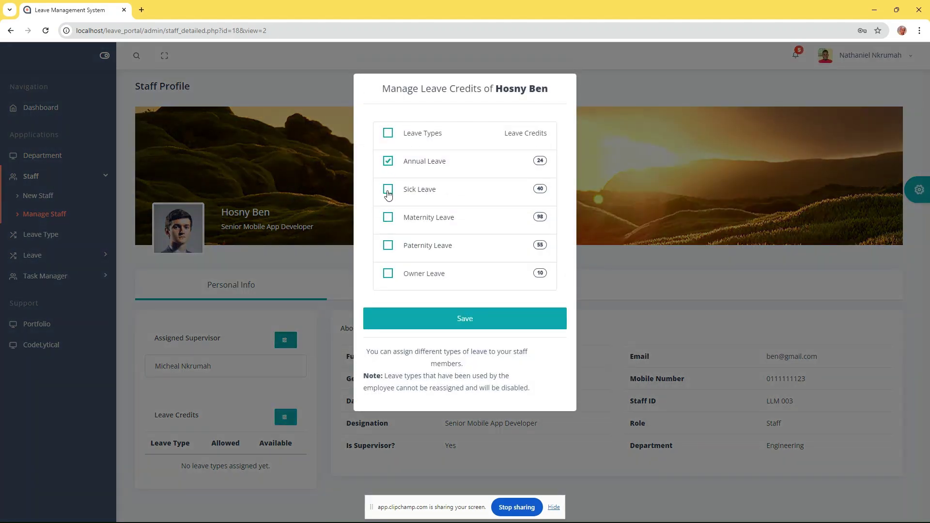
{"action": "left_click", "coordinate": [388, 190]}
{"action": "left_click", "coordinate": [453, 312]}
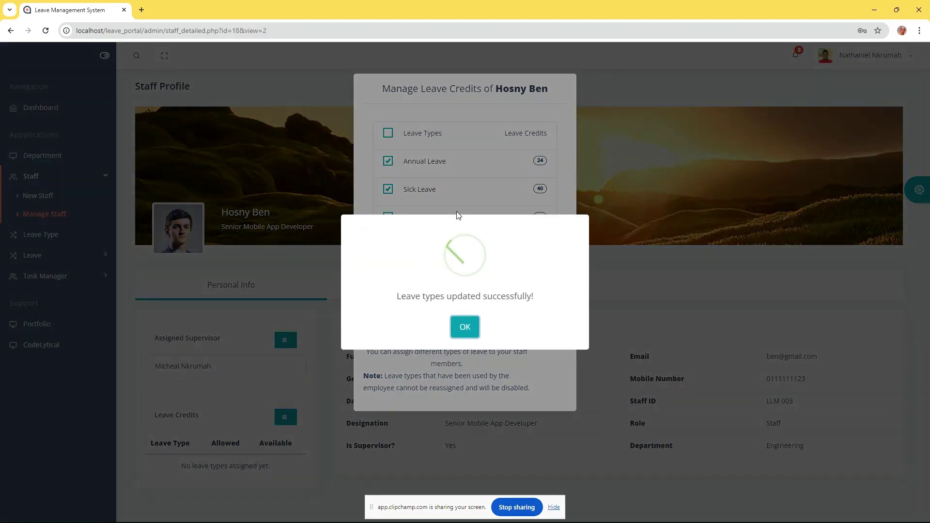
{"action": "left_click", "coordinate": [467, 326]}
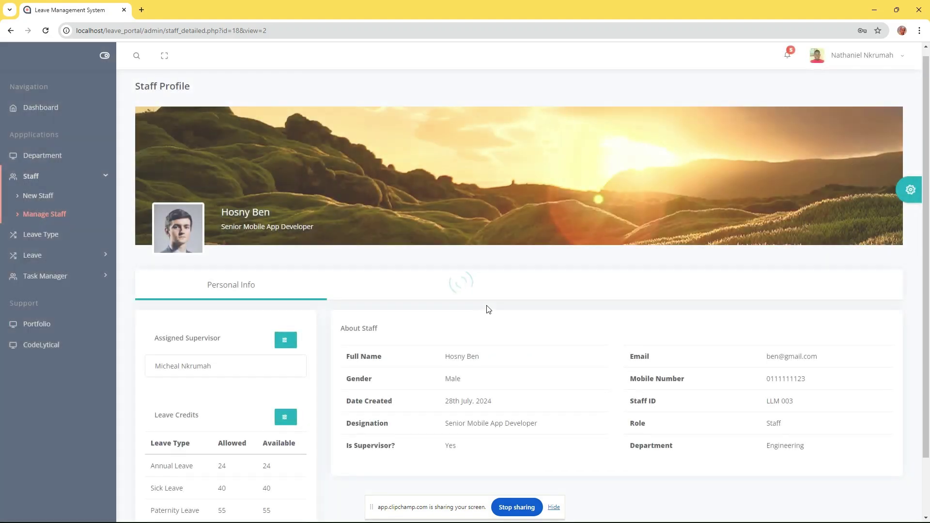
{"action": "scroll", "coordinate": [489, 309], "scroll_direction": "down", "scroll_amount": 1}
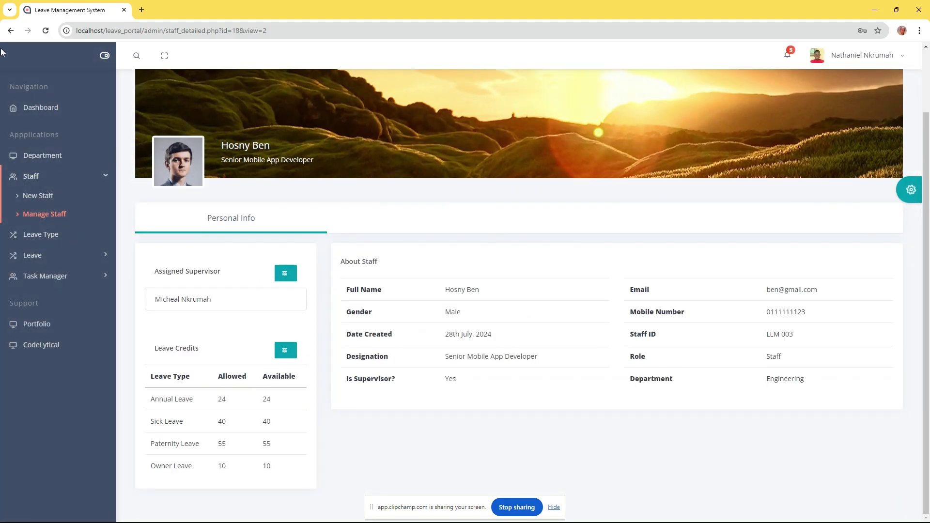
{"action": "left_click", "coordinate": [10, 31]}
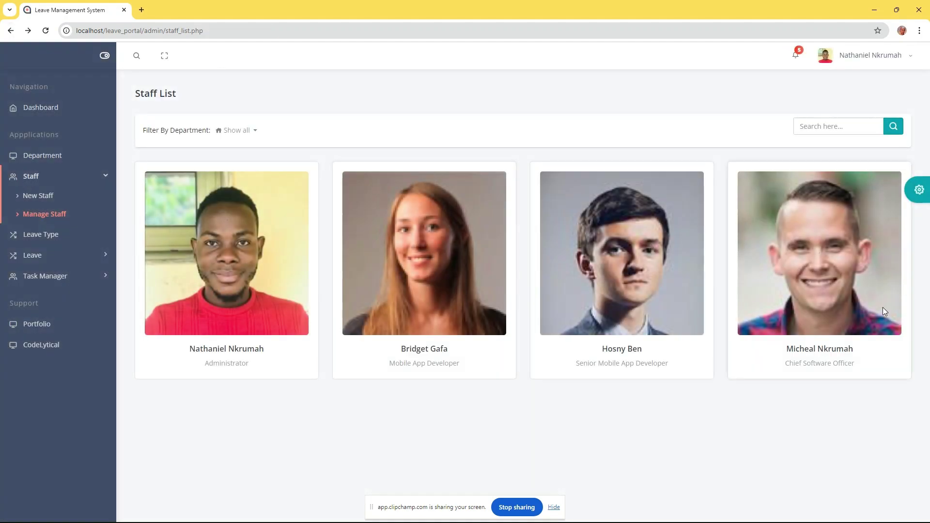
{"action": "mouse_move", "coordinate": [810, 246]}
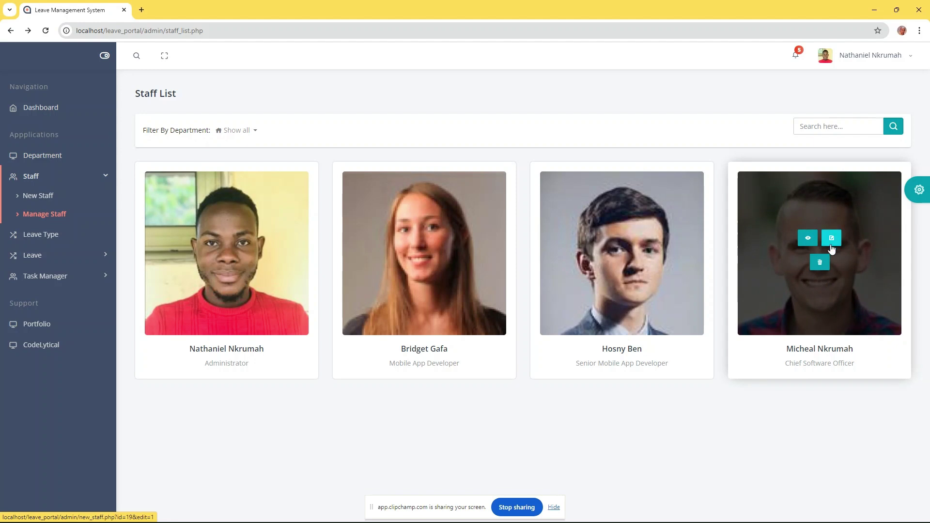
{"action": "left_click", "coordinate": [831, 241]}
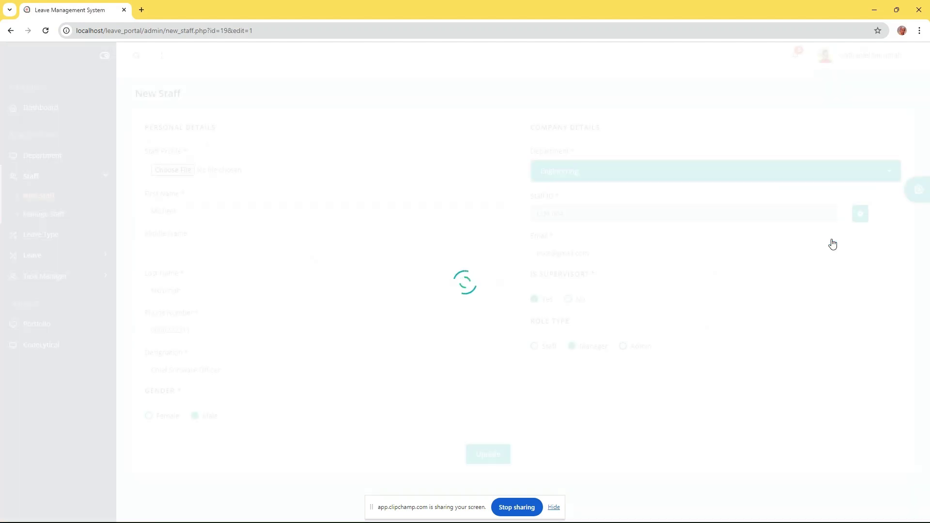
{"action": "left_click", "coordinate": [10, 31]}
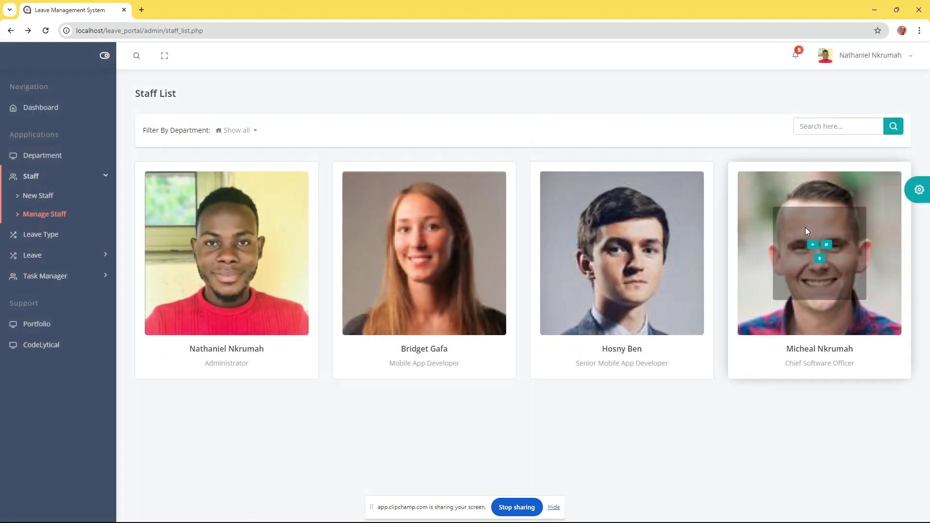
{"action": "left_click", "coordinate": [813, 244]}
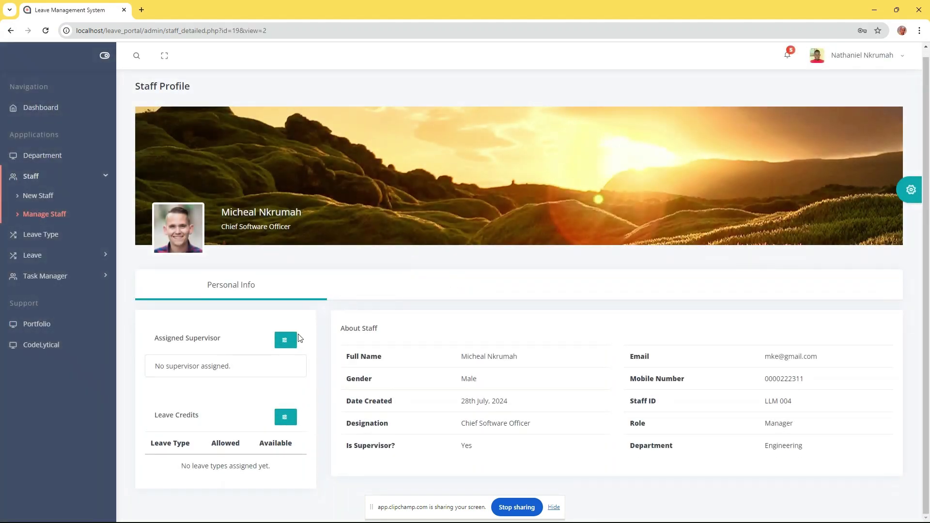
{"action": "left_click", "coordinate": [290, 340]}
{"action": "left_click", "coordinate": [462, 124]}
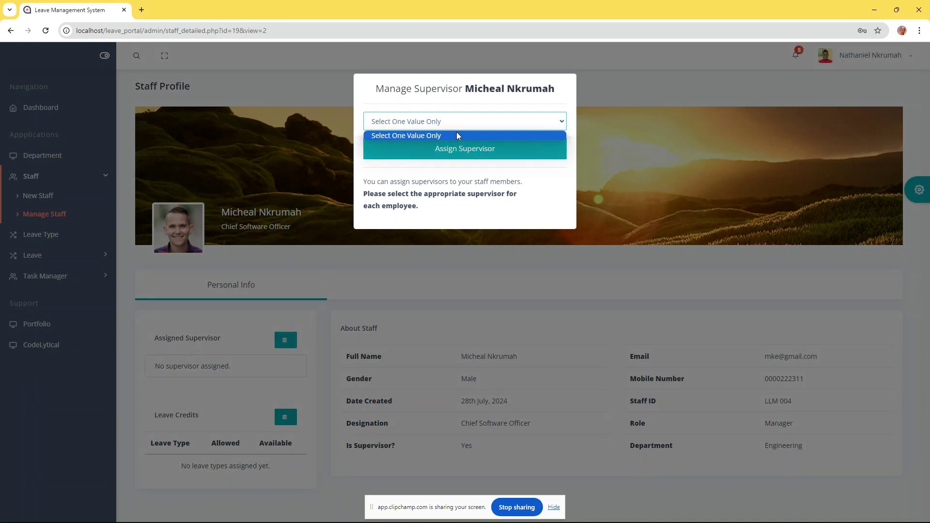
{"action": "left_click", "coordinate": [493, 135]}
{"action": "left_click", "coordinate": [685, 164]}
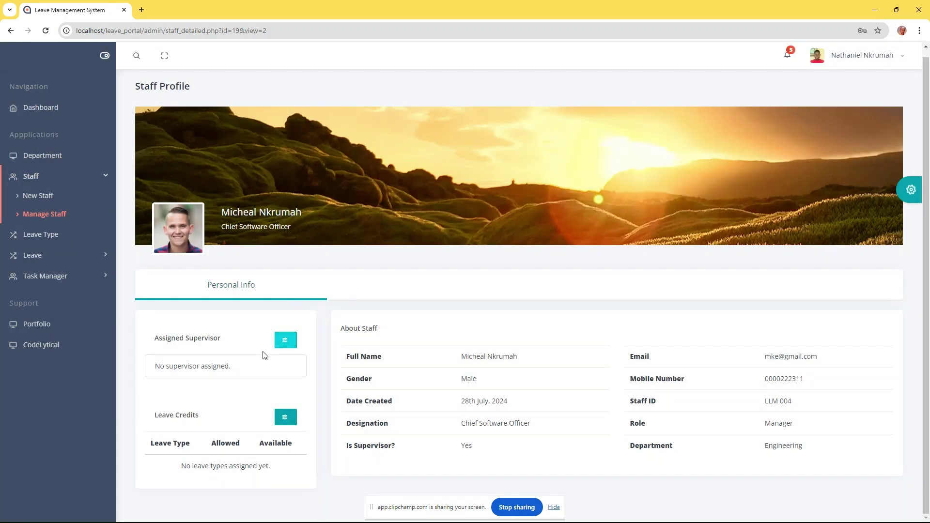
{"action": "left_click", "coordinate": [284, 418]}
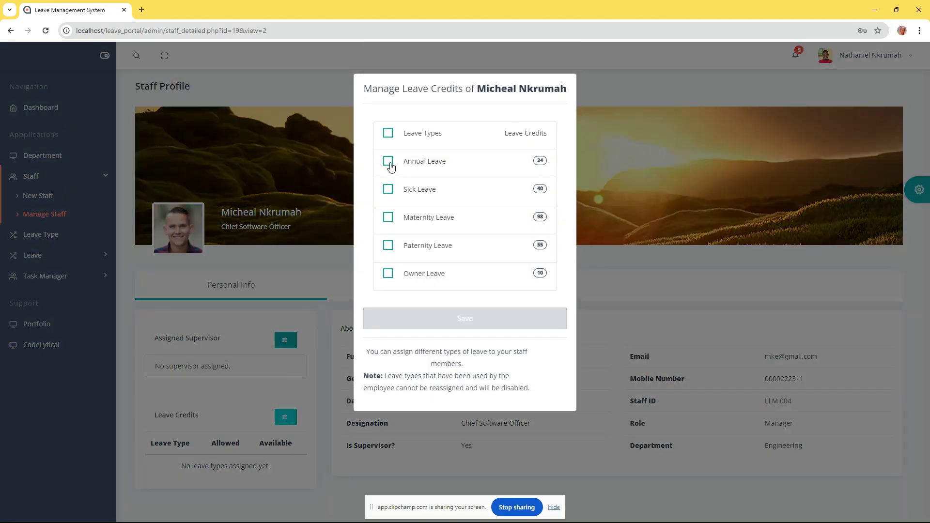
Add Annual and Sick Leave to the Chief Software Officer's credits and save
{"action": "left_click", "coordinate": [393, 165]}
{"action": "left_click", "coordinate": [389, 189]}
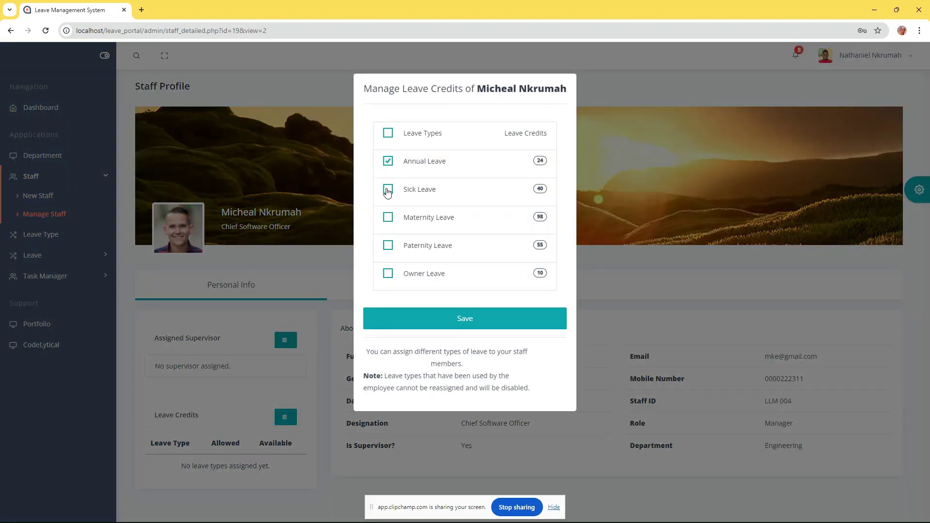
{"action": "left_click", "coordinate": [446, 312]}
{"action": "left_click", "coordinate": [463, 327]}
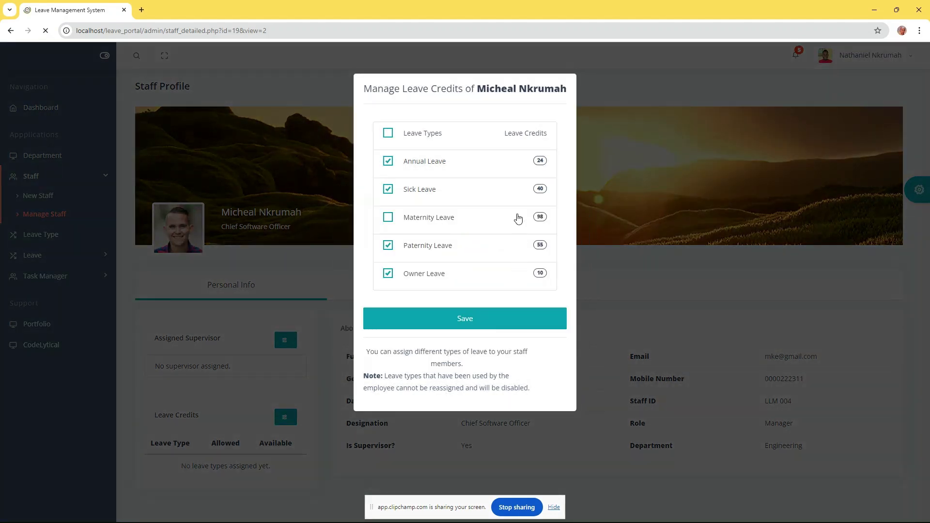
{"action": "scroll", "coordinate": [333, 308], "scroll_direction": "down", "scroll_amount": 1}
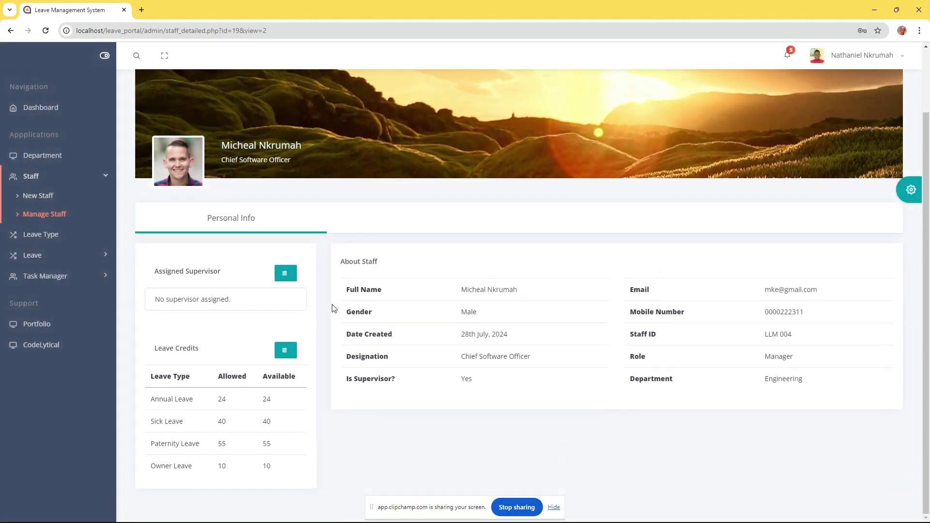
Remove Owner Leave, saving credits of Annual 24, Sick 40 and Paternity 55
{"action": "left_click", "coordinate": [285, 352]}
{"action": "left_click", "coordinate": [387, 274]}
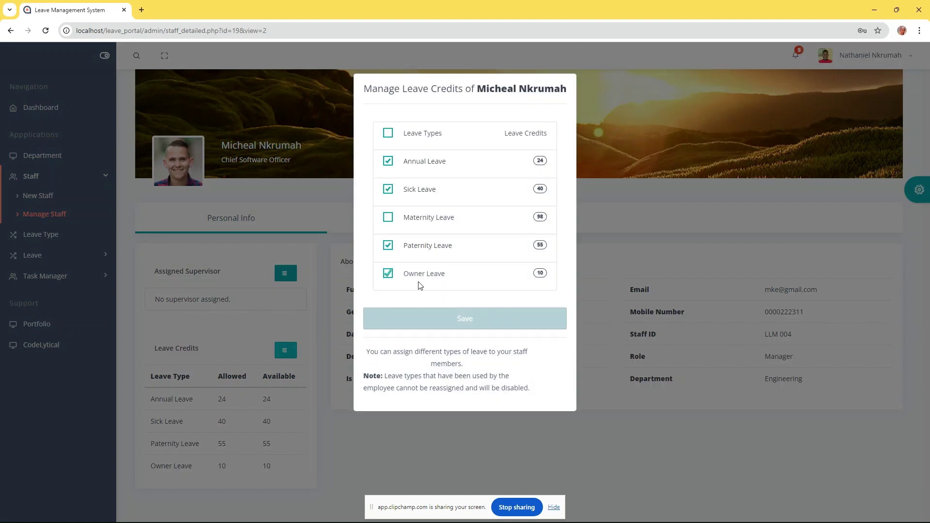
{"action": "left_click", "coordinate": [457, 322]}
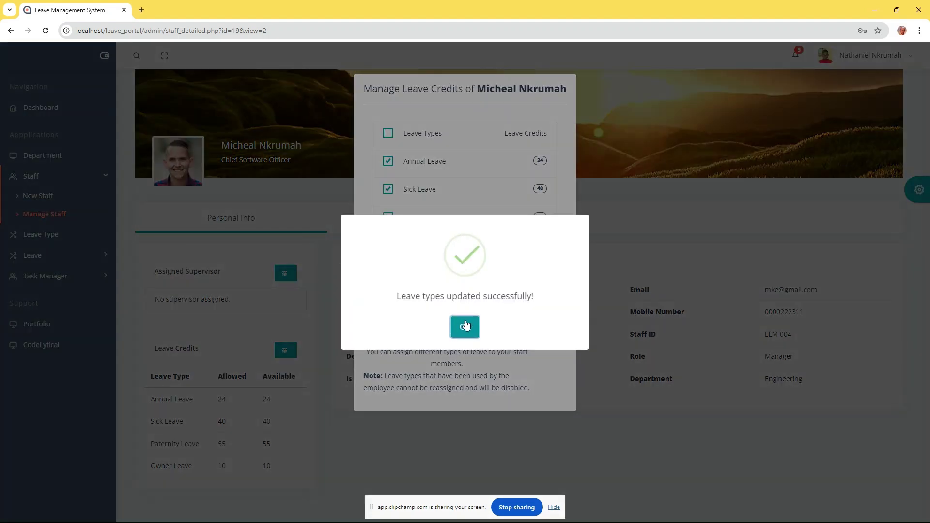
{"action": "left_click", "coordinate": [466, 327]}
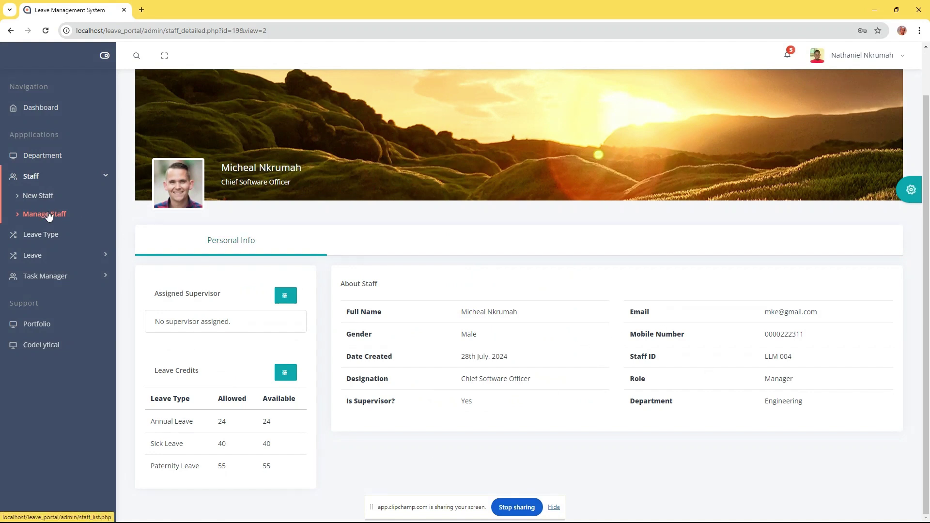
{"action": "left_click", "coordinate": [81, 178]}
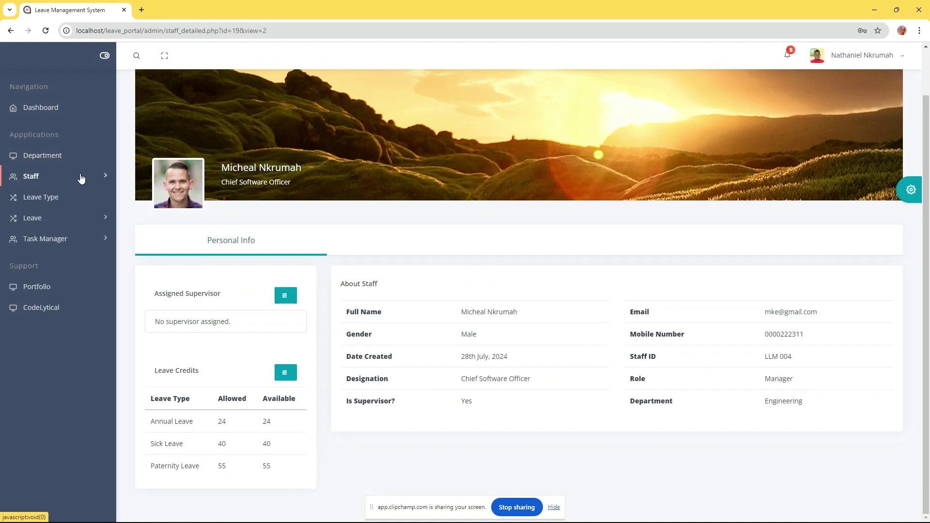
Expand the Leave menu and browse the All Leaves and My Leave Request pages
{"action": "left_click", "coordinate": [53, 221]}
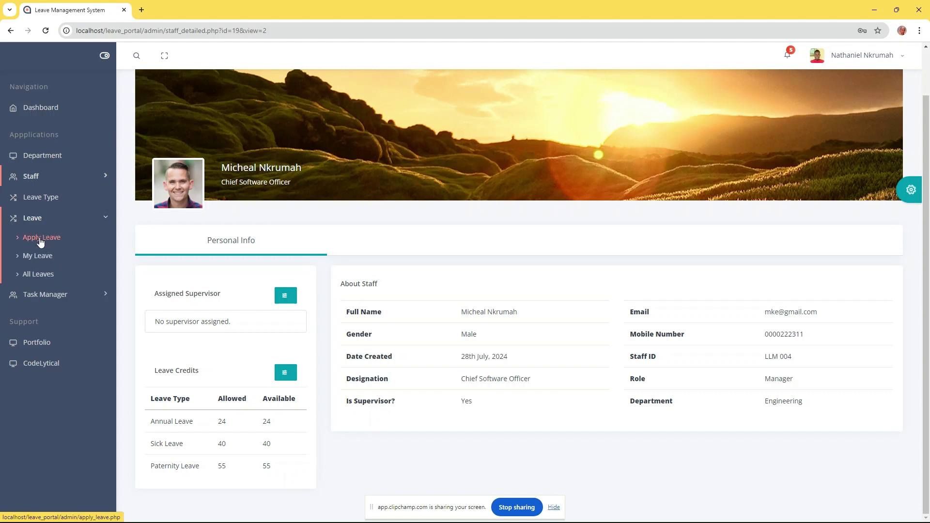
{"action": "left_click", "coordinate": [43, 275]}
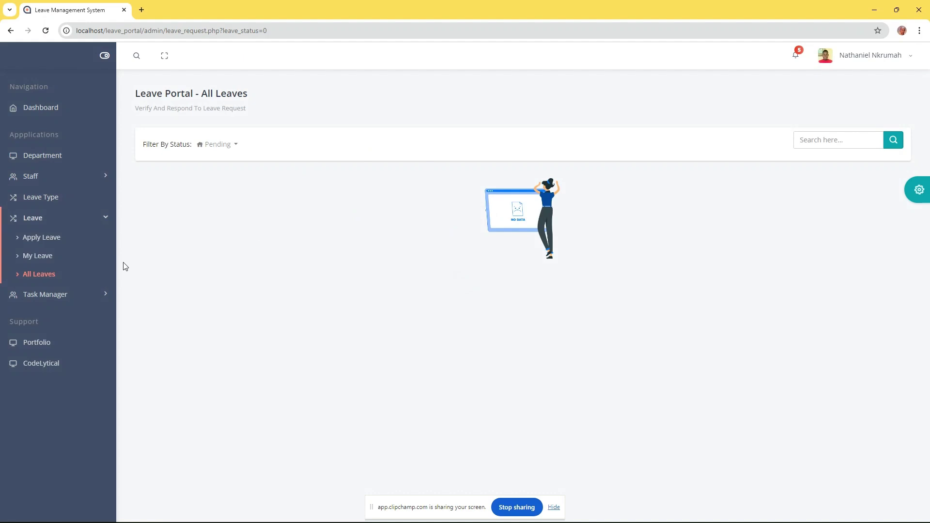
{"action": "left_click", "coordinate": [35, 256]}
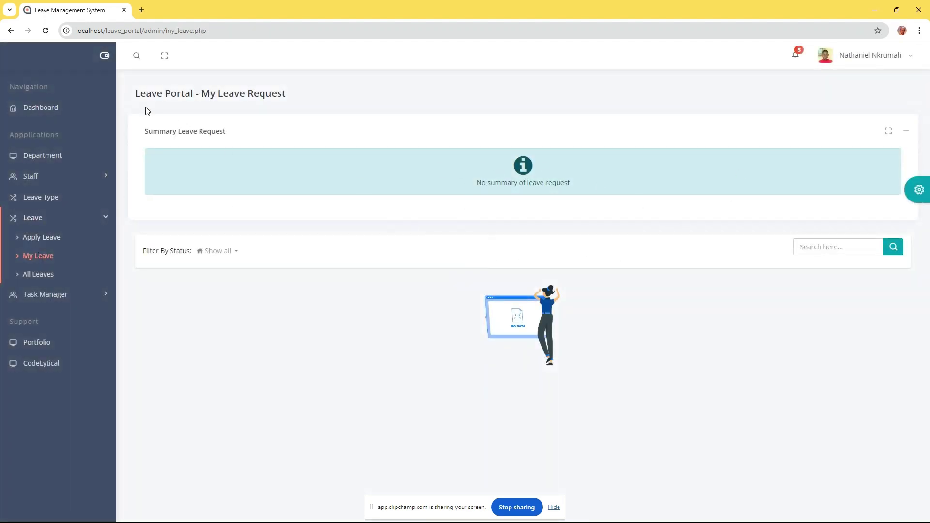
{"action": "left_click_drag", "start_coordinate": [134, 96], "coordinate": [310, 96]}
{"action": "left_click", "coordinate": [324, 100]}
{"action": "left_click", "coordinate": [42, 274]}
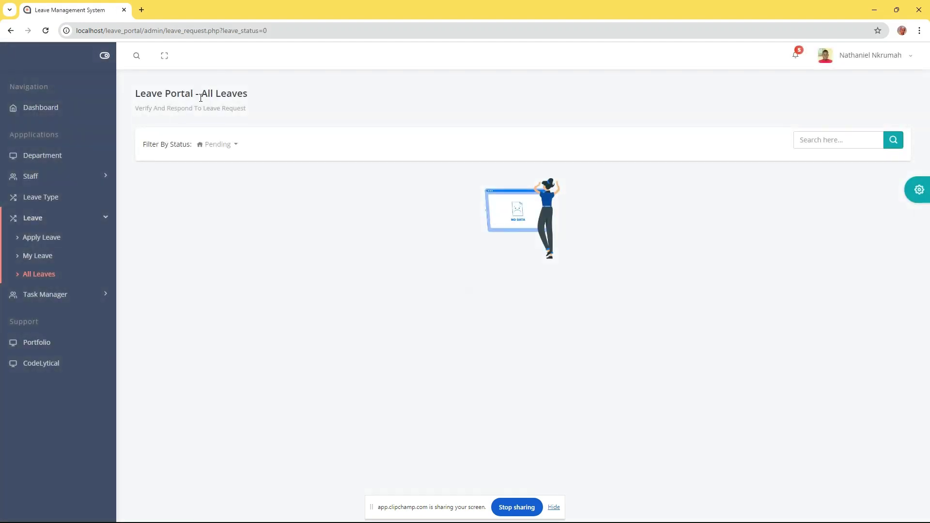
{"action": "left_click_drag", "start_coordinate": [134, 96], "coordinate": [267, 92]}
{"action": "left_click", "coordinate": [271, 93]}
Open Apply Leave and inspect the employee and leave type lists without choosing anything
{"action": "left_click", "coordinate": [45, 241]}
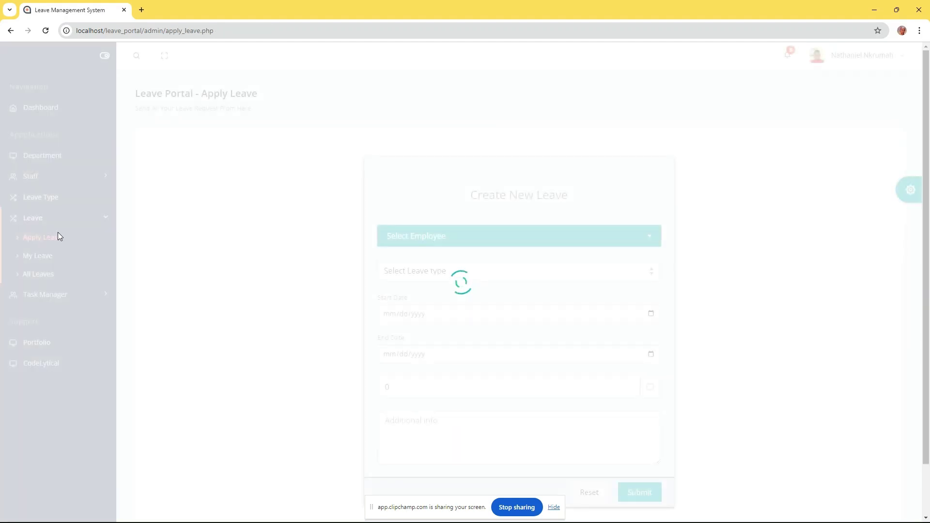
{"action": "scroll", "coordinate": [448, 189], "scroll_direction": "down", "scroll_amount": 1}
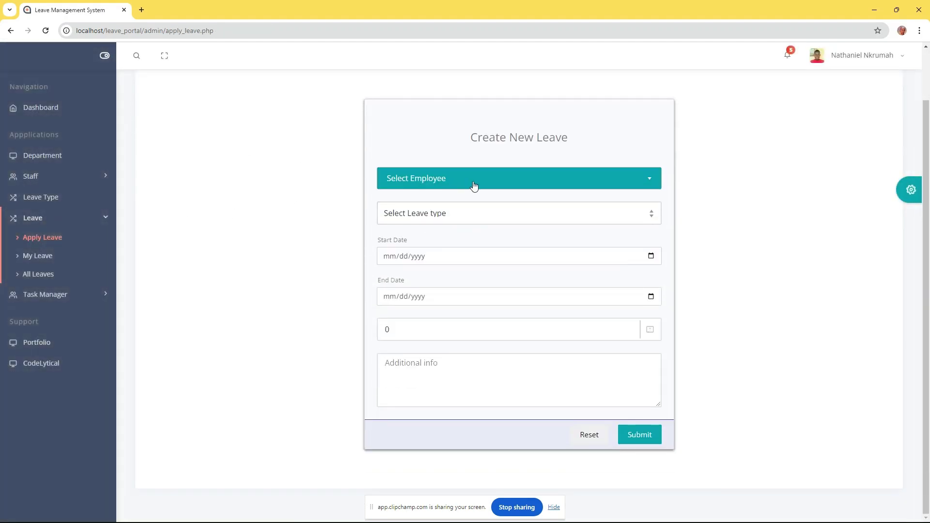
{"action": "left_click", "coordinate": [477, 183]}
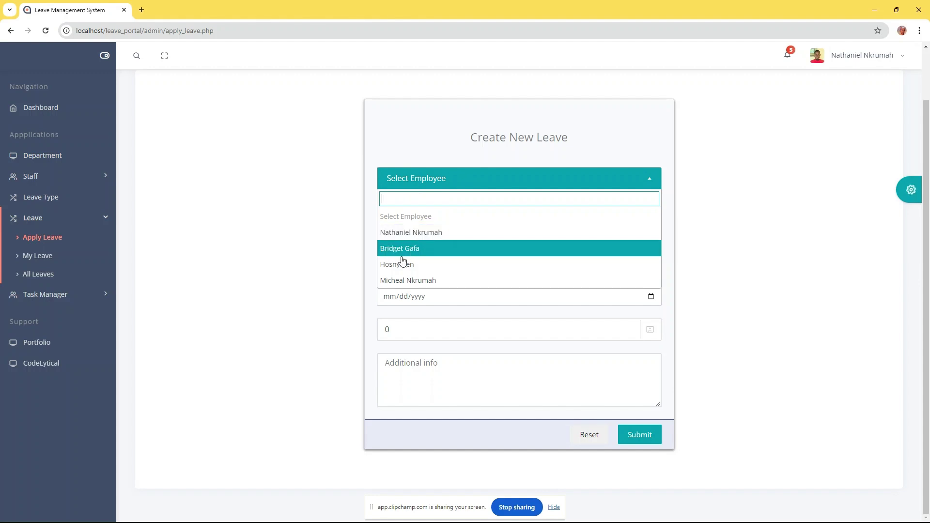
{"action": "left_click", "coordinate": [319, 191]}
{"action": "left_click", "coordinate": [457, 216]}
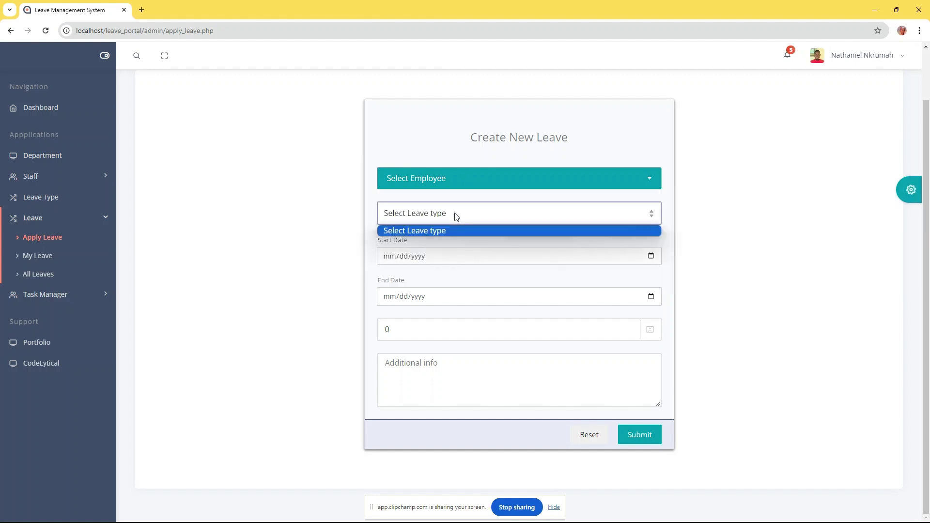
{"action": "left_click", "coordinate": [418, 257]}
{"action": "left_click", "coordinate": [347, 199]}
{"action": "scroll", "coordinate": [739, 155], "scroll_direction": "up", "scroll_amount": 1}
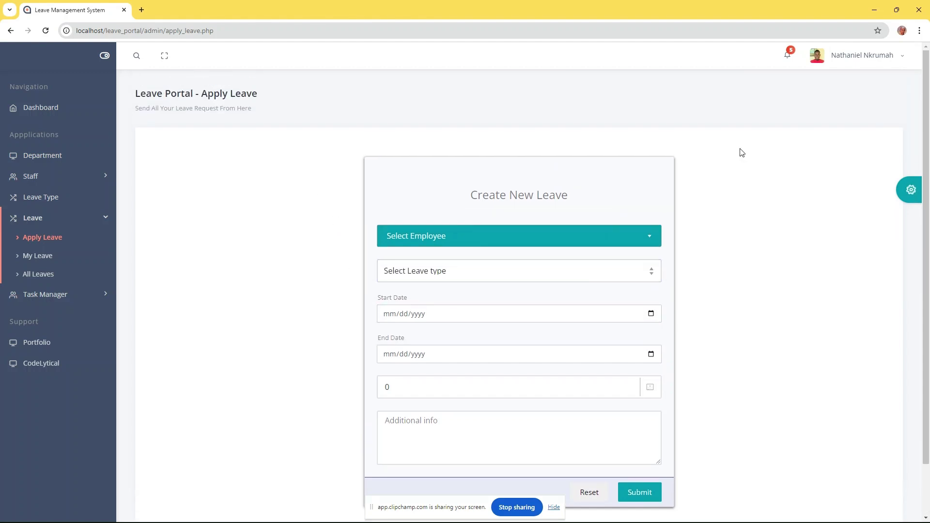
View the administrator's own profile, cancel supervisor assignment unchanged, then log out
{"action": "left_click", "coordinate": [852, 62]}
{"action": "left_click", "coordinate": [838, 94]}
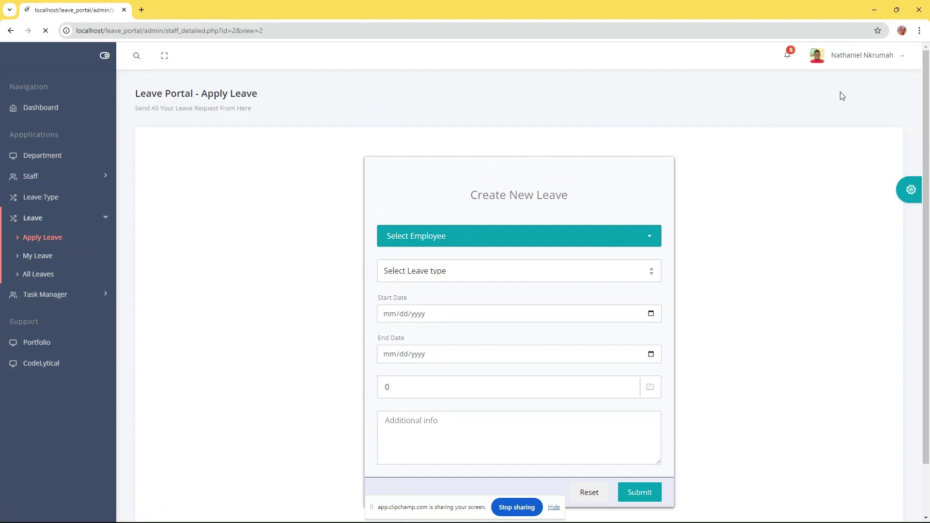
{"action": "scroll", "coordinate": [505, 211], "scroll_direction": "down", "scroll_amount": 1}
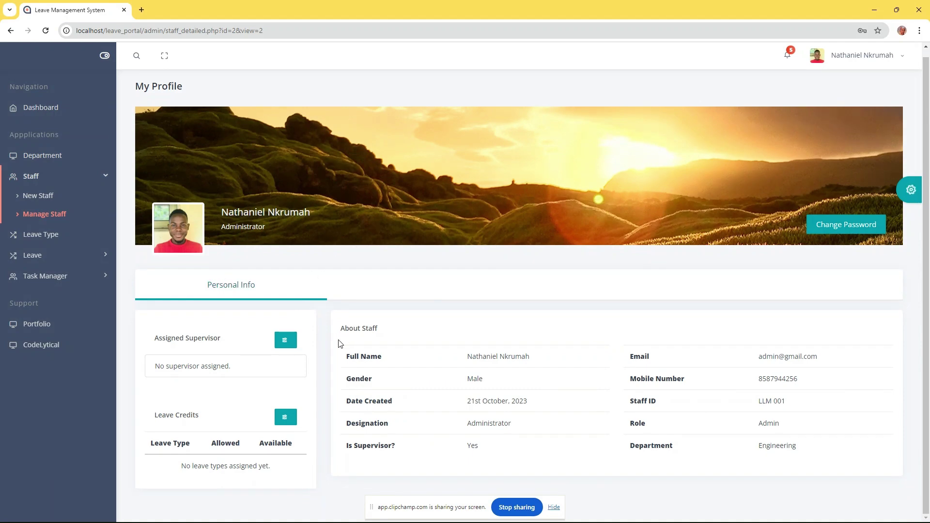
{"action": "left_click", "coordinate": [286, 340]}
{"action": "left_click", "coordinate": [427, 125]}
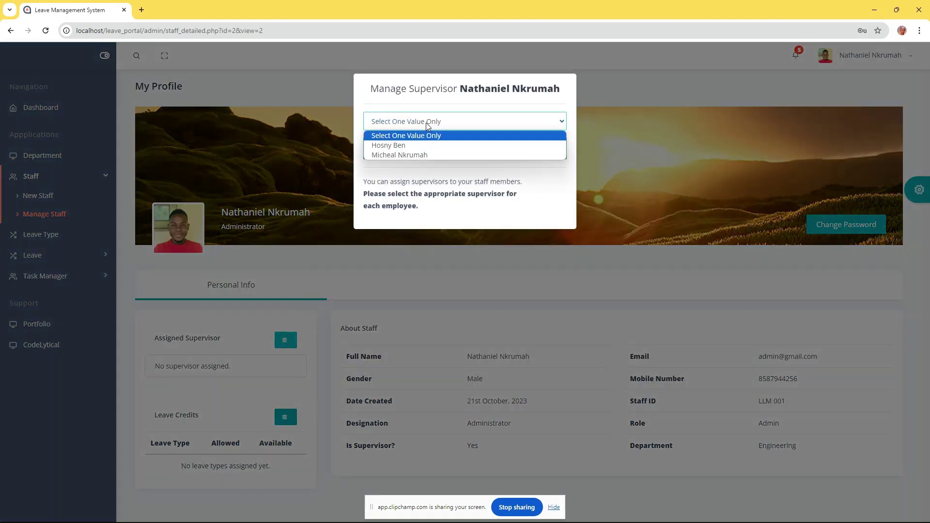
{"action": "left_click", "coordinate": [407, 136]}
{"action": "left_click", "coordinate": [727, 124]}
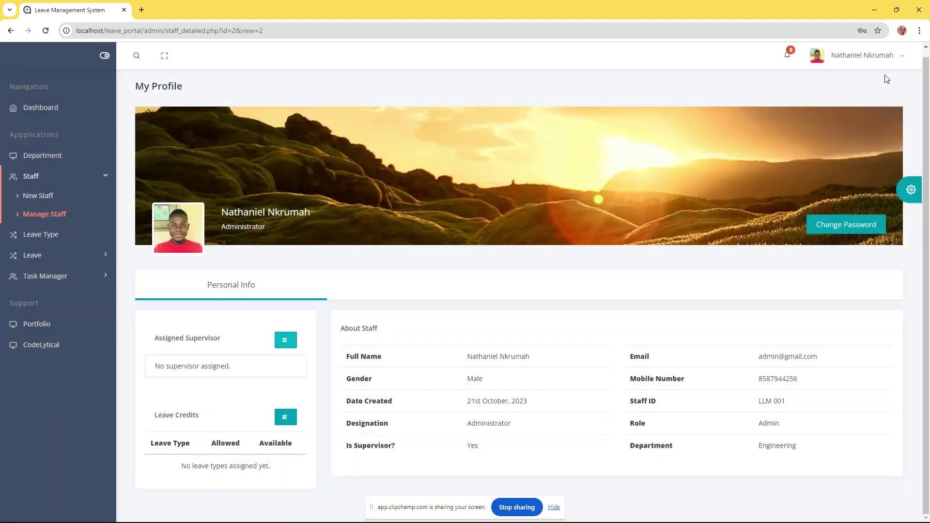
{"action": "left_click", "coordinate": [882, 56]}
{"action": "left_click", "coordinate": [841, 118]}
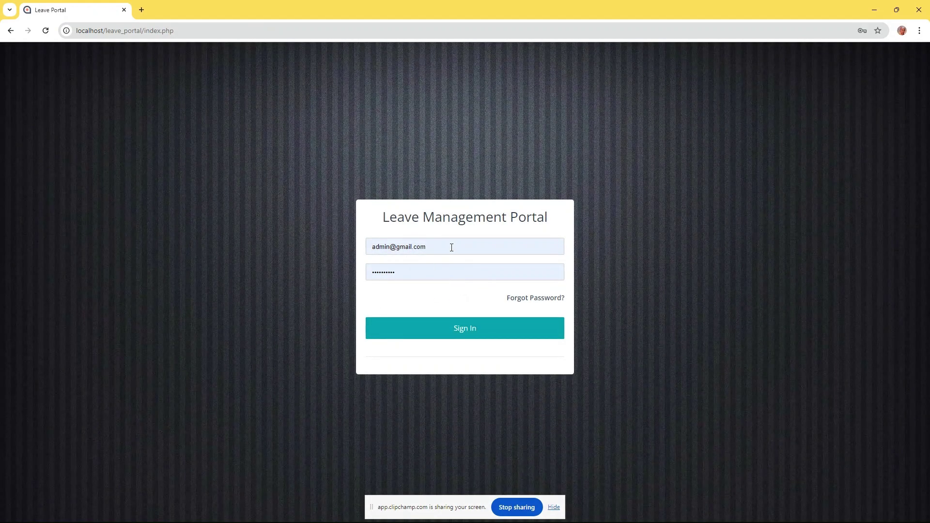
Replace the login e-mail with the staff member's address, enter her password and sign in
{"action": "triple_click", "coordinate": [451, 247]}
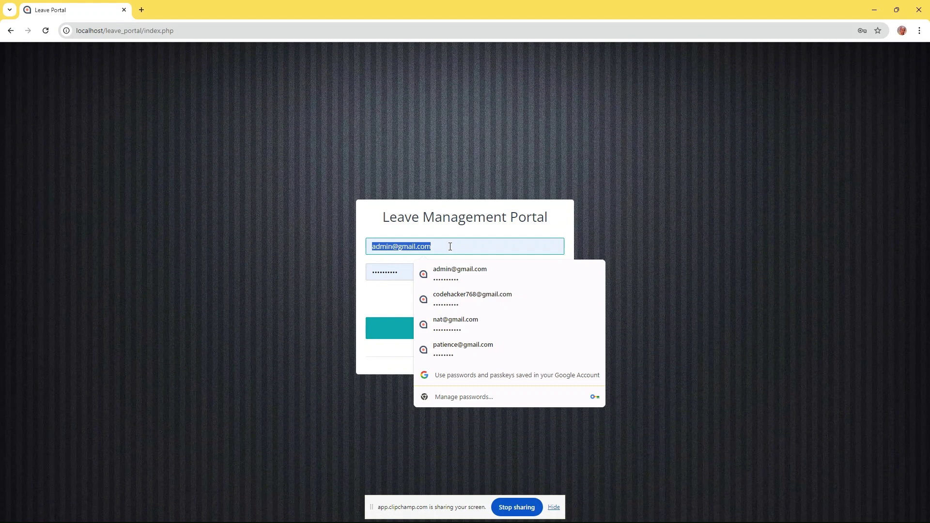
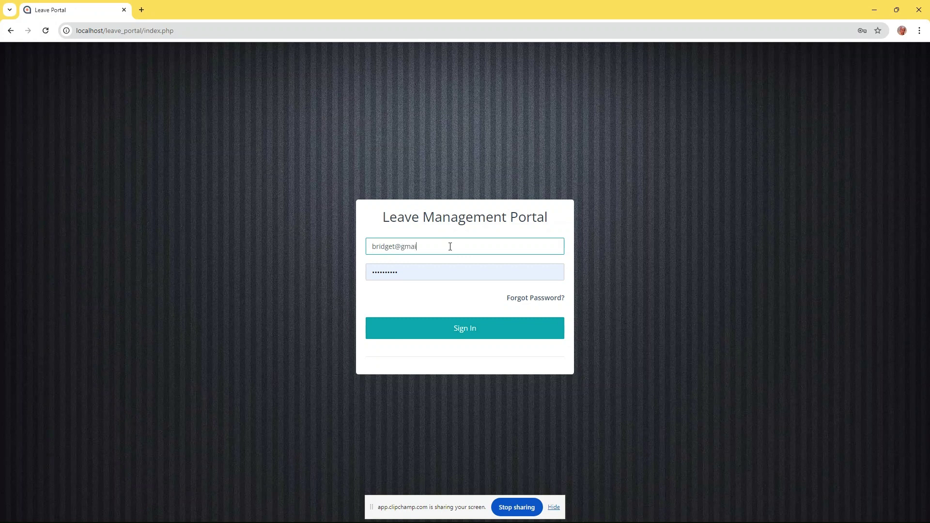
{"action": "key", "text": "Tab"}
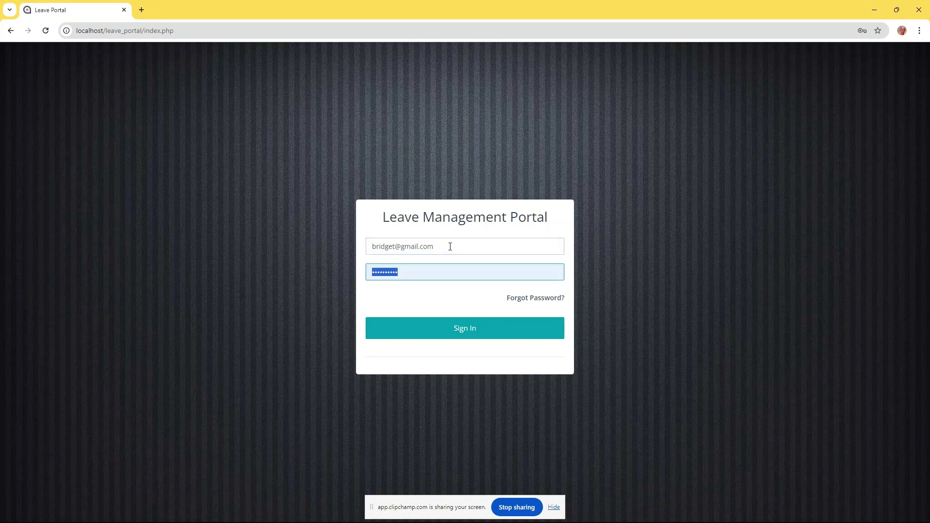
{"action": "type", "text": "p"}
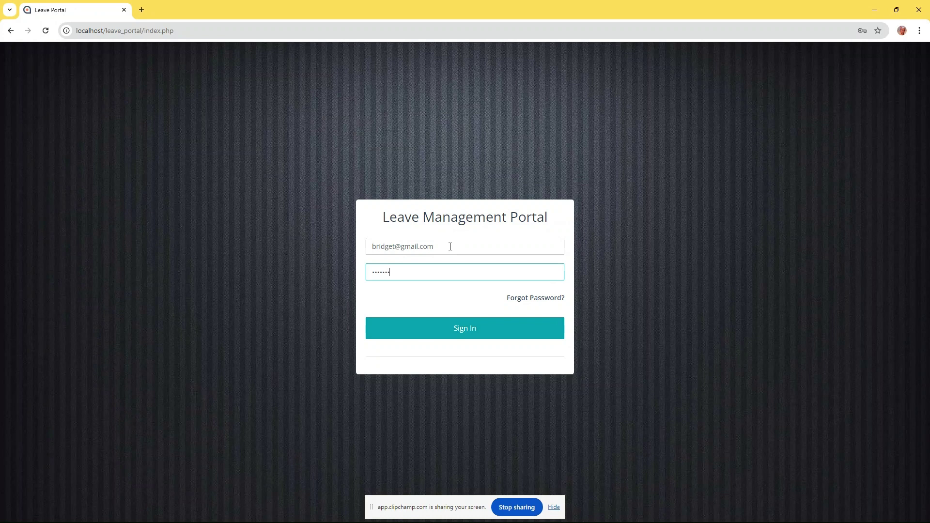
{"action": "left_click", "coordinate": [480, 330]}
{"action": "left_click_drag", "start_coordinate": [365, 291], "coordinate": [506, 305]}
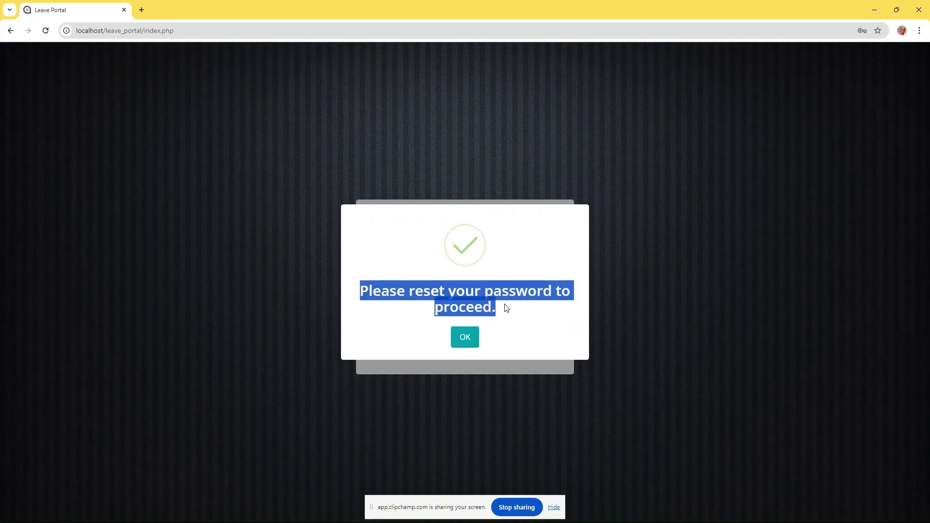
Enter and confirm a new password for the staff account, then reset it
{"action": "left_click", "coordinate": [466, 337]}
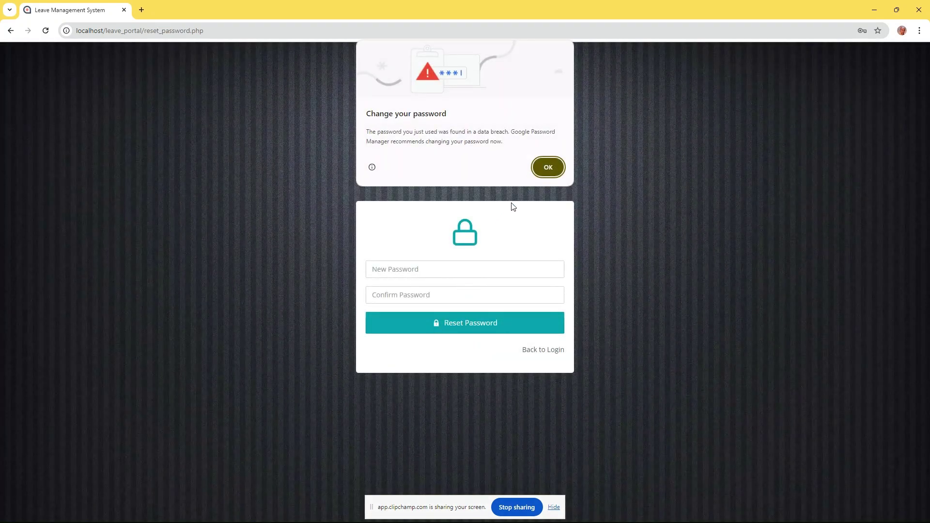
{"action": "left_click", "coordinate": [538, 167]}
{"action": "left_click", "coordinate": [434, 270]}
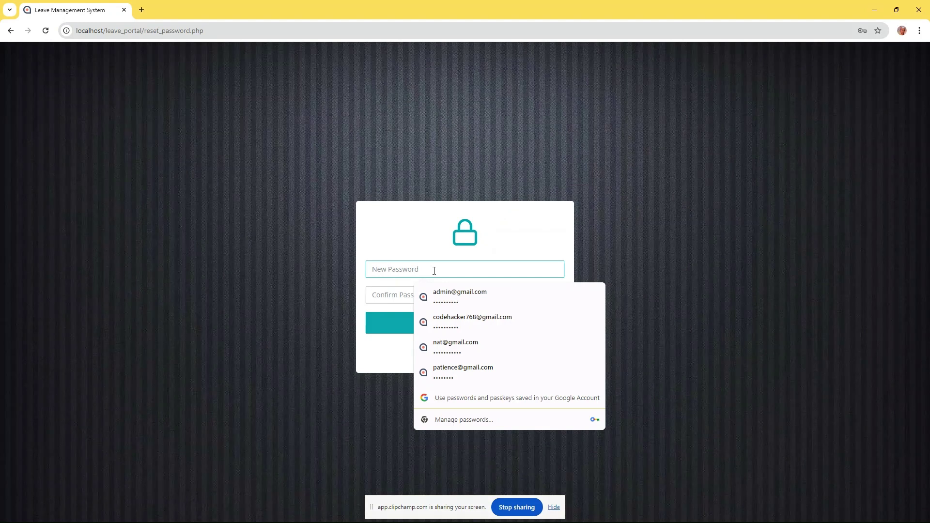
{"action": "type", "text": "*"}
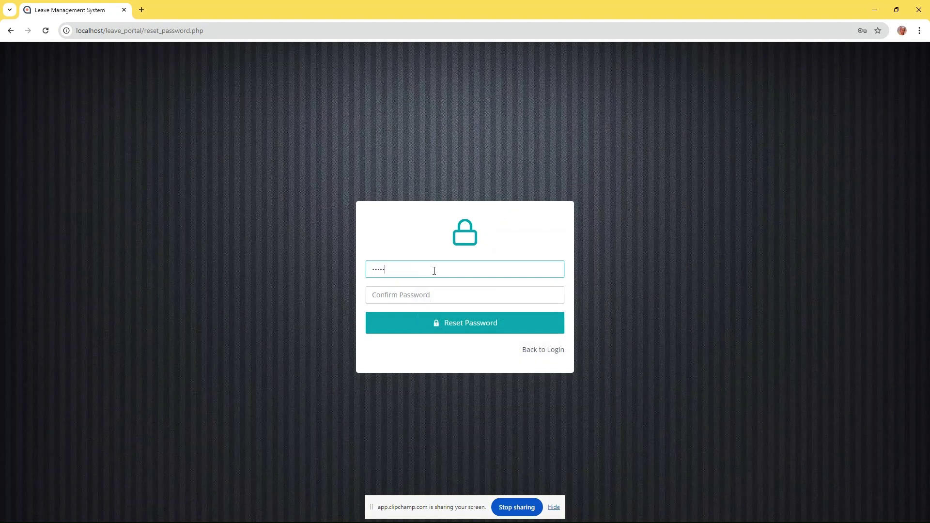
{"action": "type", "text": "*********"}
{"action": "key", "text": "Tab"}
{"action": "type", "text": "*"}
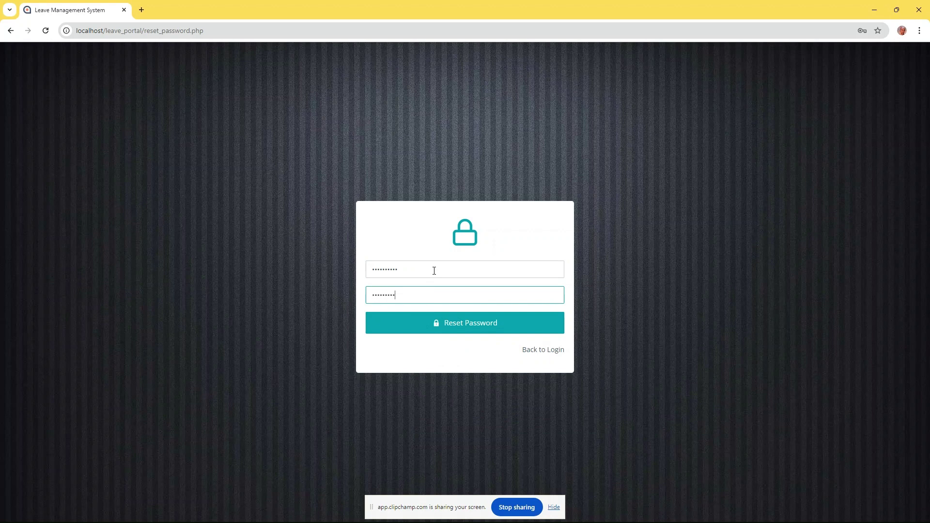
{"action": "left_click", "coordinate": [464, 331]}
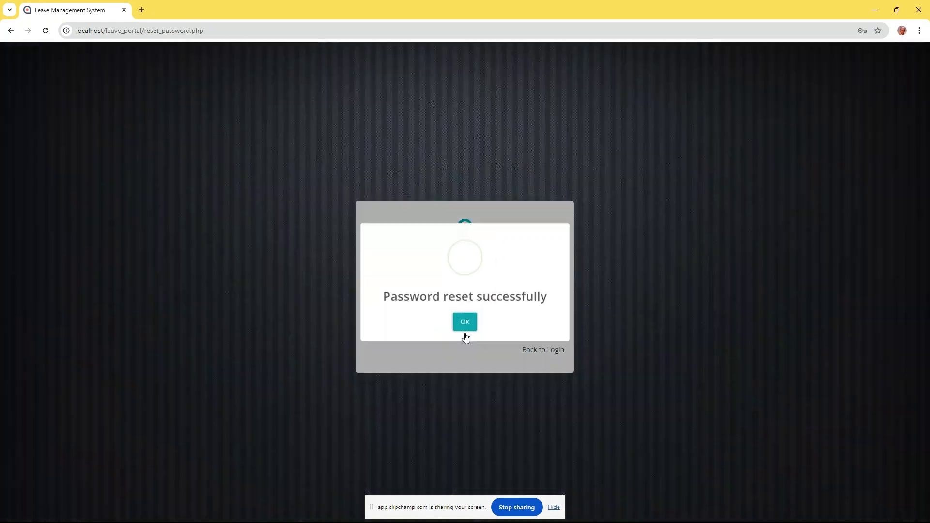
{"action": "left_click_drag", "start_coordinate": [369, 299], "coordinate": [566, 301]}
{"action": "left_click", "coordinate": [465, 329]}
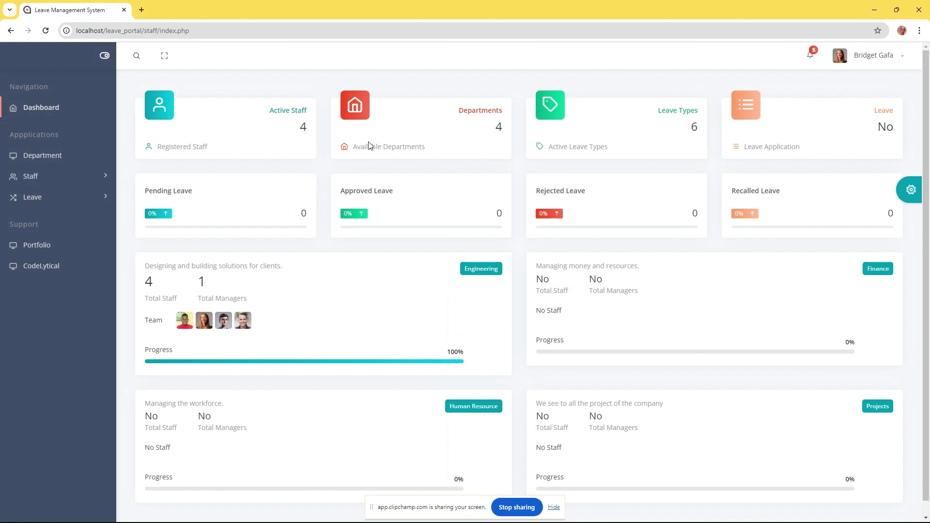
Open My Profile from the account menu; try Change Password empty, then close it
{"action": "left_click", "coordinate": [879, 56]}
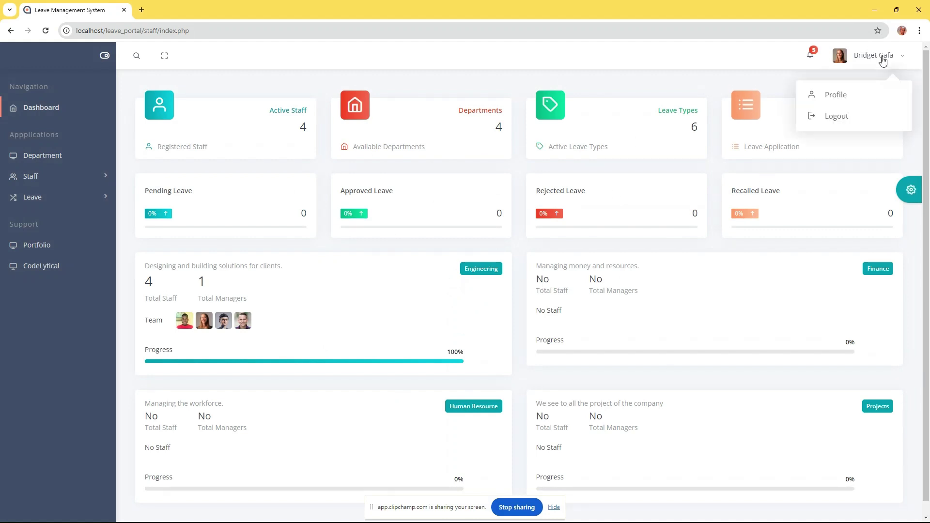
{"action": "left_click", "coordinate": [840, 94]}
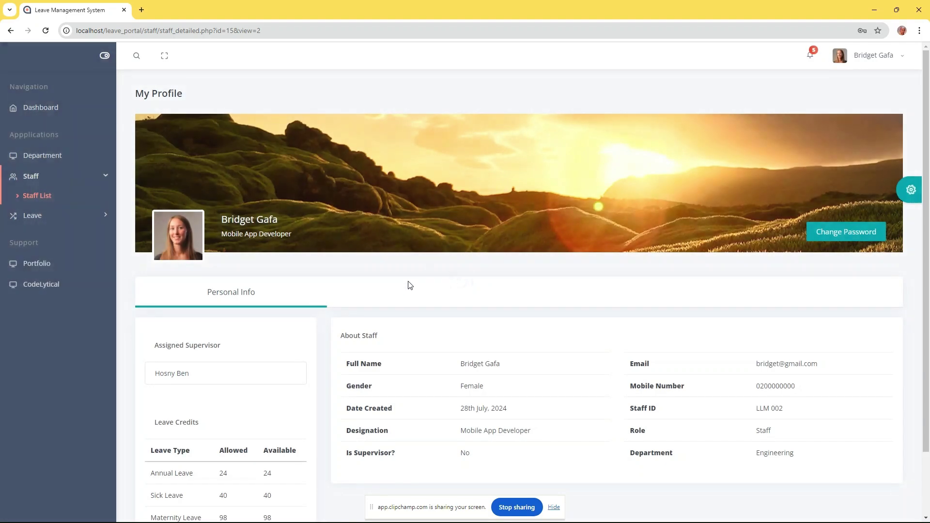
{"action": "scroll", "coordinate": [372, 303], "scroll_direction": "down", "scroll_amount": 2}
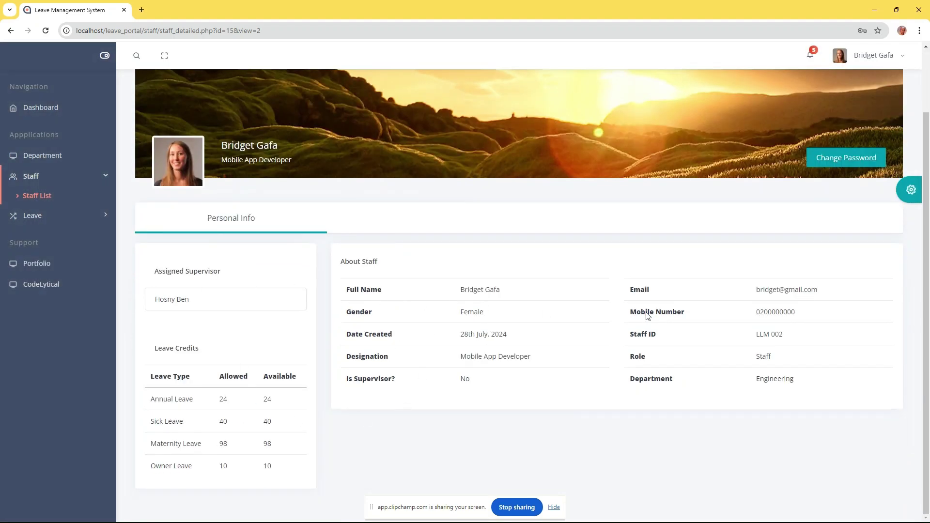
{"action": "scroll", "coordinate": [638, 289], "scroll_direction": "up", "scroll_amount": 2}
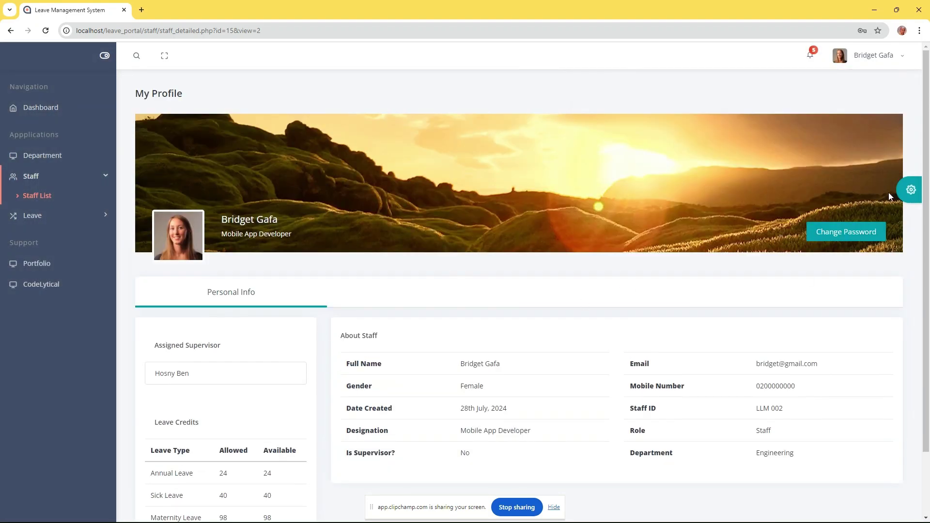
{"action": "left_click", "coordinate": [849, 232]}
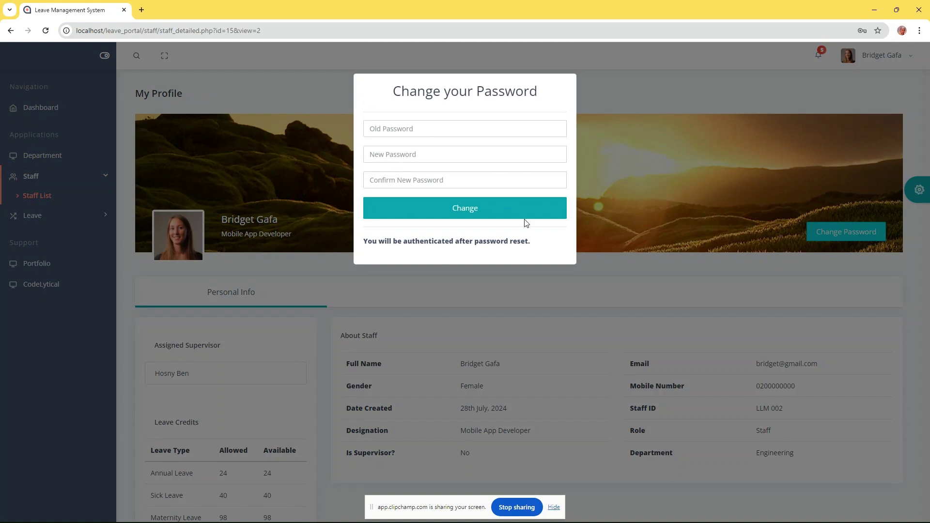
{"action": "left_click", "coordinate": [487, 208]}
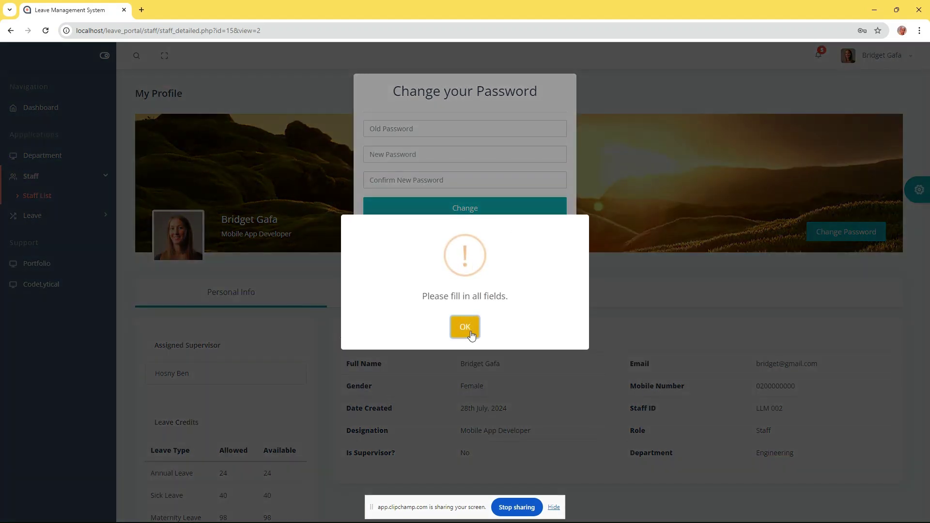
{"action": "left_click", "coordinate": [469, 331]}
{"action": "left_click", "coordinate": [163, 164]}
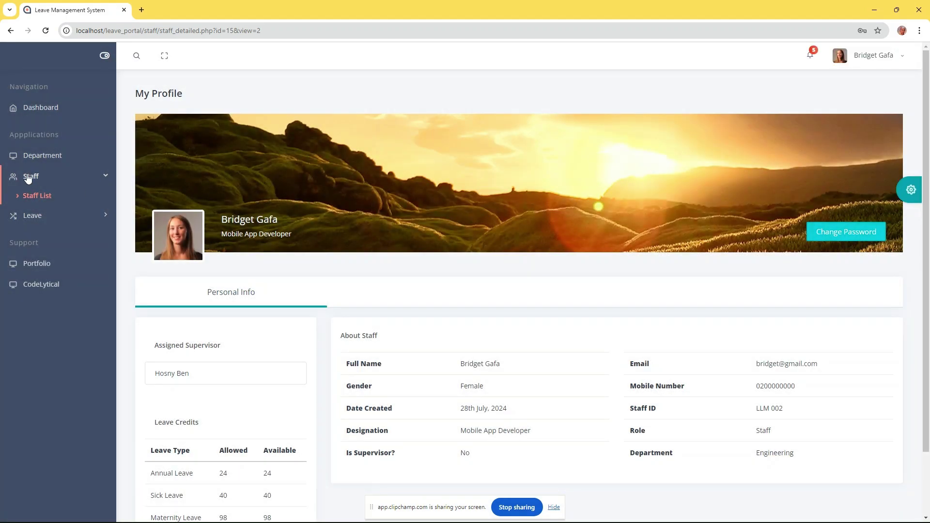
Return to the Dashboard, confirm My Leave has no requests, and open the Apply Leave form
{"action": "left_click", "coordinate": [32, 179]}
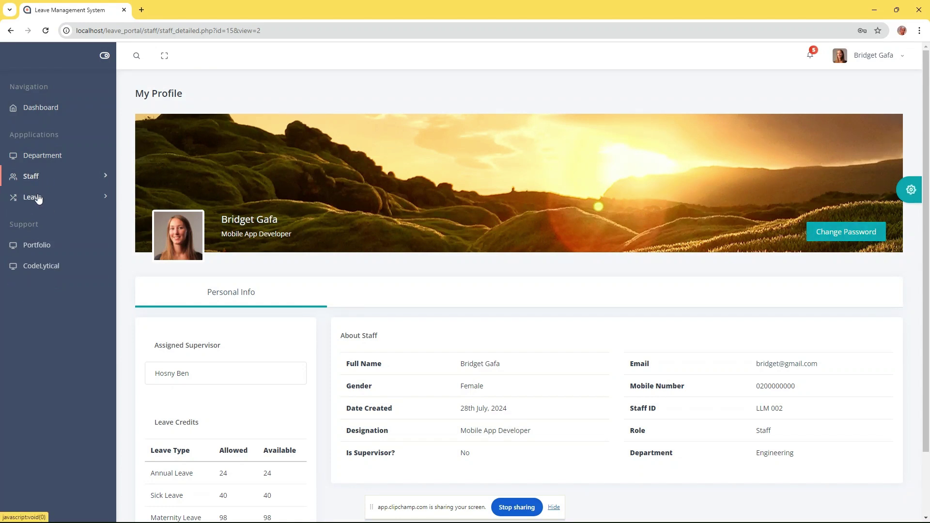
{"action": "left_click", "coordinate": [48, 107]}
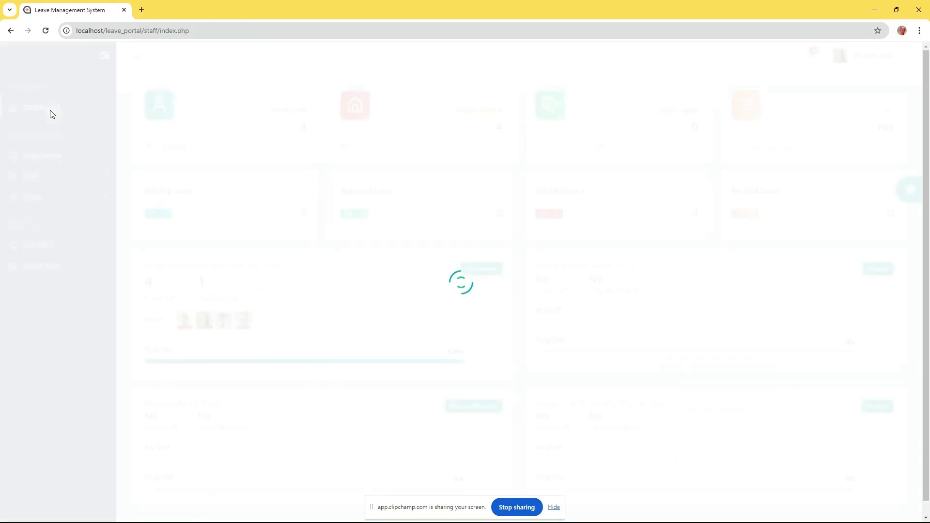
{"action": "left_click", "coordinate": [57, 199]}
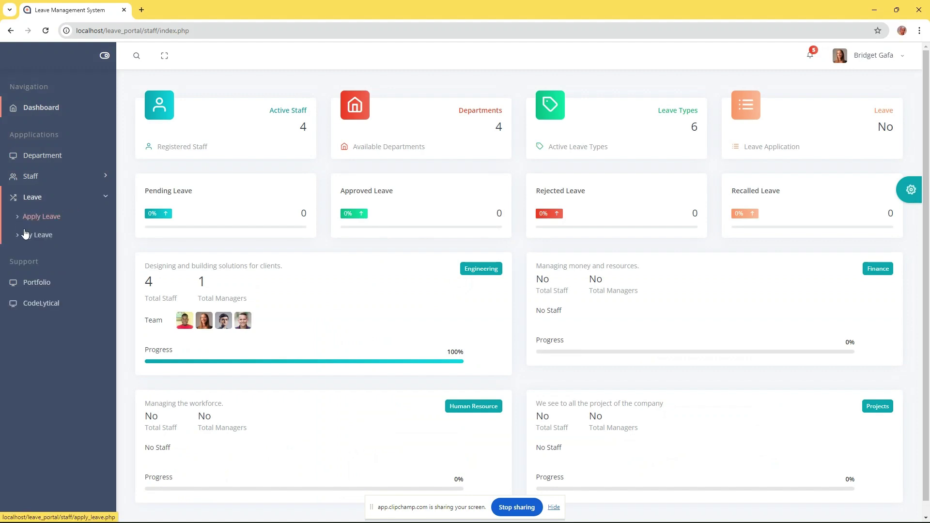
{"action": "left_click", "coordinate": [39, 235]}
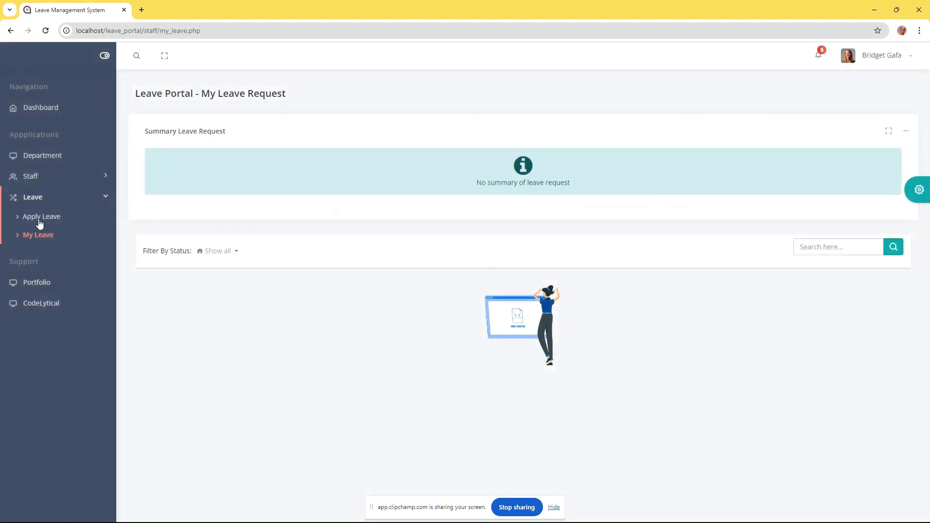
{"action": "left_click", "coordinate": [42, 216]}
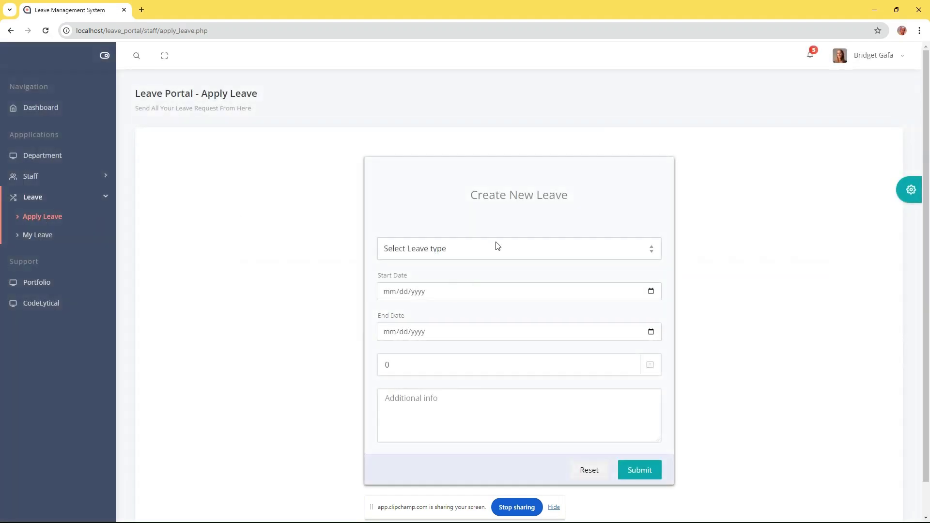
Choose Annual Leave with start date 08/05/2024 and end date 08/09/2024
{"action": "left_click", "coordinate": [500, 246]}
{"action": "left_click", "coordinate": [422, 275]}
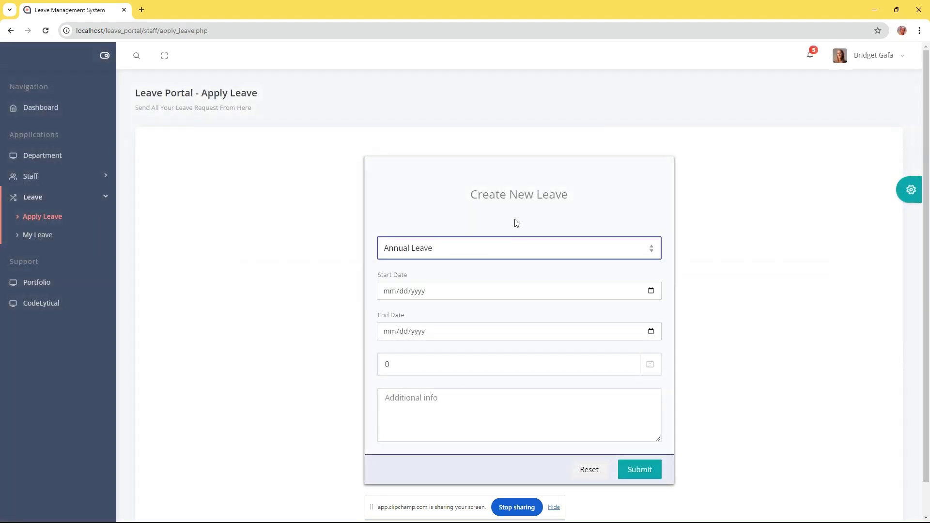
{"action": "scroll", "coordinate": [516, 223], "scroll_direction": "down", "scroll_amount": 1}
{"action": "left_click", "coordinate": [651, 256]}
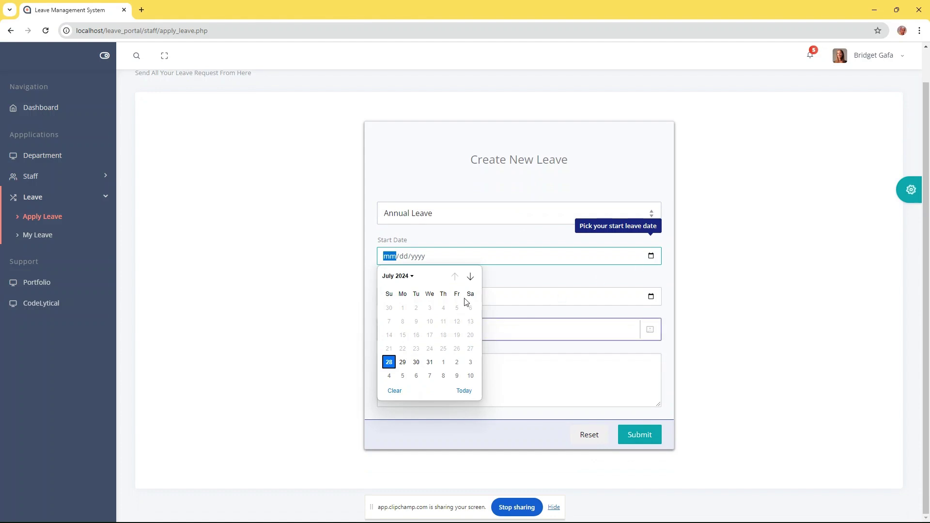
{"action": "left_click", "coordinate": [469, 276]}
{"action": "left_click", "coordinate": [403, 322]}
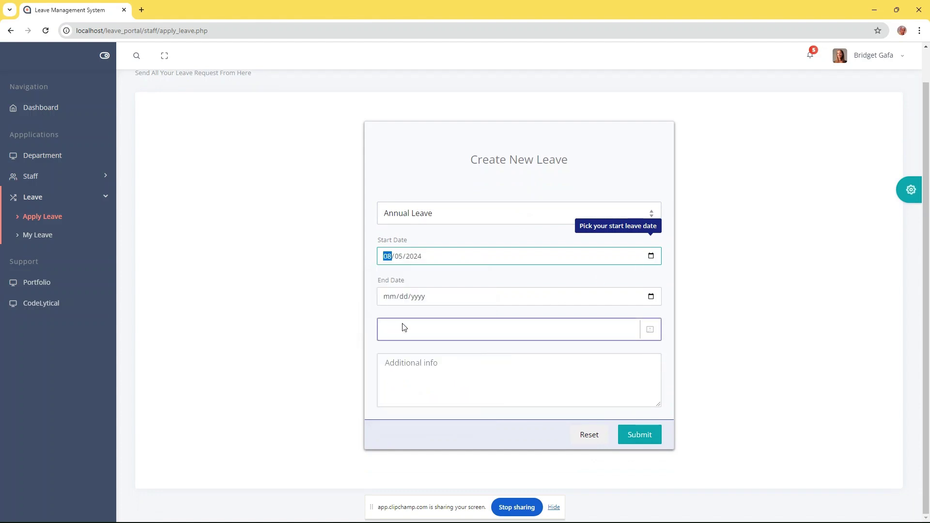
{"action": "left_click", "coordinate": [651, 296]}
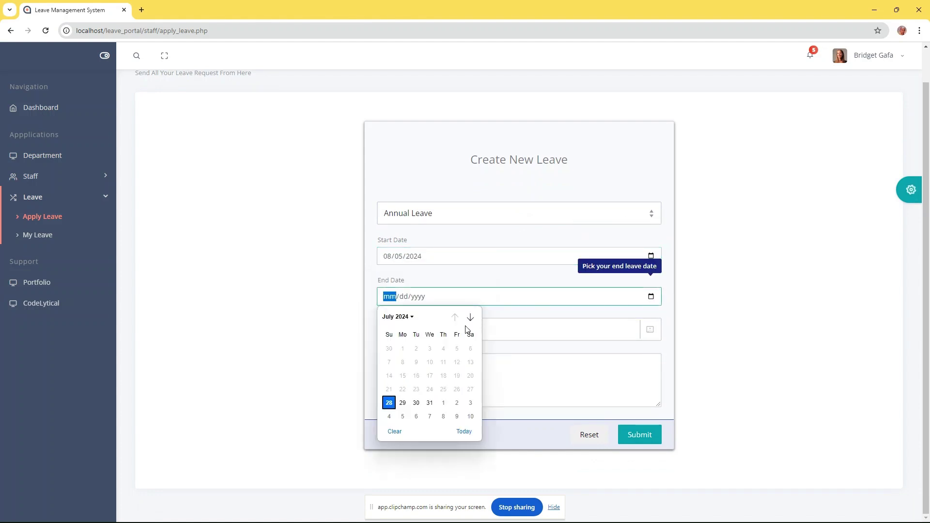
{"action": "left_click", "coordinate": [469, 318]}
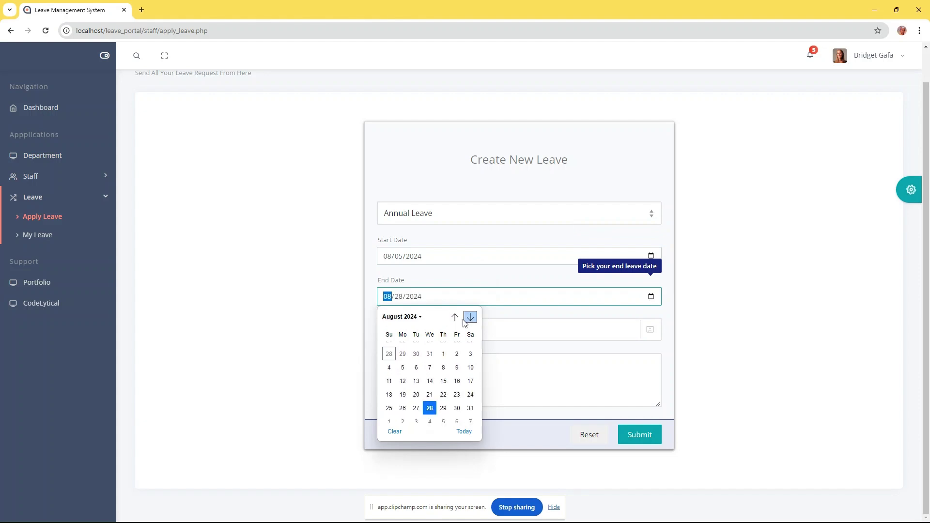
{"action": "left_click", "coordinate": [457, 363]}
Add the note 'I want to take some rest' and submit the leave request
{"action": "left_click", "coordinate": [453, 361]}
{"action": "type", "text": "I want to take some rest"}
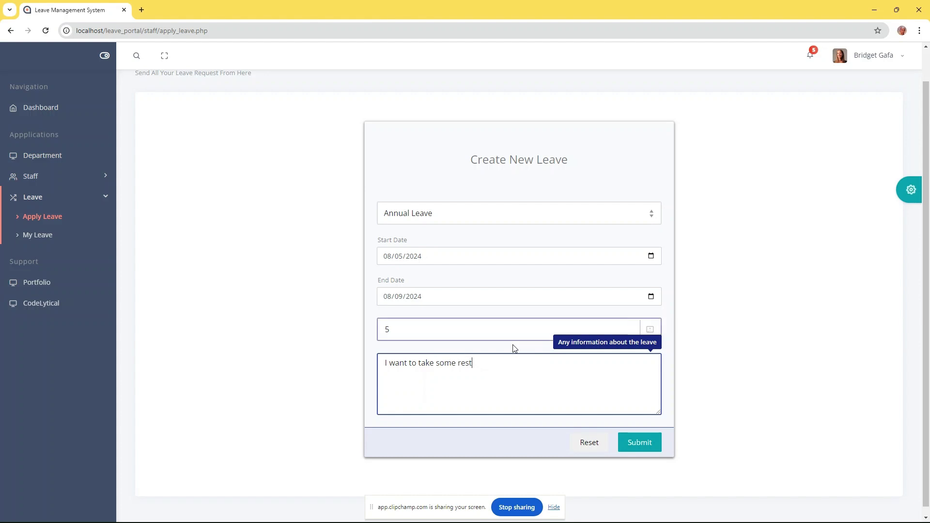
{"action": "left_click", "coordinate": [592, 233]}
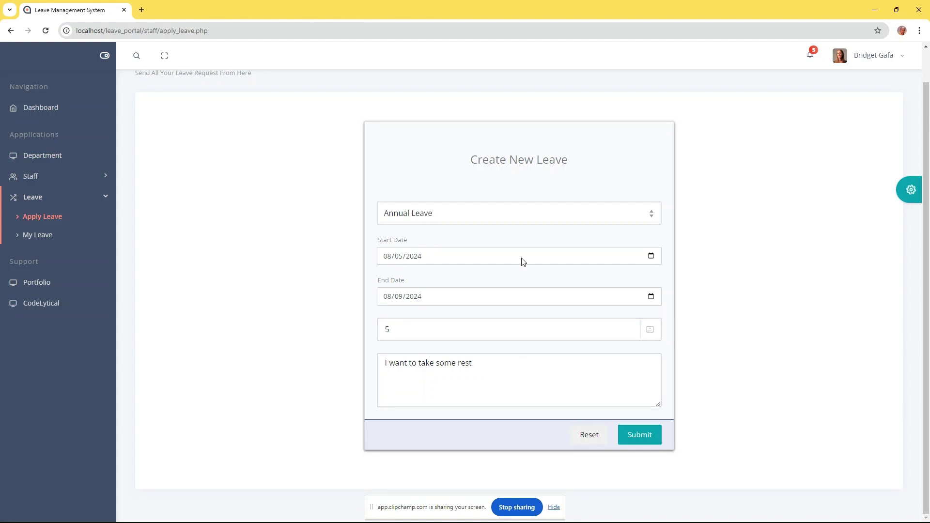
{"action": "left_click", "coordinate": [646, 440]}
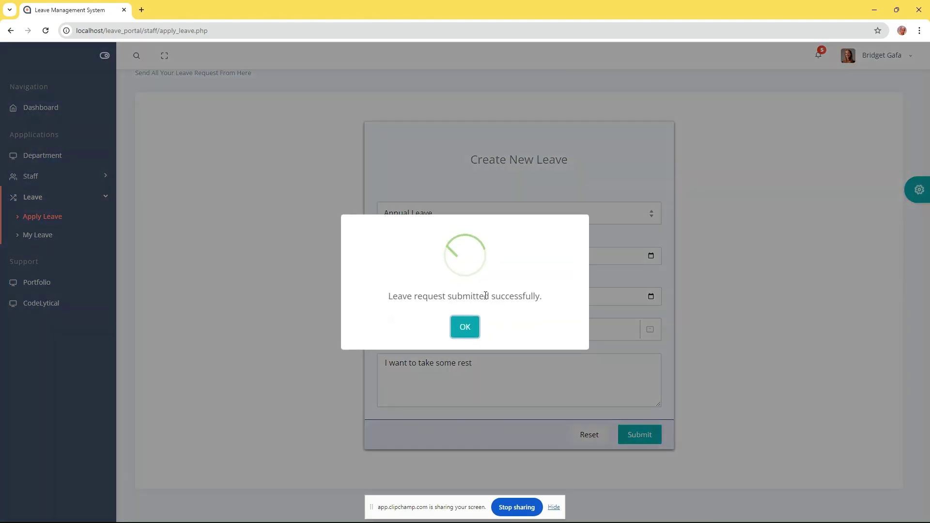
{"action": "left_click", "coordinate": [465, 330]}
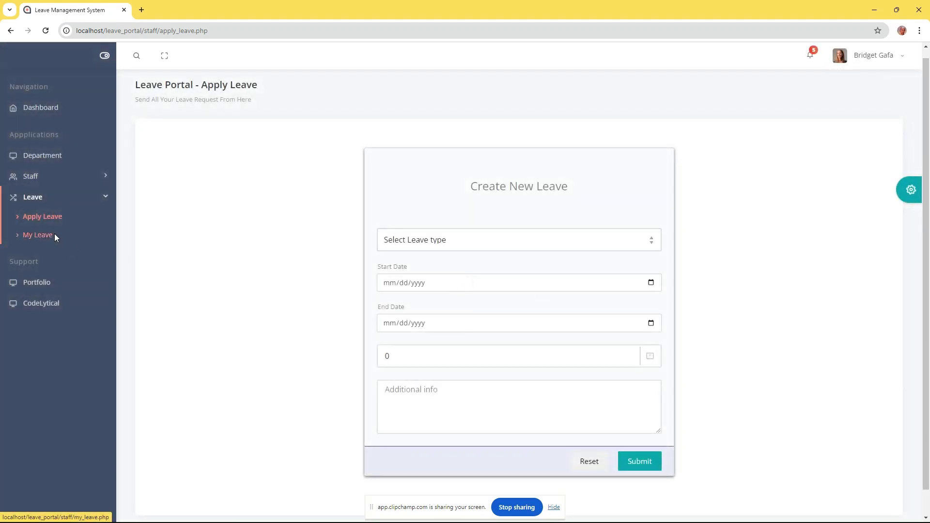
Review the 5–9 August Annual Leave request in My Leave, leaving its status Pending
{"action": "left_click", "coordinate": [53, 234]}
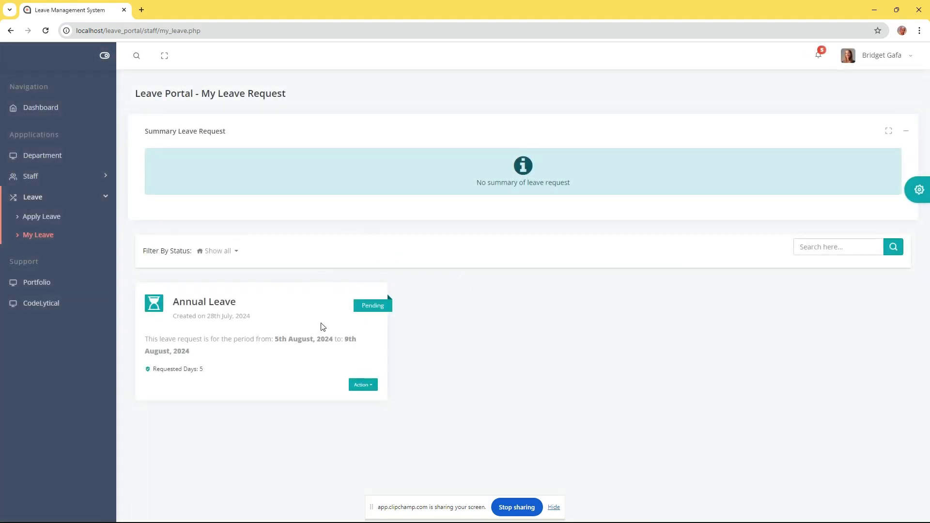
{"action": "left_click", "coordinate": [361, 386]}
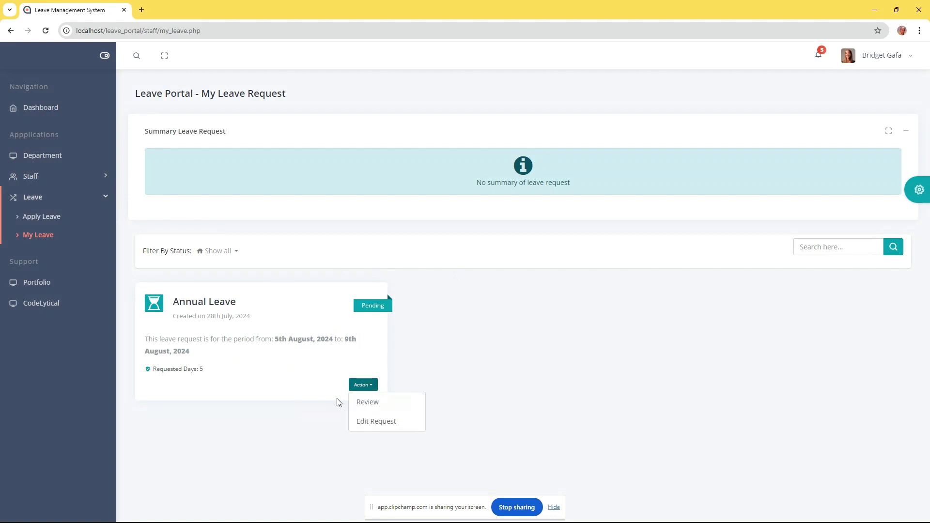
{"action": "left_click", "coordinate": [366, 401]}
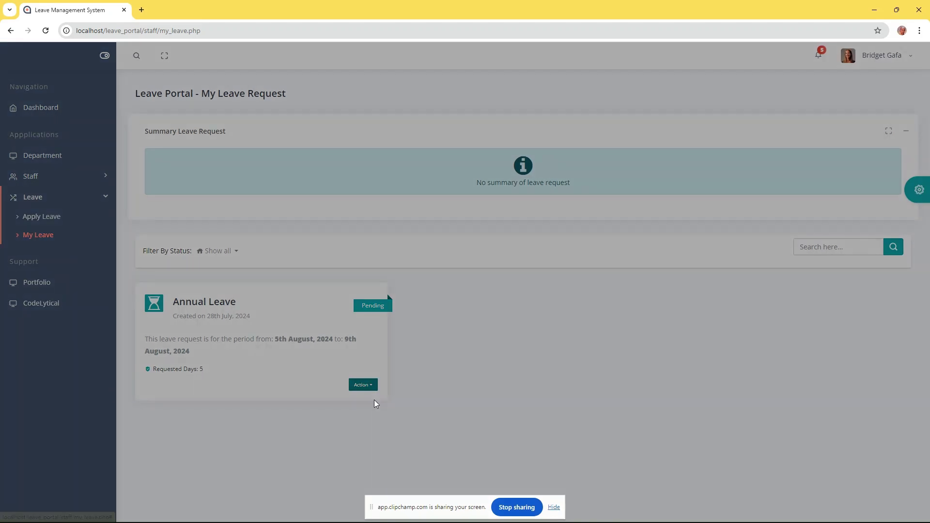
{"action": "left_click", "coordinate": [439, 265]}
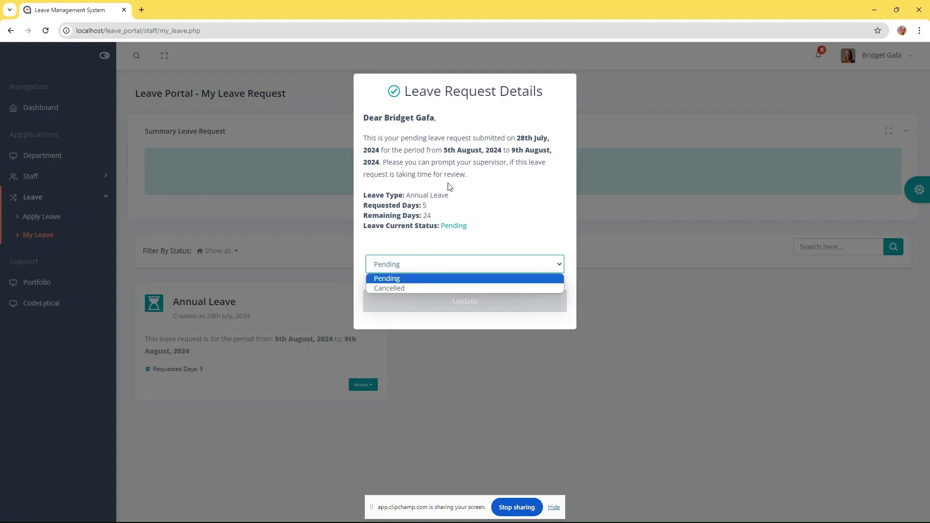
{"action": "left_click", "coordinate": [527, 238]}
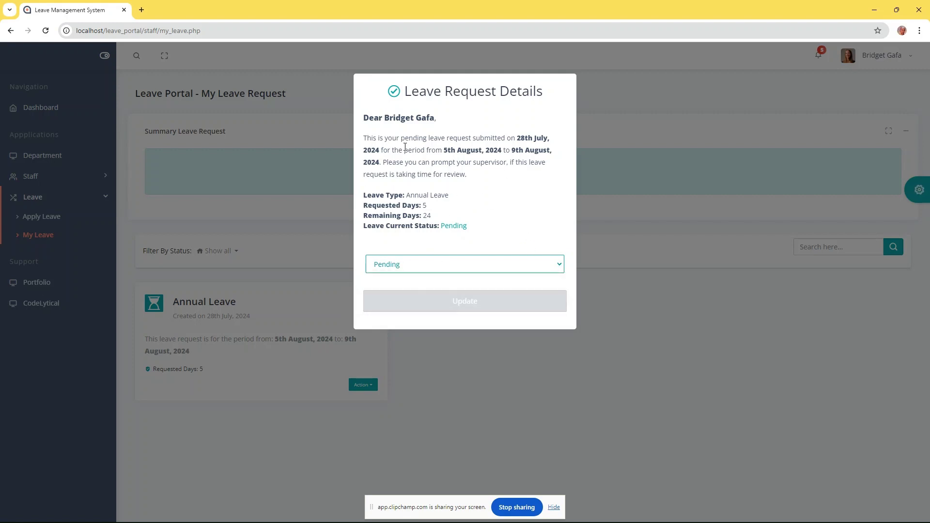
{"action": "left_click", "coordinate": [621, 313]}
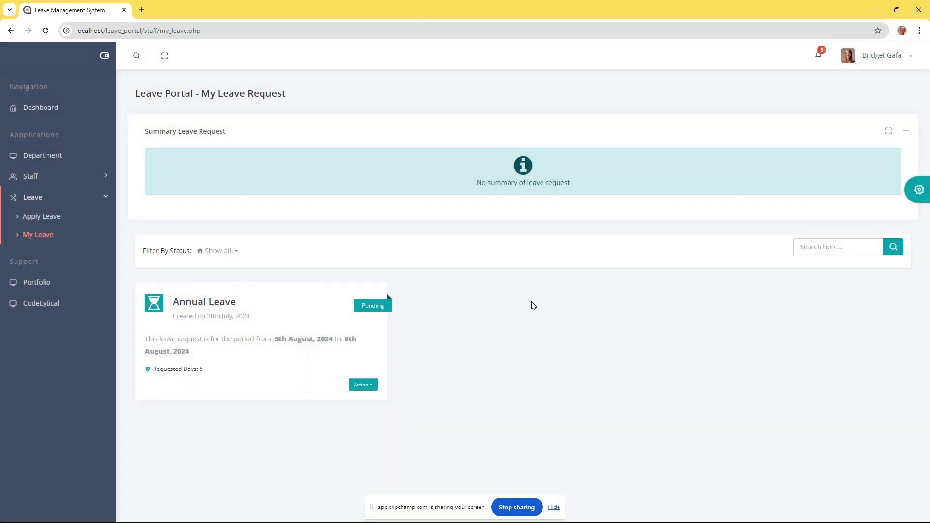
Start a new Annual Leave application with start date 19 August 2024
{"action": "left_click", "coordinate": [47, 222]}
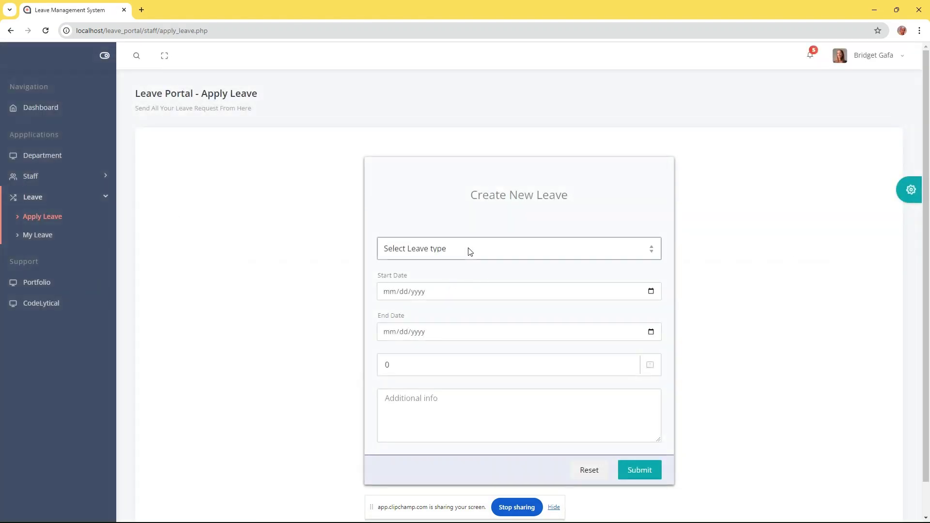
{"action": "left_click", "coordinate": [469, 249]}
{"action": "left_click", "coordinate": [417, 278]}
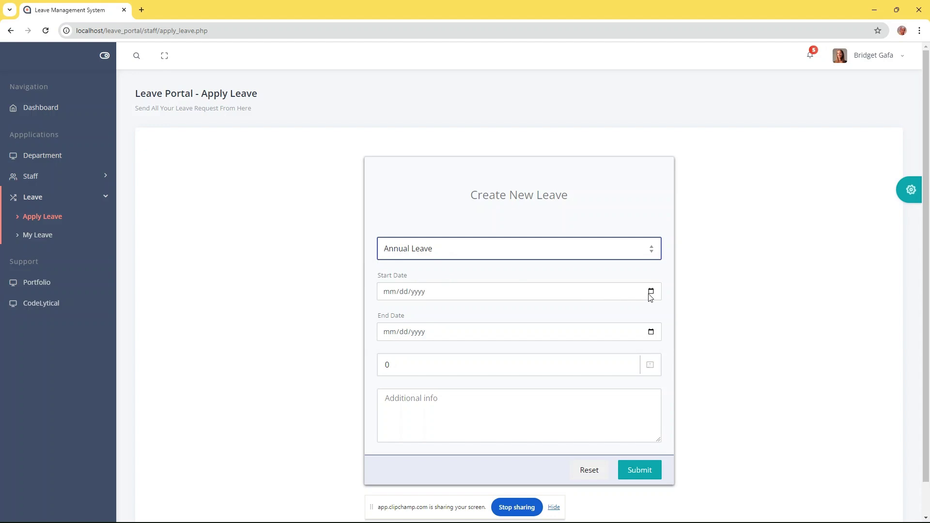
{"action": "left_click", "coordinate": [651, 291]}
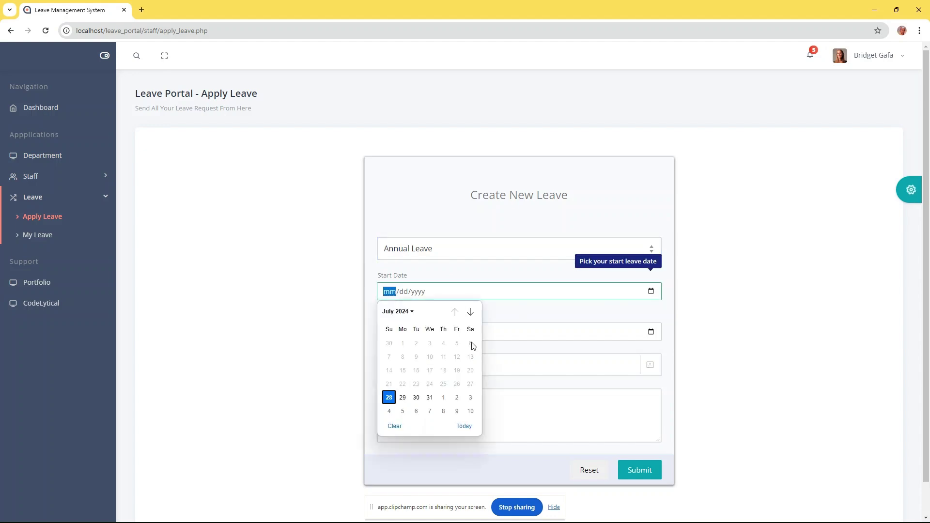
{"action": "left_click", "coordinate": [470, 312]}
{"action": "left_click", "coordinate": [405, 384]}
Set the end date to 20 August 2024, submit, and return to My Leave
{"action": "left_click", "coordinate": [651, 332]}
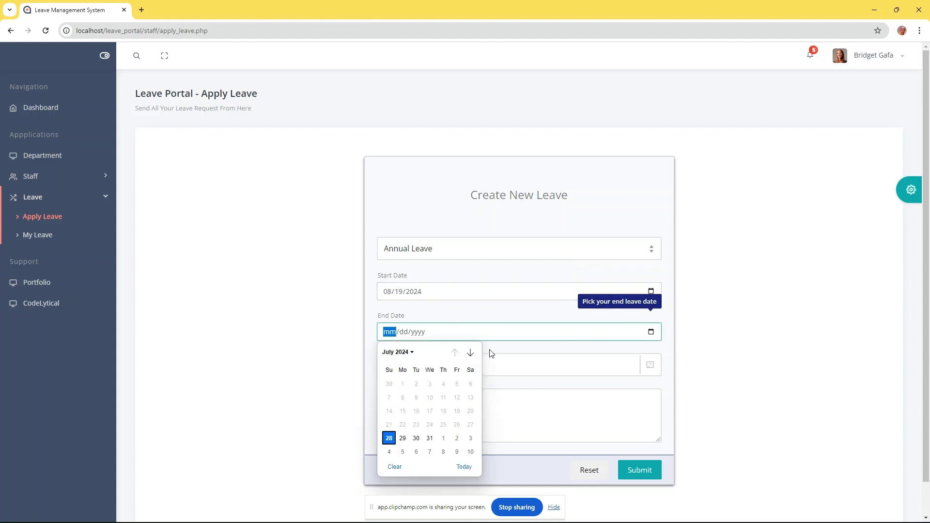
{"action": "left_click", "coordinate": [470, 352]}
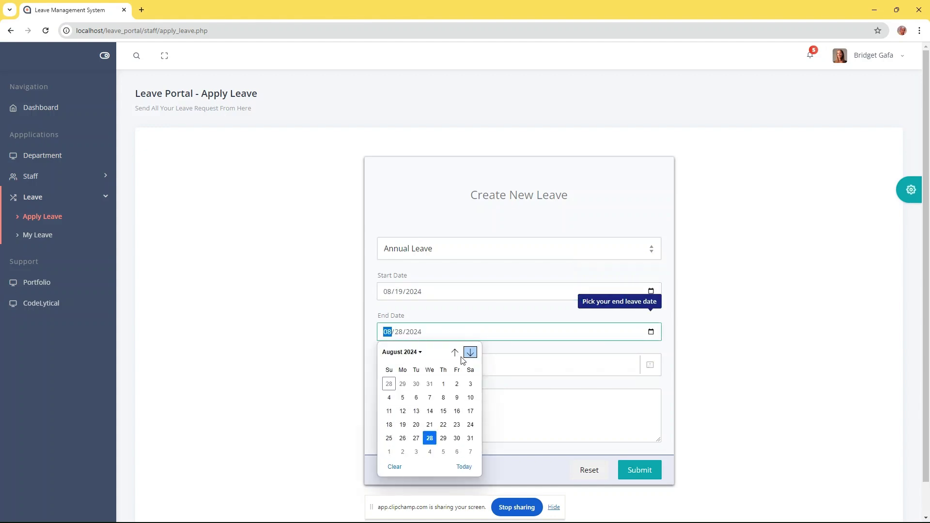
{"action": "left_click", "coordinate": [417, 425]}
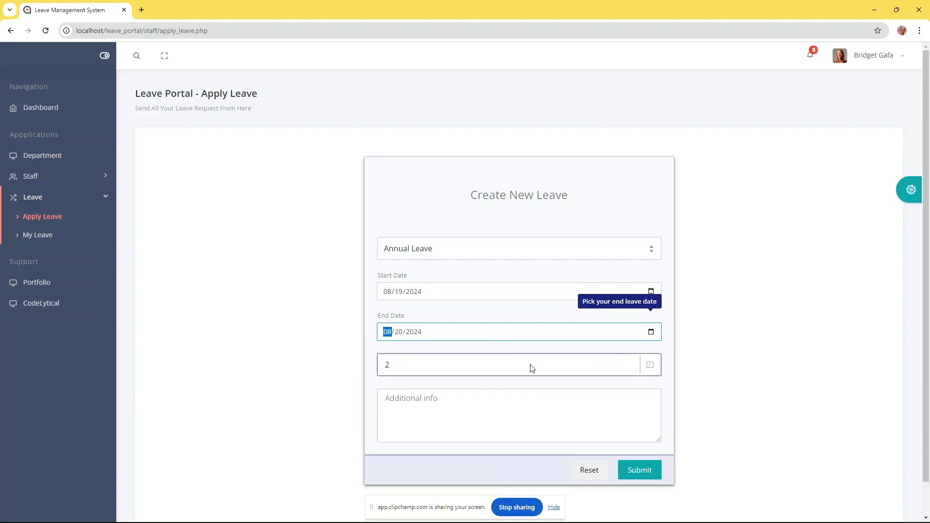
{"action": "scroll", "coordinate": [654, 389], "scroll_direction": "down", "scroll_amount": 1}
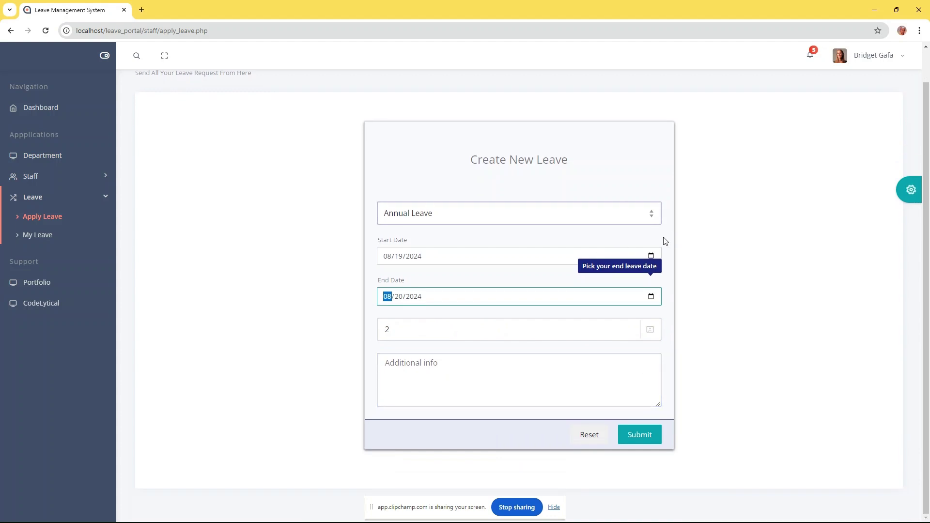
{"action": "left_click", "coordinate": [636, 346]}
{"action": "left_click", "coordinate": [637, 438]}
{"action": "left_click", "coordinate": [466, 327]}
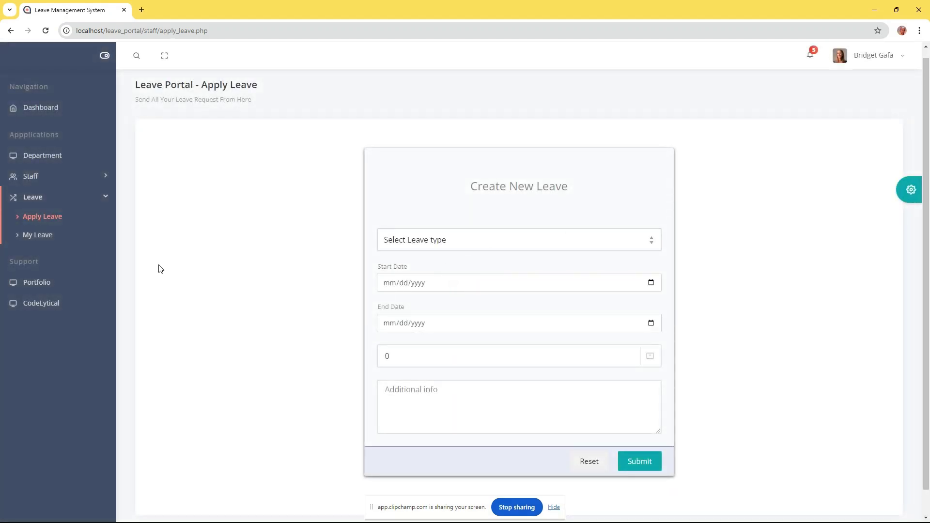
{"action": "left_click", "coordinate": [49, 235]}
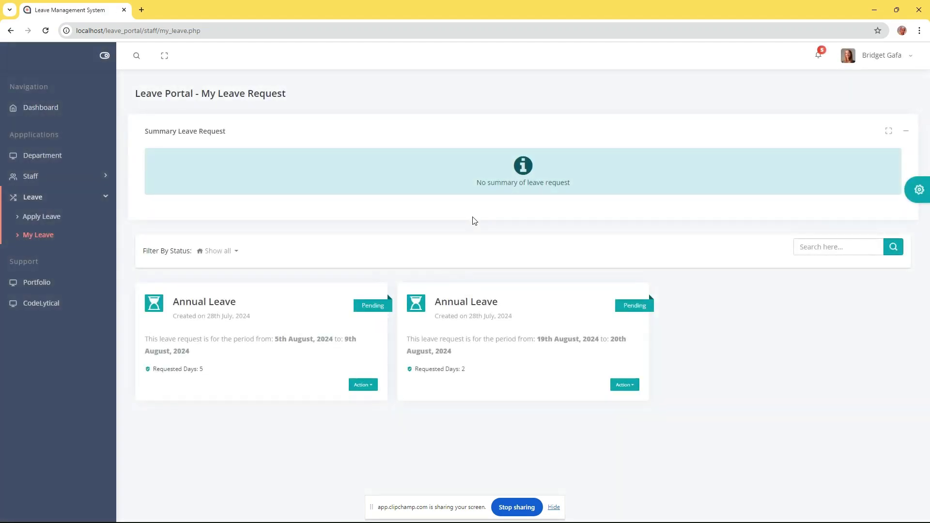
Change the 19–20 August request's status to Cancelled and confirm the update
{"action": "left_click_drag", "start_coordinate": [541, 339], "coordinate": [601, 339]}
{"action": "left_click", "coordinate": [290, 338]}
{"action": "left_click", "coordinate": [633, 384]}
{"action": "left_click", "coordinate": [632, 400]}
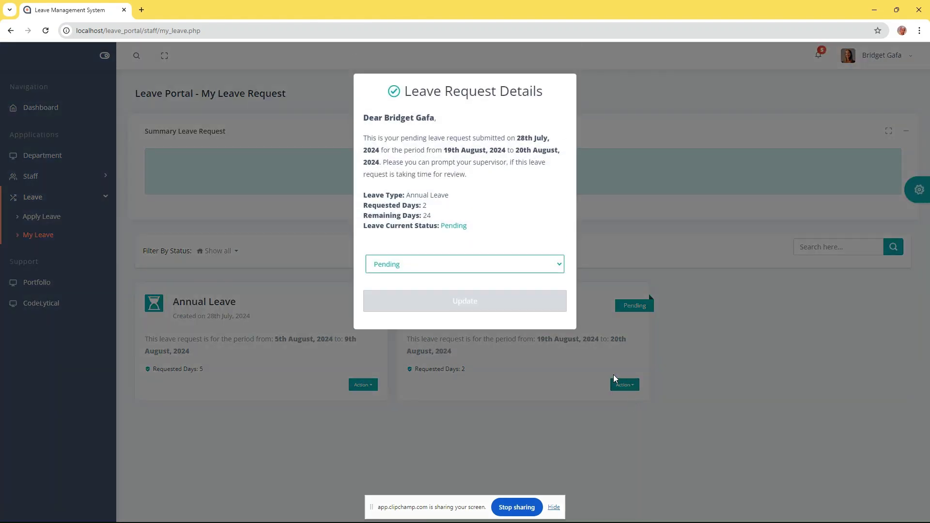
{"action": "left_click", "coordinate": [465, 264]}
{"action": "left_click", "coordinate": [405, 289]}
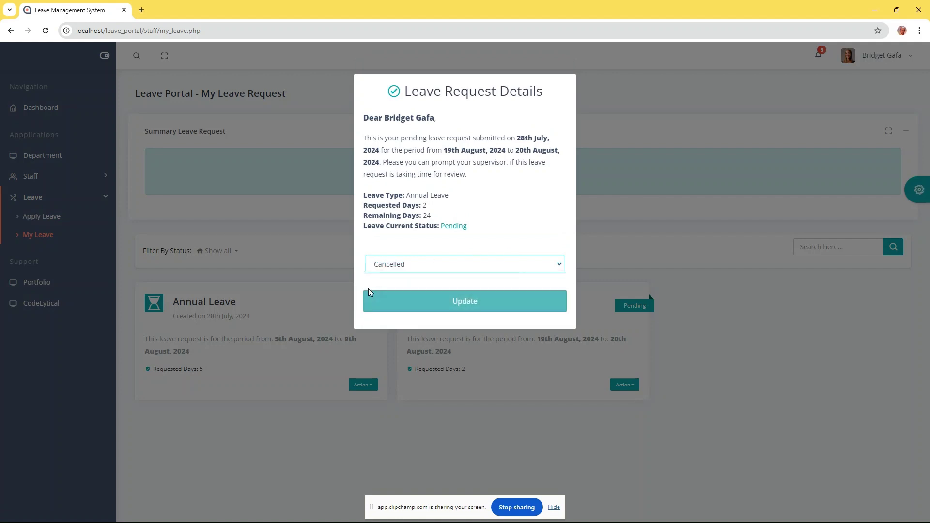
{"action": "left_click", "coordinate": [462, 302]}
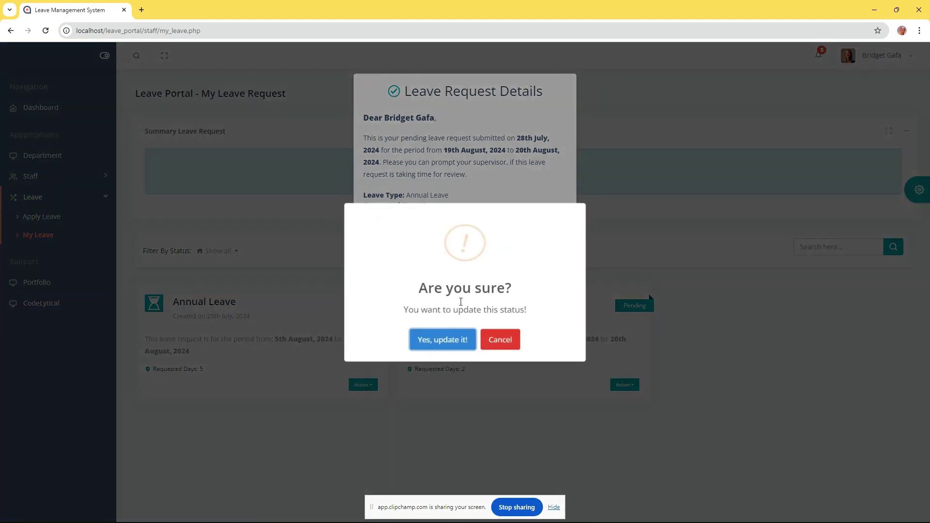
{"action": "left_click", "coordinate": [446, 340]}
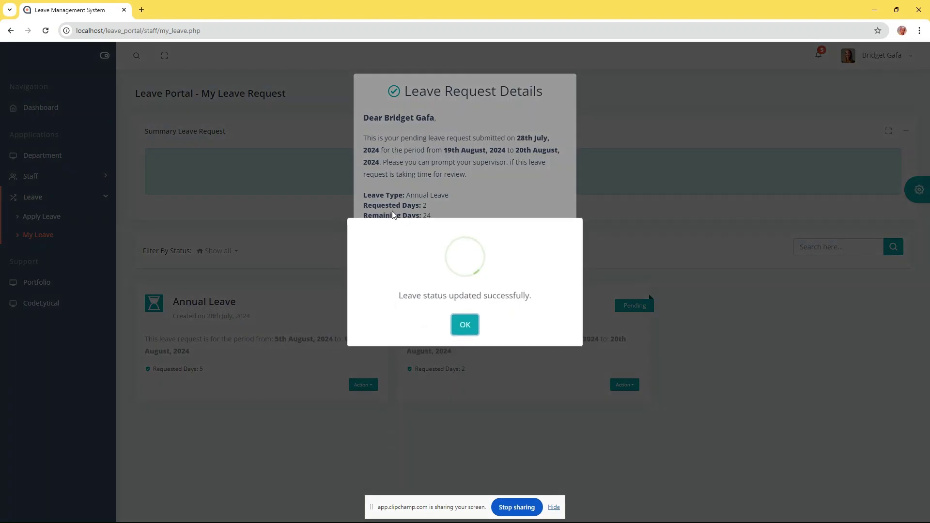
{"action": "left_click", "coordinate": [466, 325]}
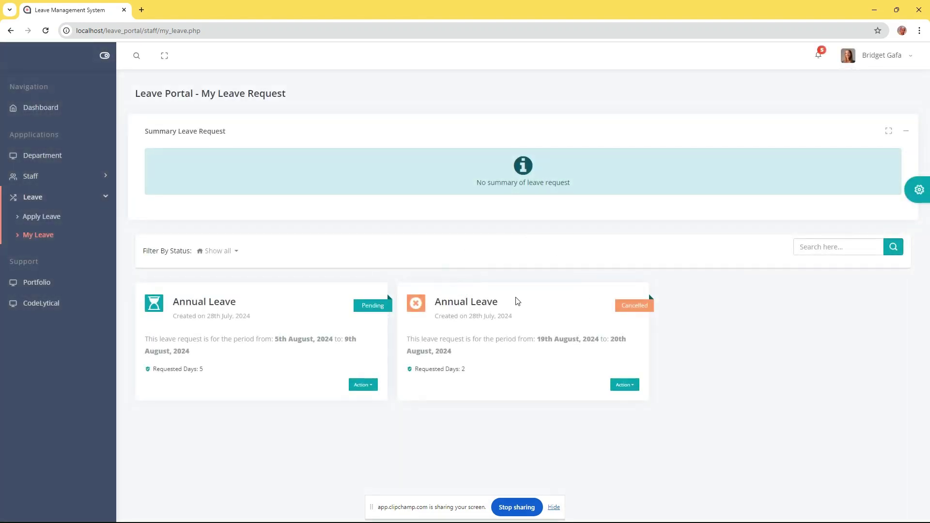
Reopen the cancelled request's details to verify them, then close the modal
{"action": "left_click", "coordinate": [605, 307]}
{"action": "left_click", "coordinate": [624, 385]}
{"action": "left_click", "coordinate": [634, 402]}
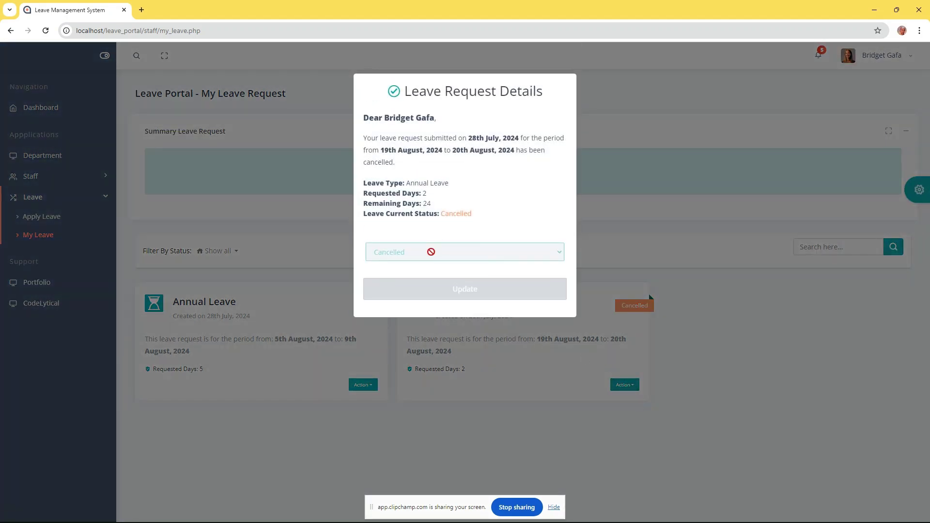
{"action": "left_click", "coordinate": [739, 296]}
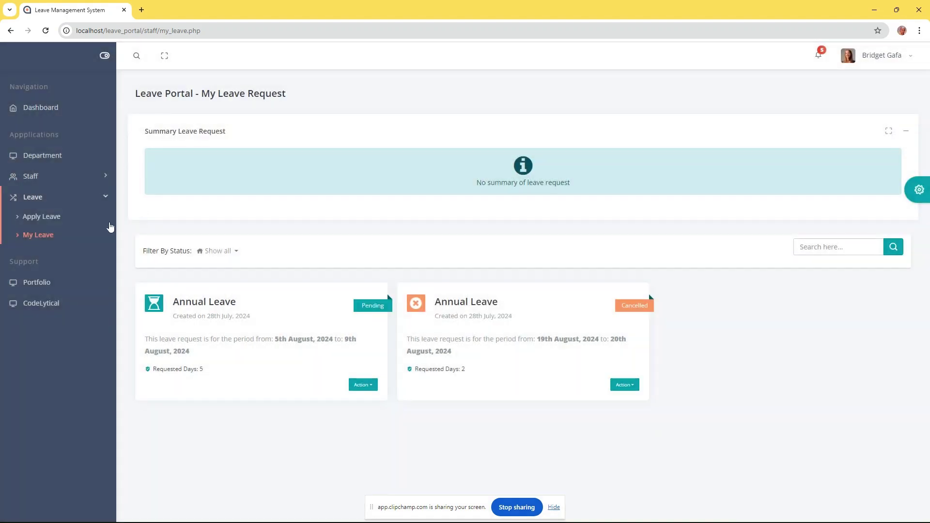
Open Departments and view the staff of the Engineering department
{"action": "left_click", "coordinate": [51, 198]}
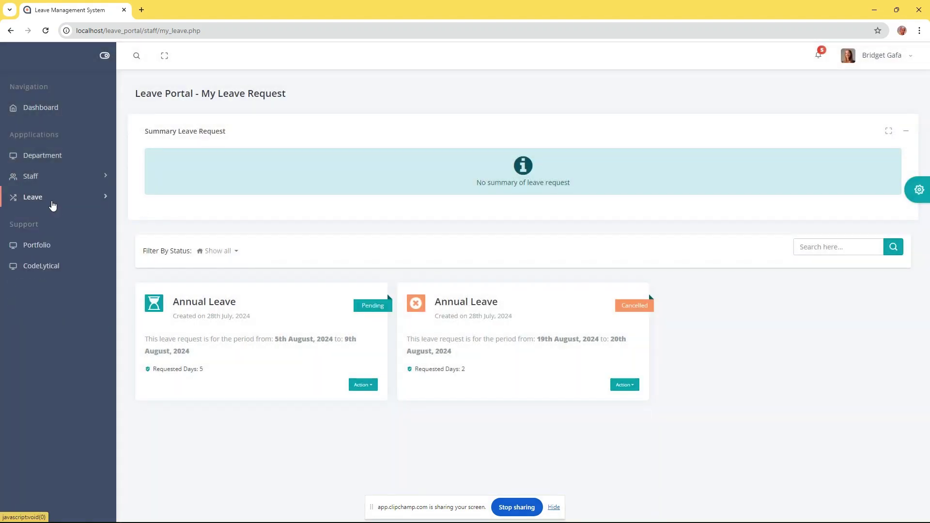
{"action": "left_click", "coordinate": [41, 178]}
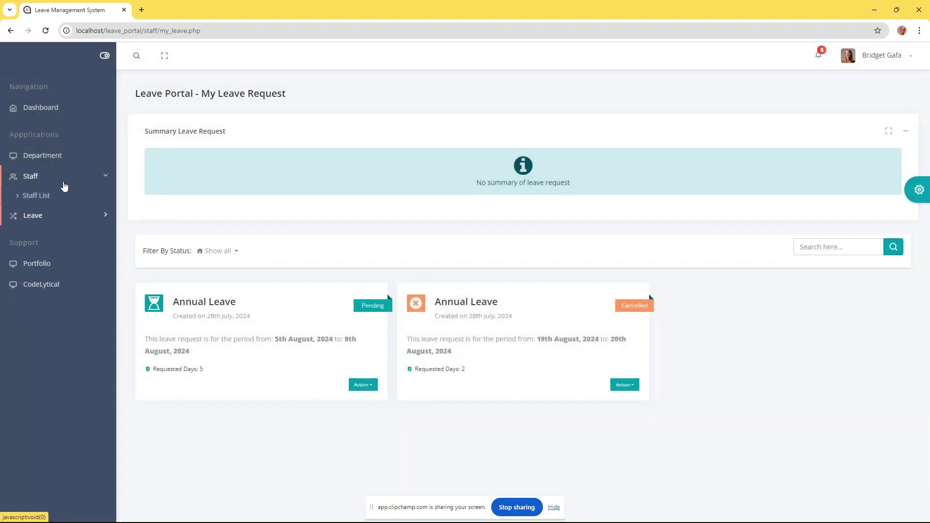
{"action": "left_click", "coordinate": [37, 178]}
{"action": "left_click", "coordinate": [48, 162]}
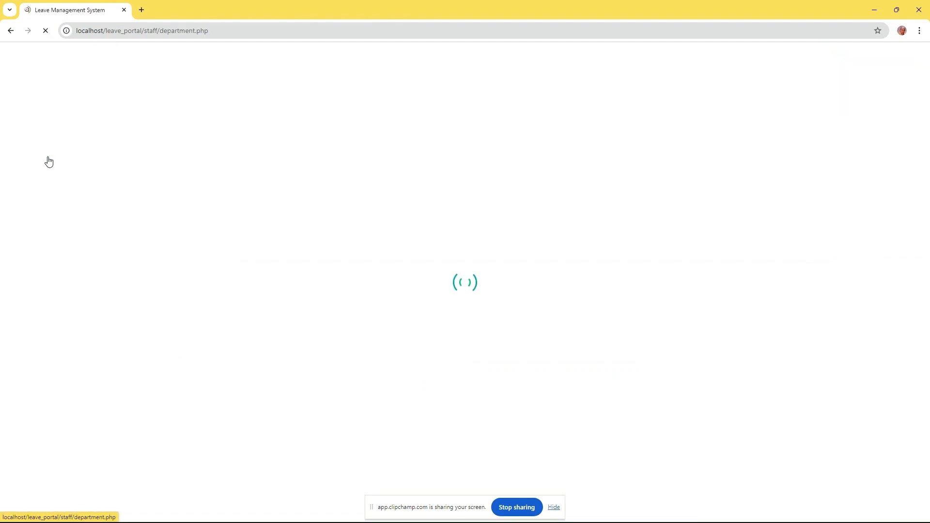
{"action": "left_click", "coordinate": [483, 130]}
{"action": "left_click", "coordinate": [481, 146]}
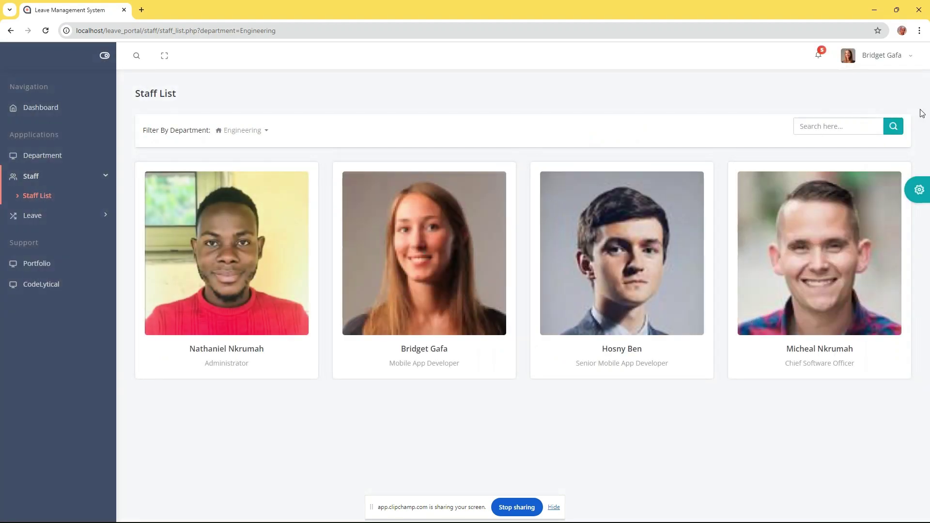
{"action": "left_click", "coordinate": [890, 57]}
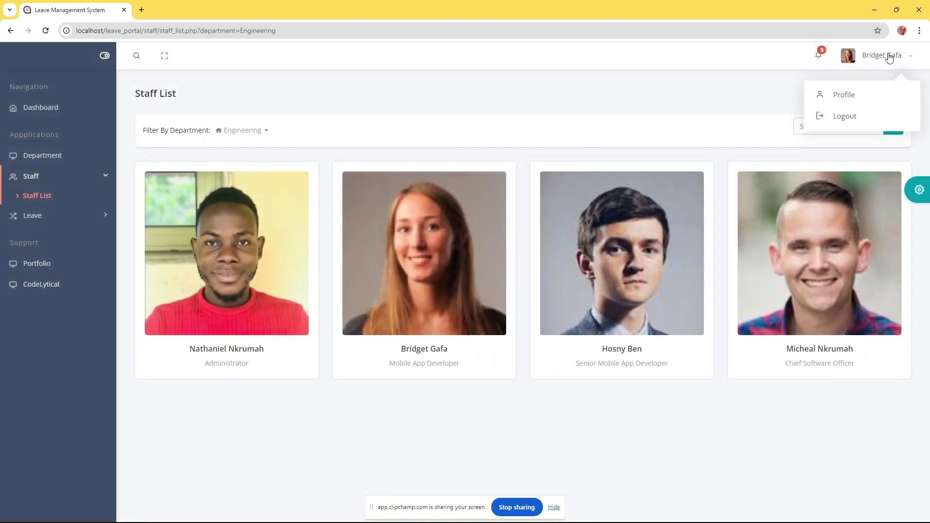
Log out and sign in with another staff member's email and password, acknowledging the reset notice
{"action": "left_click", "coordinate": [843, 120]}
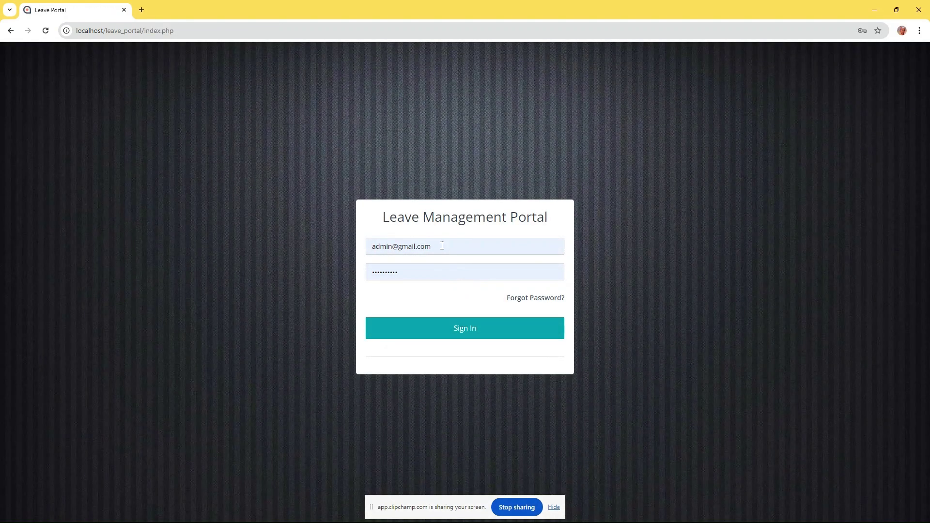
{"action": "triple_click", "coordinate": [434, 247]}
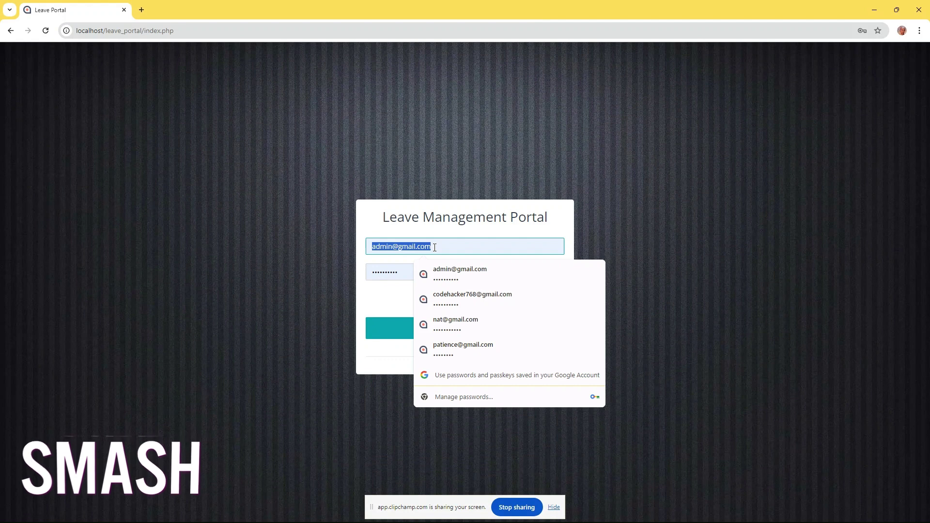
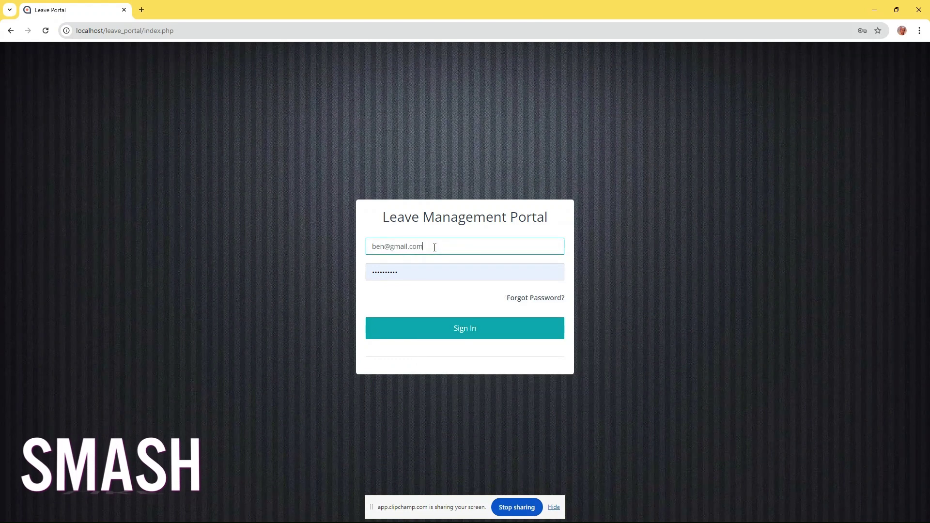
{"action": "key", "text": "Tab"}
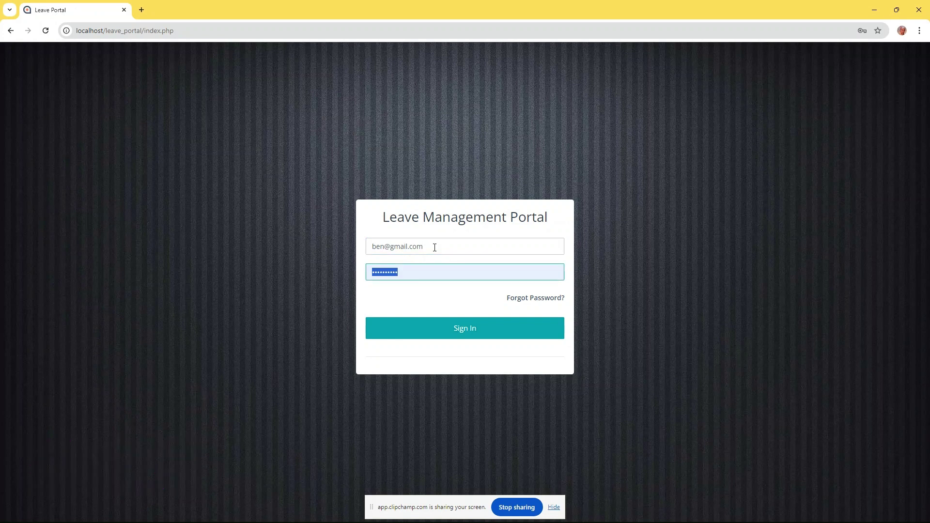
{"action": "type", "text": "b"}
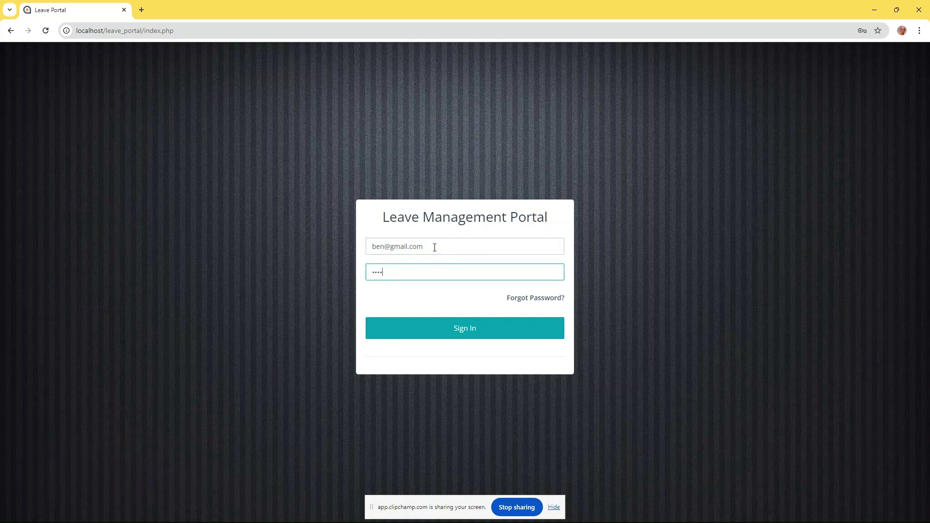
{"action": "left_click", "coordinate": [446, 328]}
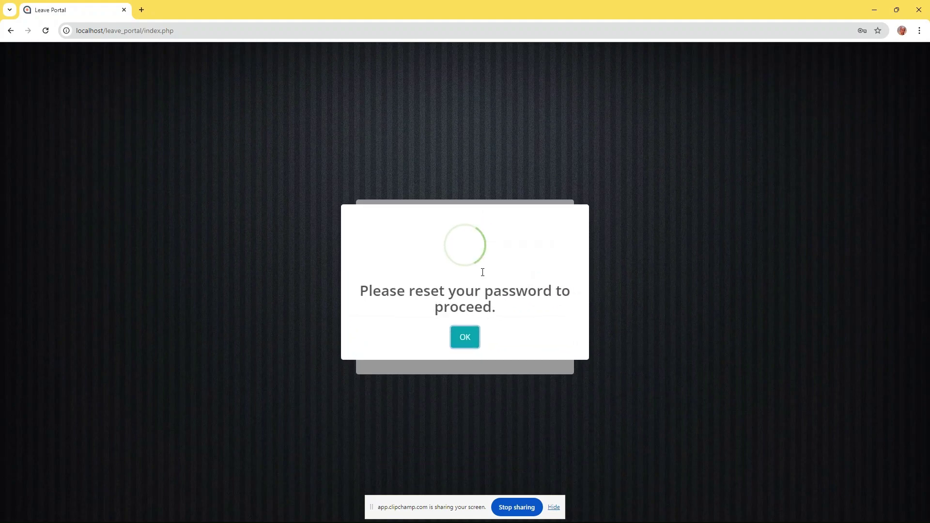
{"action": "left_click_drag", "start_coordinate": [353, 290], "coordinate": [498, 307]}
{"action": "left_click", "coordinate": [493, 326]}
{"action": "left_click", "coordinate": [476, 329]}
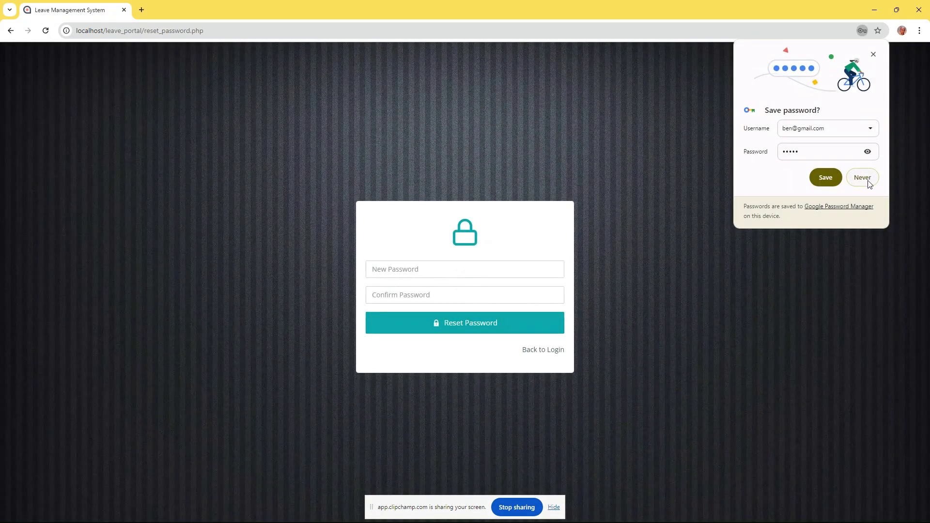
Decline Chrome's password save, then enter and confirm a new password to complete the reset
{"action": "left_click", "coordinate": [861, 176]}
{"action": "left_click", "coordinate": [428, 267]}
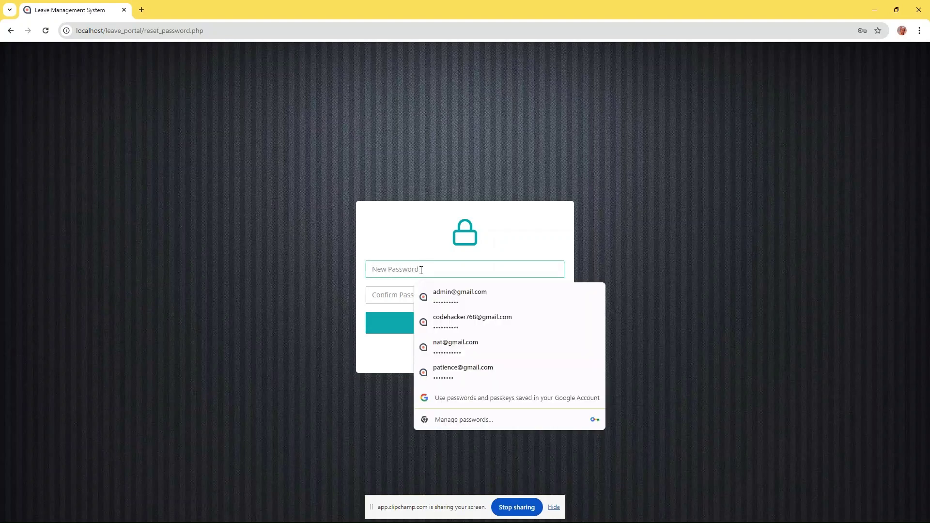
{"action": "type", "text": "p"}
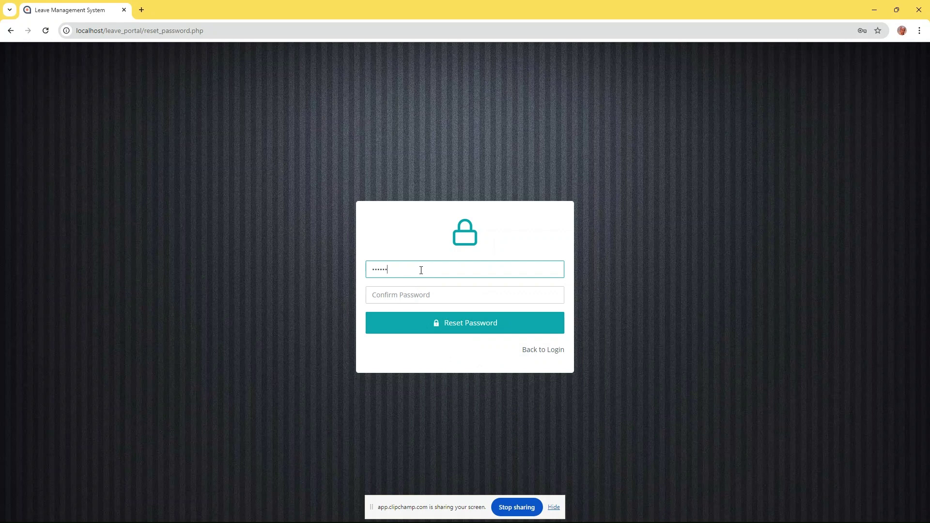
{"action": "key", "text": "Tab"}
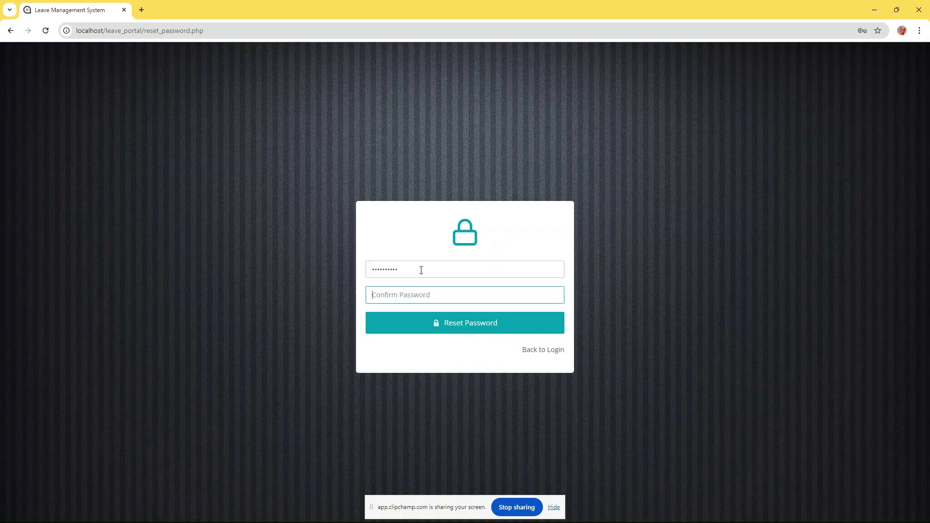
{"action": "type", "text": "p"}
{"action": "left_click", "coordinate": [451, 334]}
{"action": "left_click", "coordinate": [465, 330]}
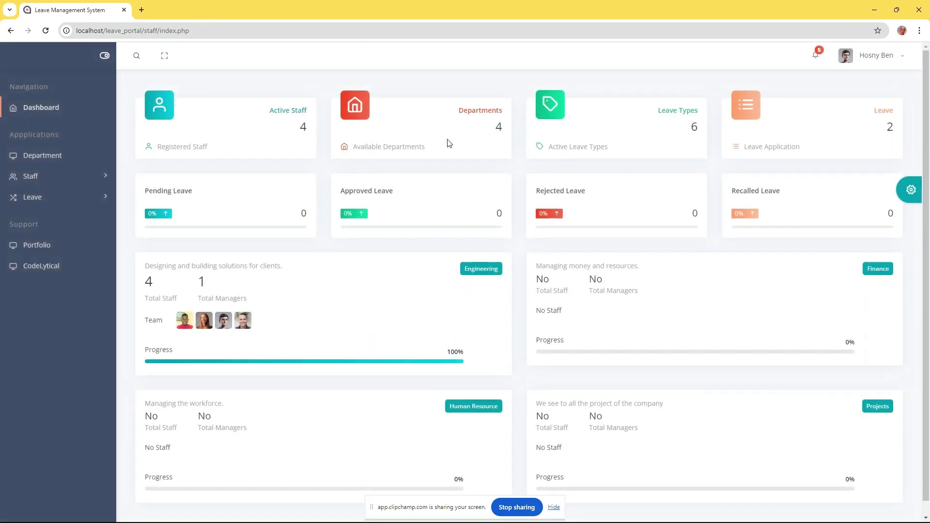
Open her Profile and highlight the job title, supervisor Yes, role Staff and department Engineering
{"action": "left_click", "coordinate": [887, 61]}
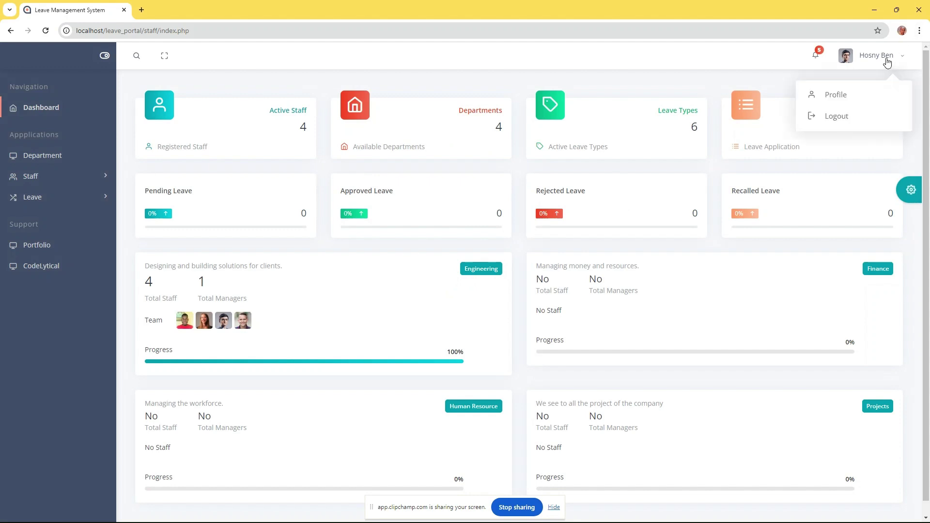
{"action": "left_click", "coordinate": [849, 98]}
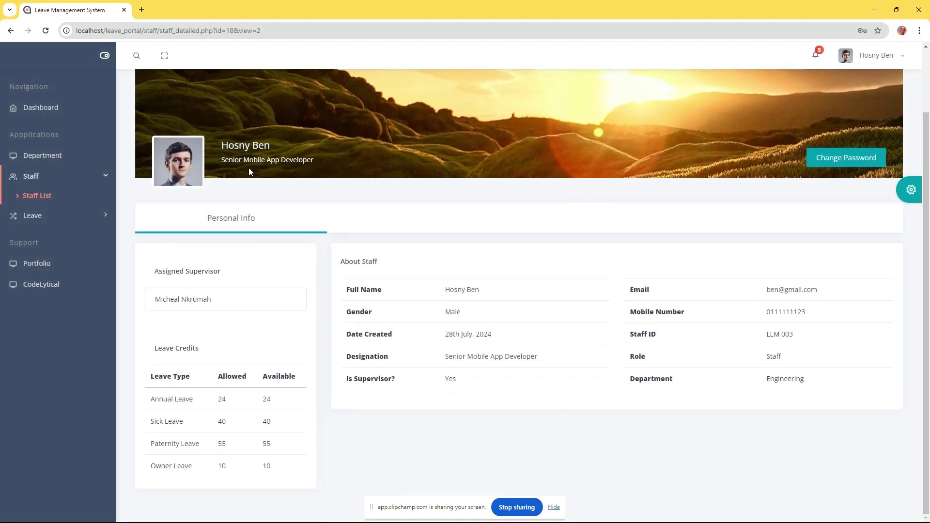
{"action": "left_click_drag", "start_coordinate": [221, 160], "coordinate": [313, 161]}
{"action": "left_click", "coordinate": [311, 165]}
{"action": "left_click_drag", "start_coordinate": [444, 382], "coordinate": [466, 376]}
{"action": "left_click", "coordinate": [474, 381]}
{"action": "left_click_drag", "start_coordinate": [784, 357], "coordinate": [814, 380]}
{"action": "left_click", "coordinate": [763, 359]}
Open her My Leave list from the Leave section of the sidebar
{"action": "left_click", "coordinate": [547, 331]}
{"action": "scroll", "coordinate": [500, 320], "scroll_direction": "up", "scroll_amount": 2}
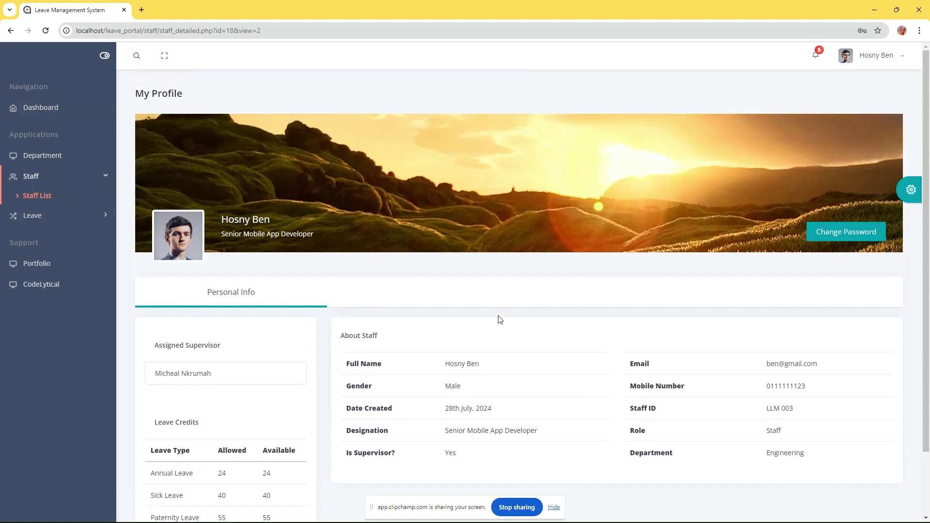
{"action": "left_click", "coordinate": [41, 215]}
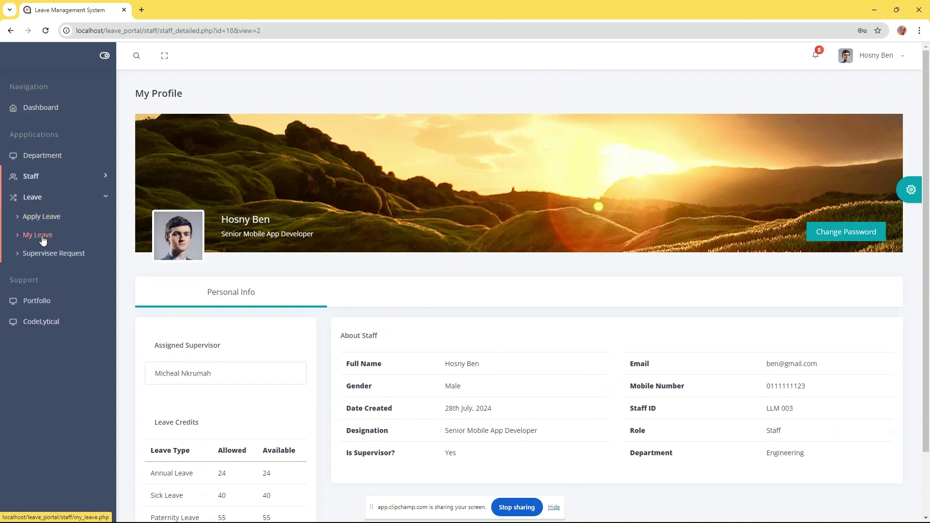
{"action": "left_click", "coordinate": [40, 236]}
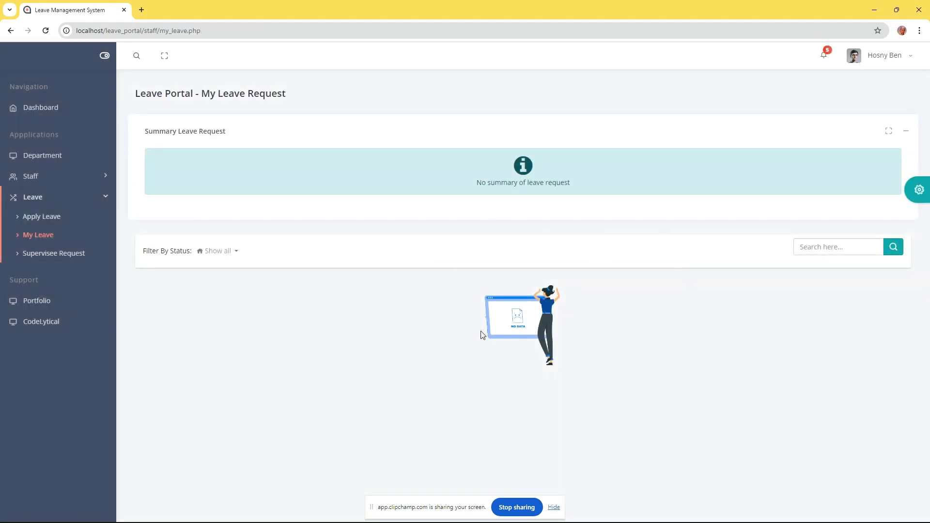
Open Supervisee Request and set Filter By Status to Show all
{"action": "left_click", "coordinate": [58, 254]}
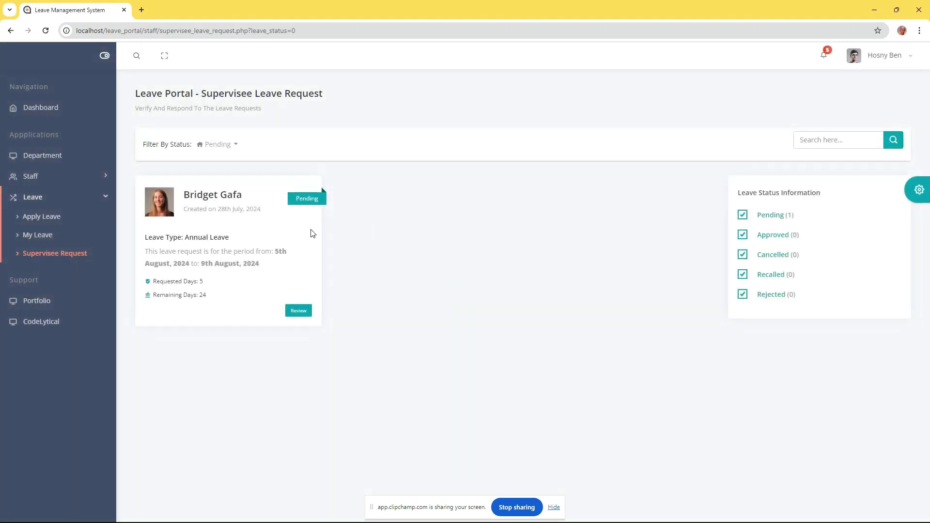
{"action": "left_click", "coordinate": [228, 146]}
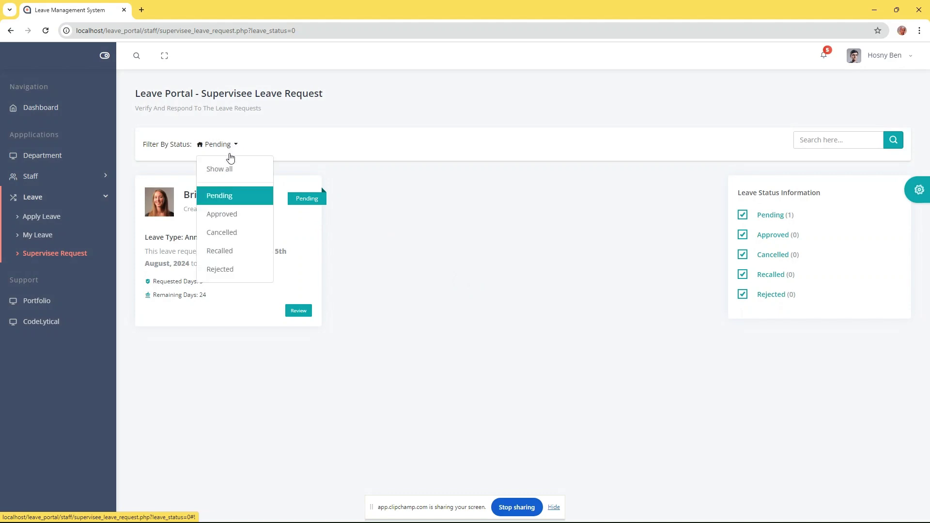
{"action": "left_click", "coordinate": [220, 170]}
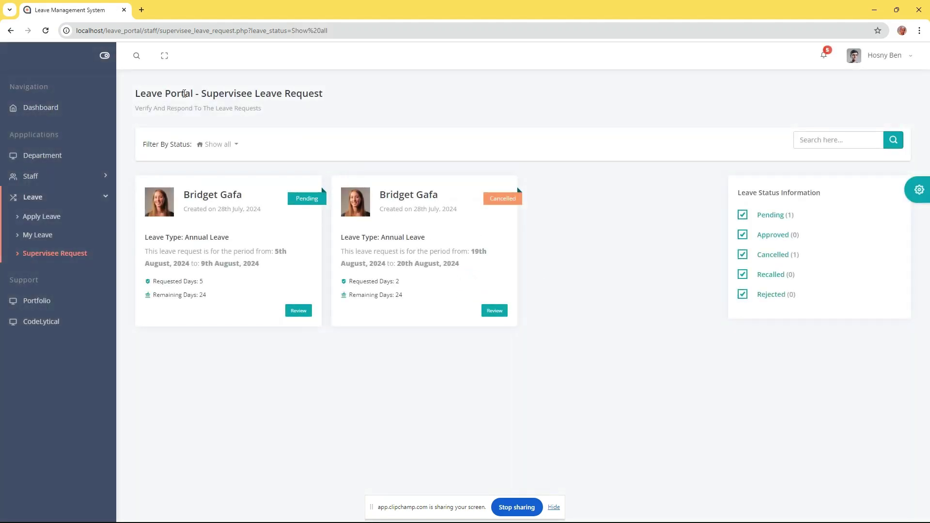
{"action": "left_click_drag", "start_coordinate": [136, 94], "coordinate": [336, 98]}
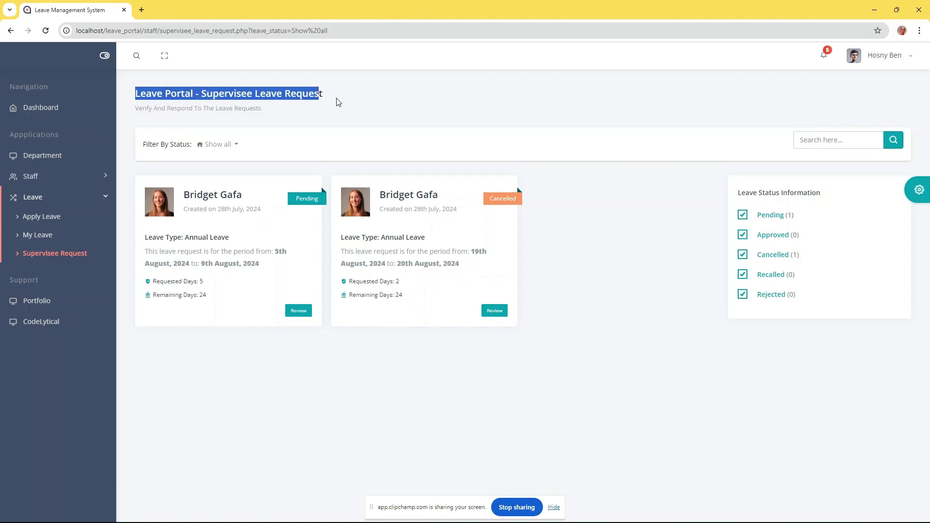
{"action": "left_click", "coordinate": [247, 90]}
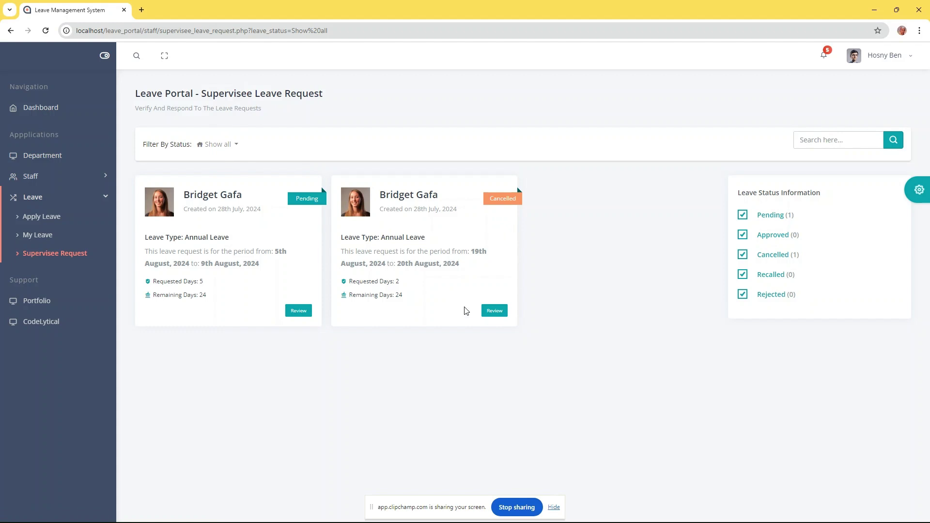
Review the cancelled 19–20 August request and close it with its status left Cancelled
{"action": "left_click", "coordinate": [495, 310]}
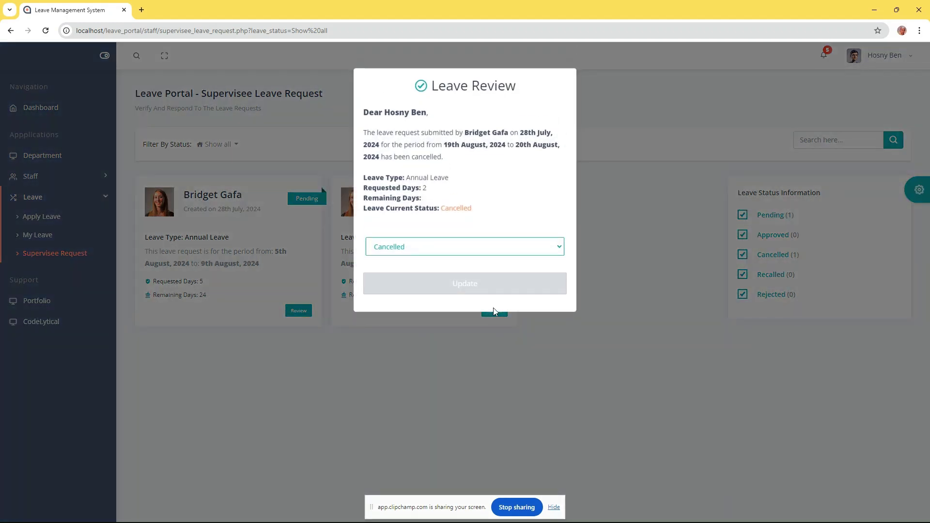
{"action": "left_click", "coordinate": [419, 253]}
{"action": "left_click", "coordinate": [406, 275]}
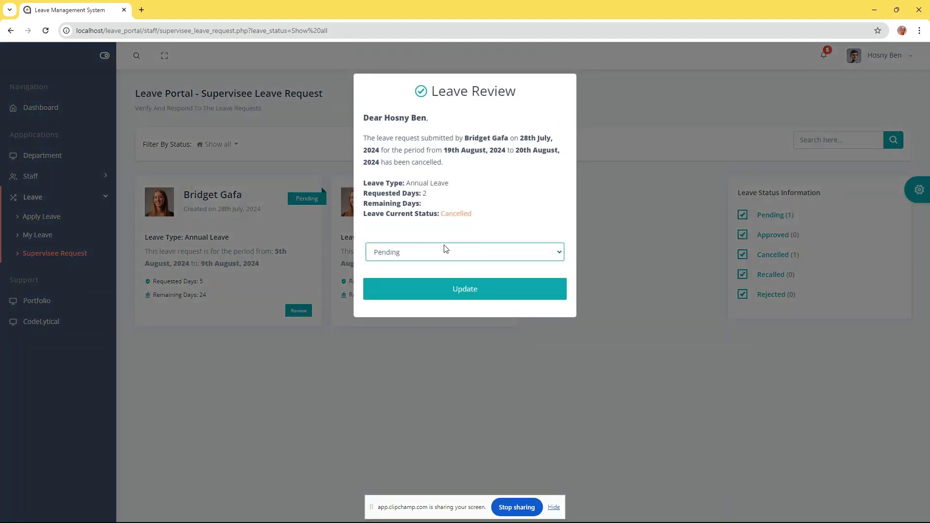
{"action": "left_click", "coordinate": [421, 259]}
{"action": "left_click", "coordinate": [400, 264]}
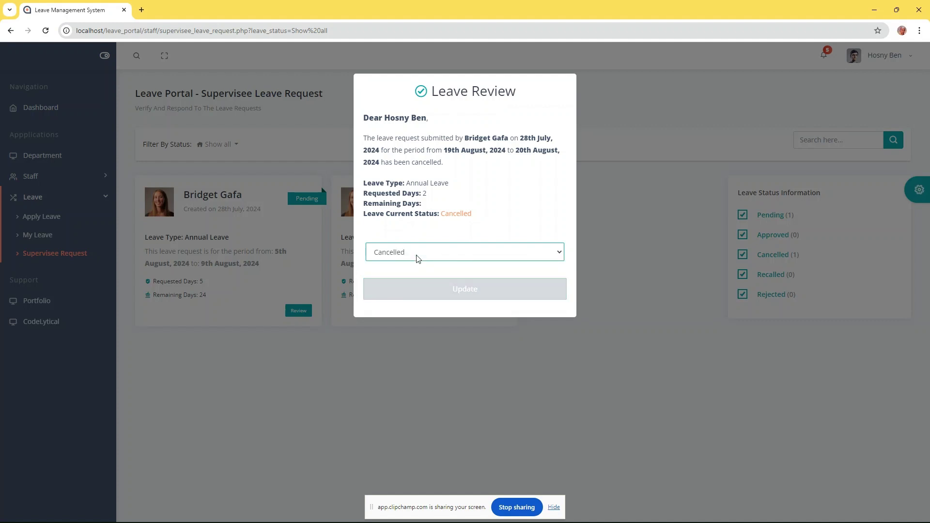
{"action": "left_click", "coordinate": [606, 232]}
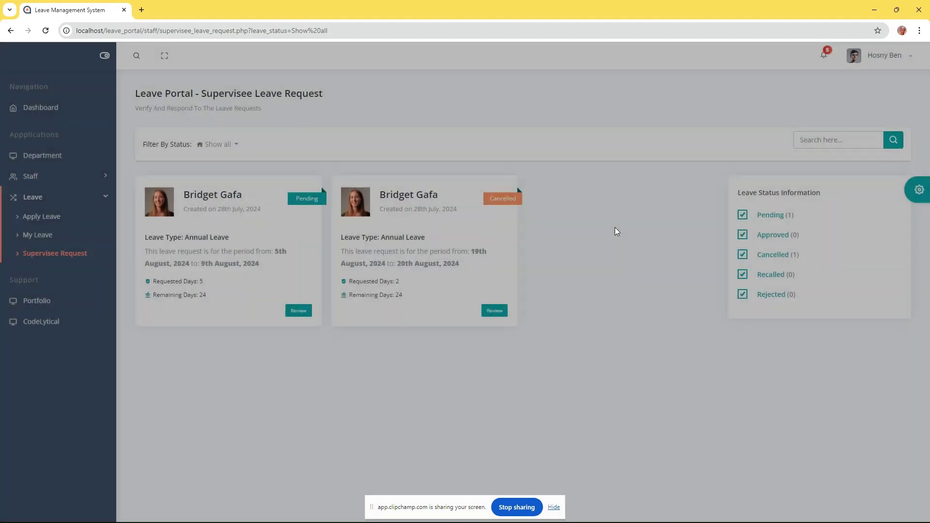
Set the pending 5–9 August 2024 annual leave request to Approved and confirm the update
{"action": "left_click", "coordinate": [299, 307]}
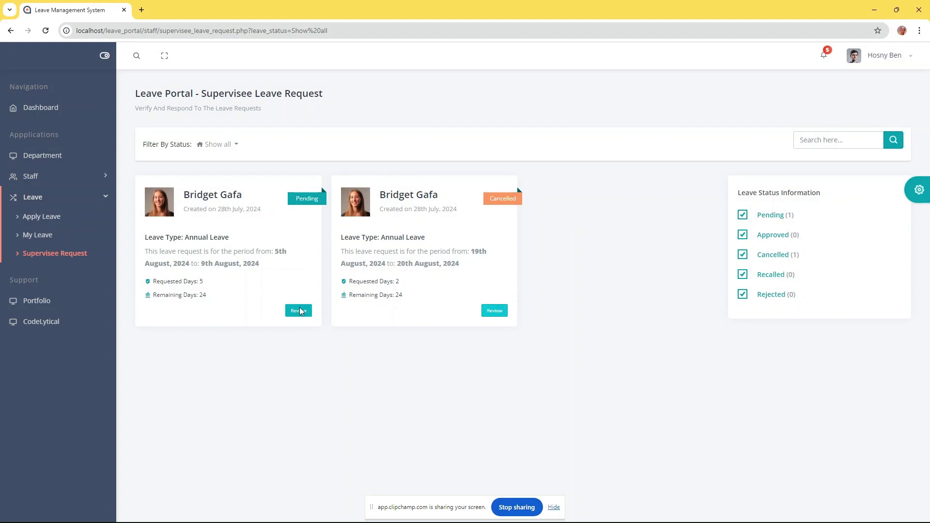
{"action": "left_click", "coordinate": [436, 264]}
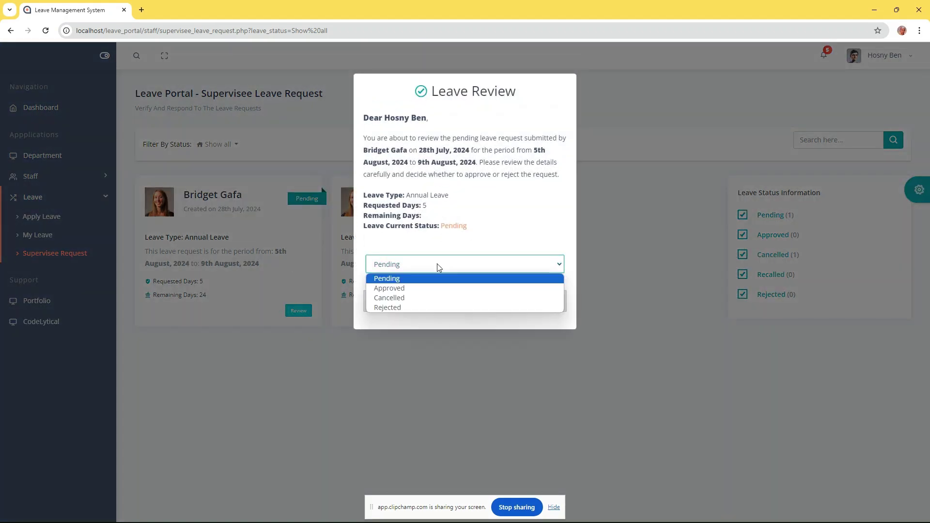
{"action": "left_click", "coordinate": [398, 288]}
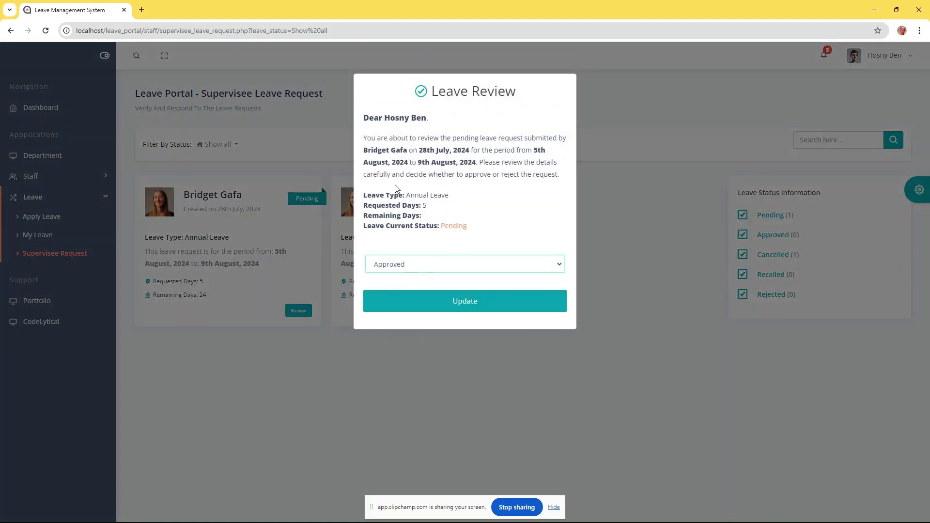
{"action": "left_click", "coordinate": [470, 303]}
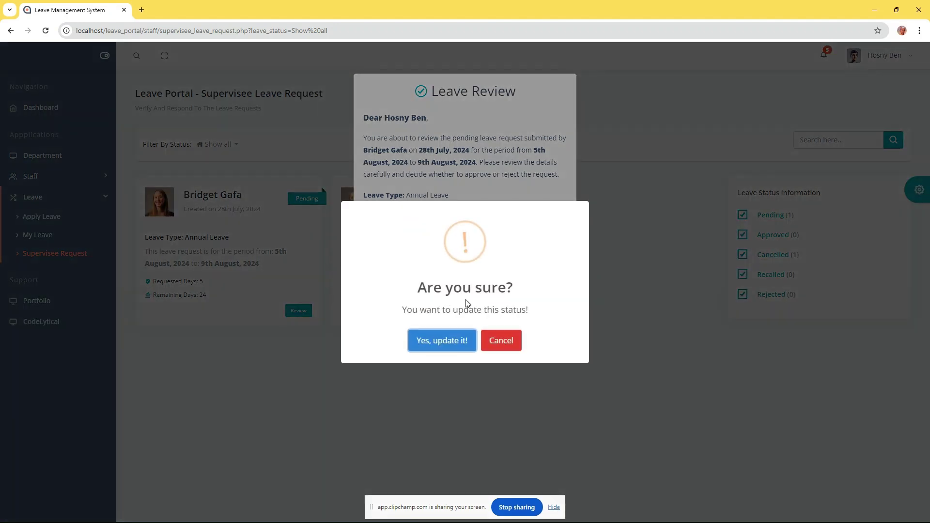
{"action": "left_click", "coordinate": [440, 341]}
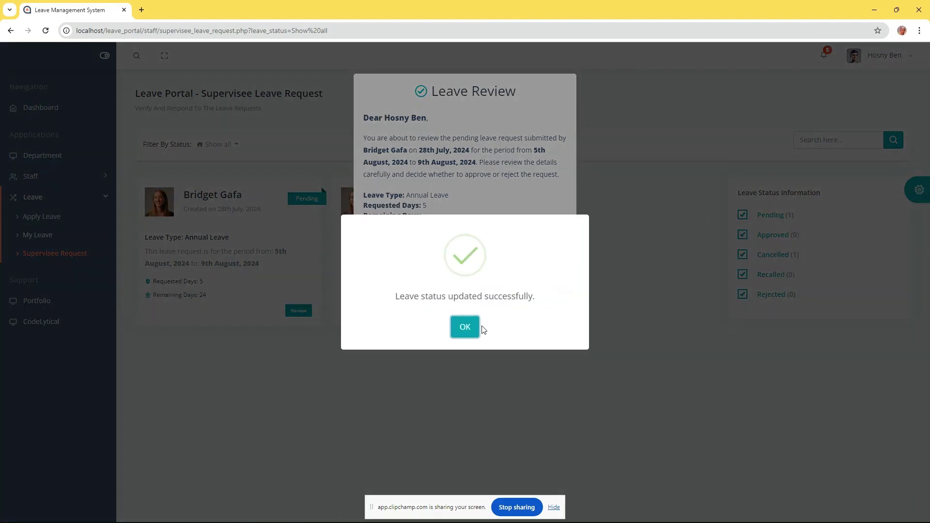
{"action": "left_click", "coordinate": [466, 326]}
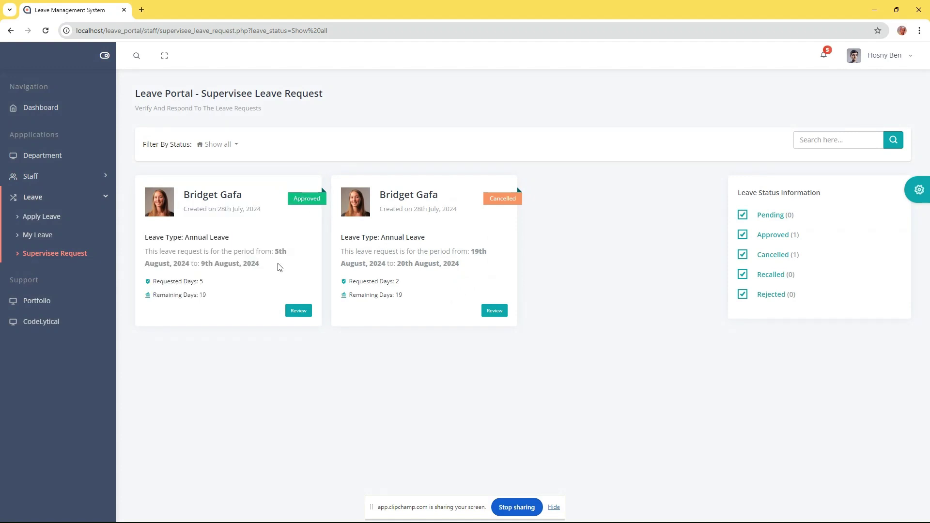
Reopen the approved request's review, leave the status as Approved, and close without saving
{"action": "left_click", "coordinate": [298, 310]}
{"action": "left_click", "coordinate": [428, 265]}
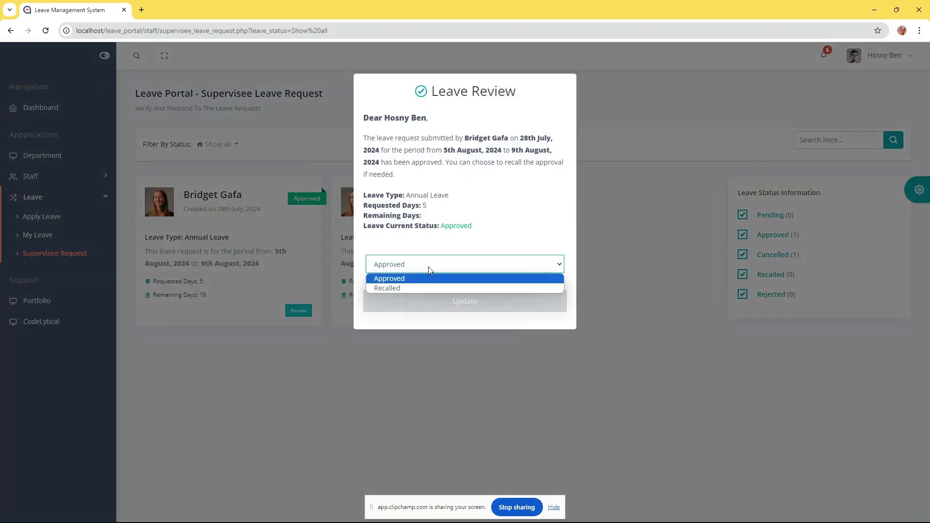
{"action": "left_click", "coordinate": [410, 287]}
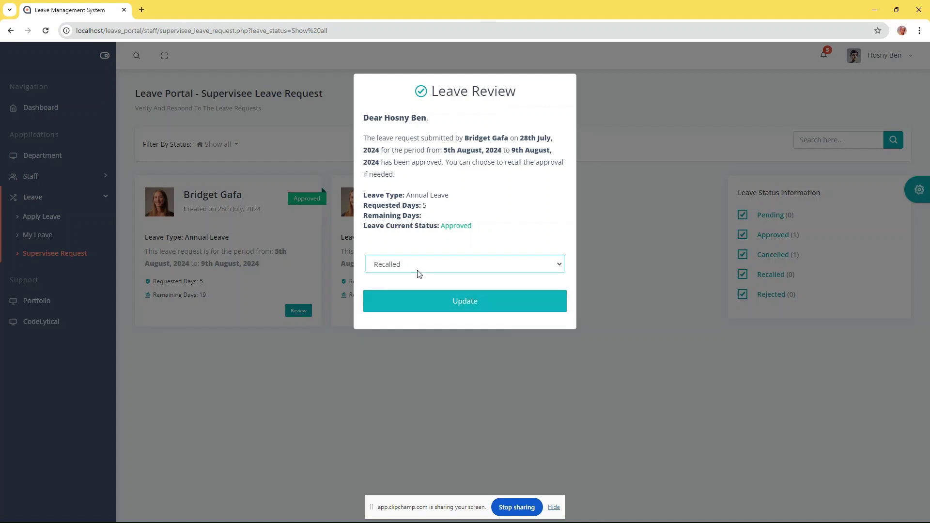
{"action": "left_click", "coordinate": [416, 265]}
{"action": "left_click", "coordinate": [400, 279]}
{"action": "left_click", "coordinate": [632, 227]}
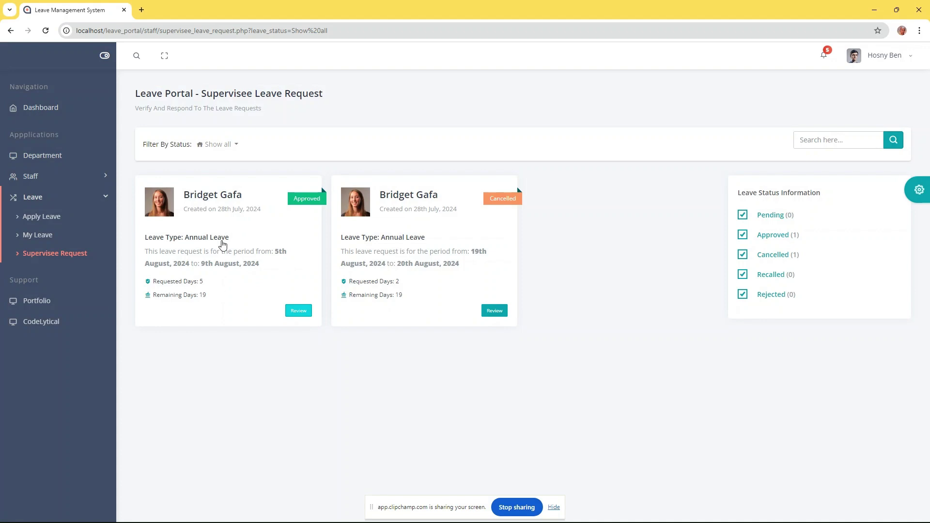
Start a new Annual Leave request with start date 12 August 2024
{"action": "left_click", "coordinate": [45, 236]}
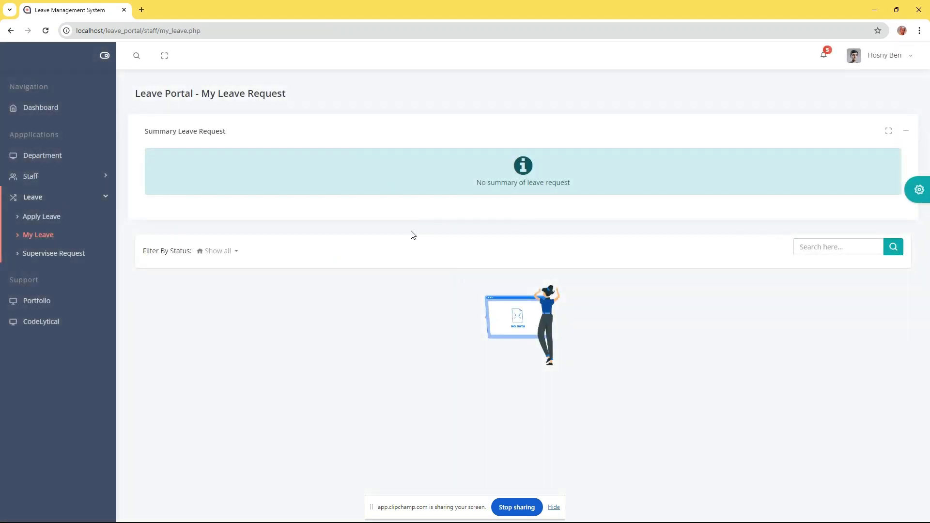
{"action": "left_click", "coordinate": [40, 217]}
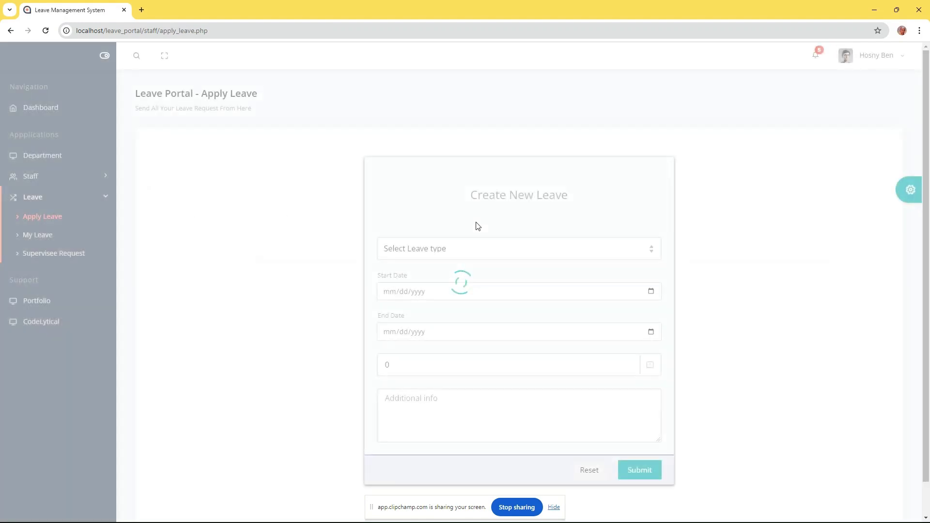
{"action": "scroll", "coordinate": [271, 256], "scroll_direction": "down", "scroll_amount": 1}
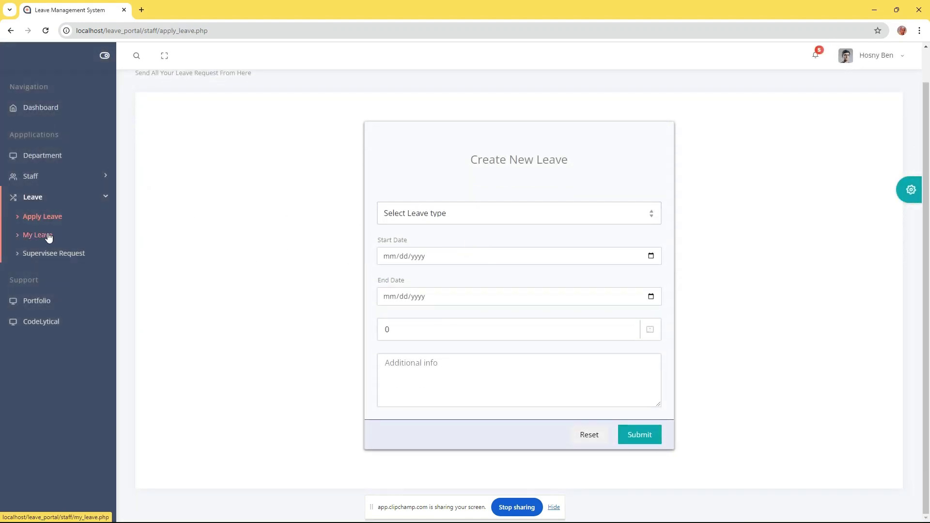
{"action": "left_click", "coordinate": [526, 219]}
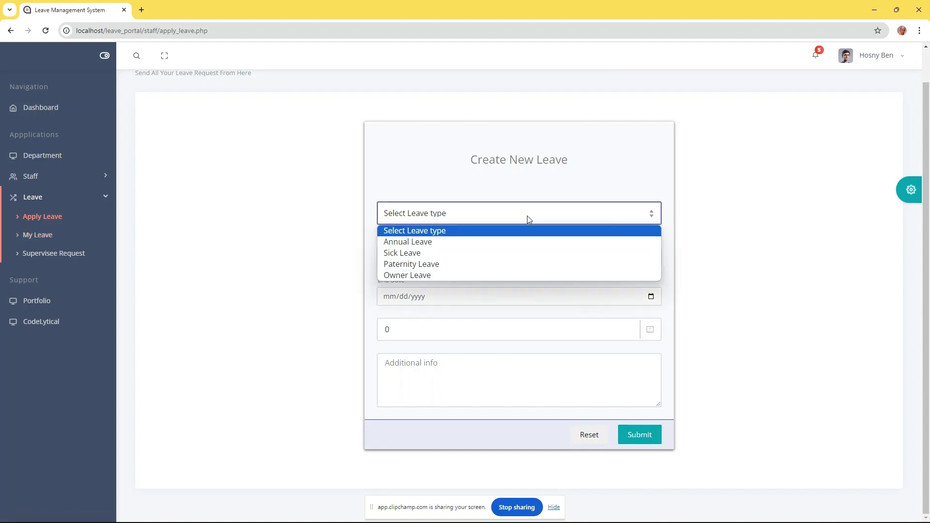
{"action": "left_click", "coordinate": [426, 243]}
{"action": "left_click", "coordinate": [648, 258]}
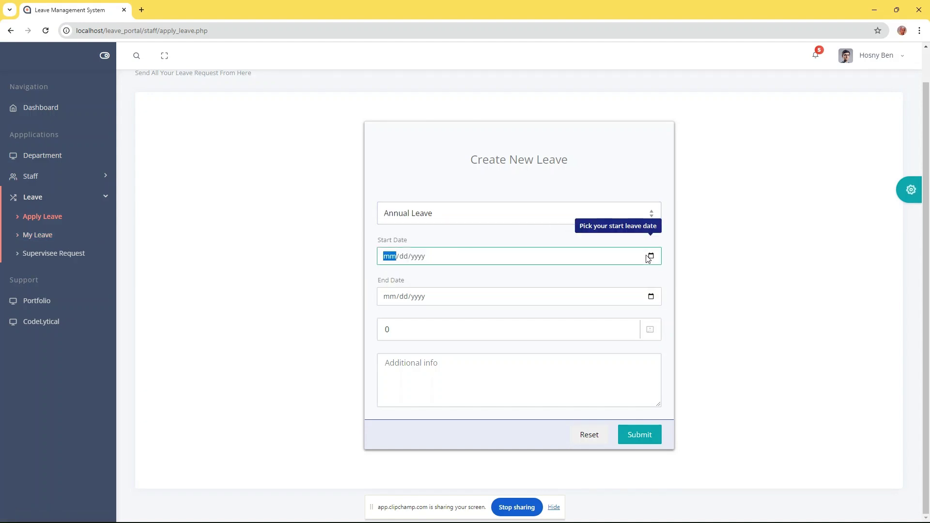
{"action": "left_click", "coordinate": [657, 260]}
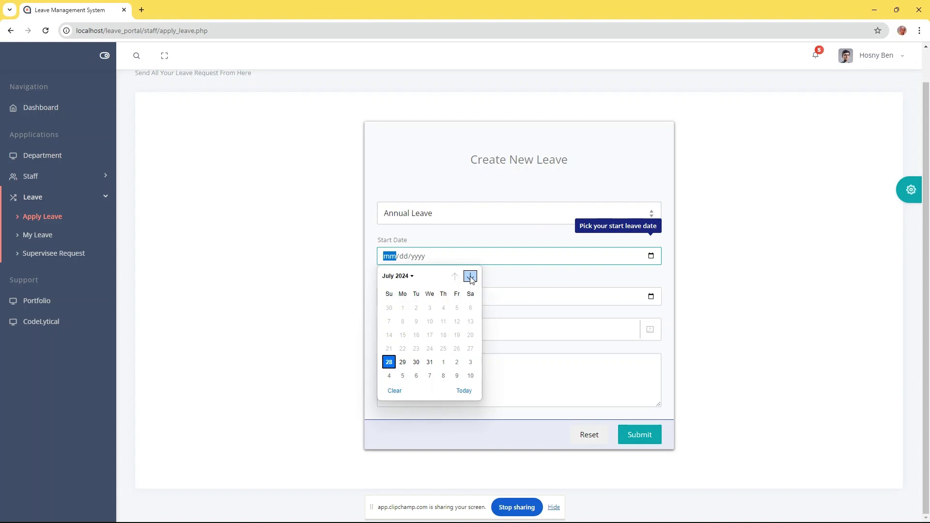
{"action": "left_click", "coordinate": [470, 277]}
{"action": "left_click", "coordinate": [402, 335]}
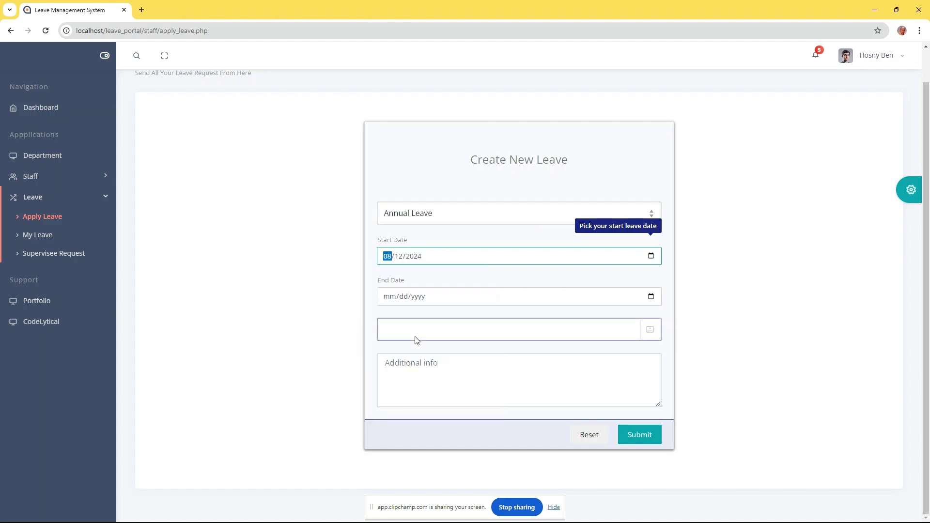
Set the end date to 14 August 2024, submit, and check it under My Leave
{"action": "left_click", "coordinate": [650, 297]}
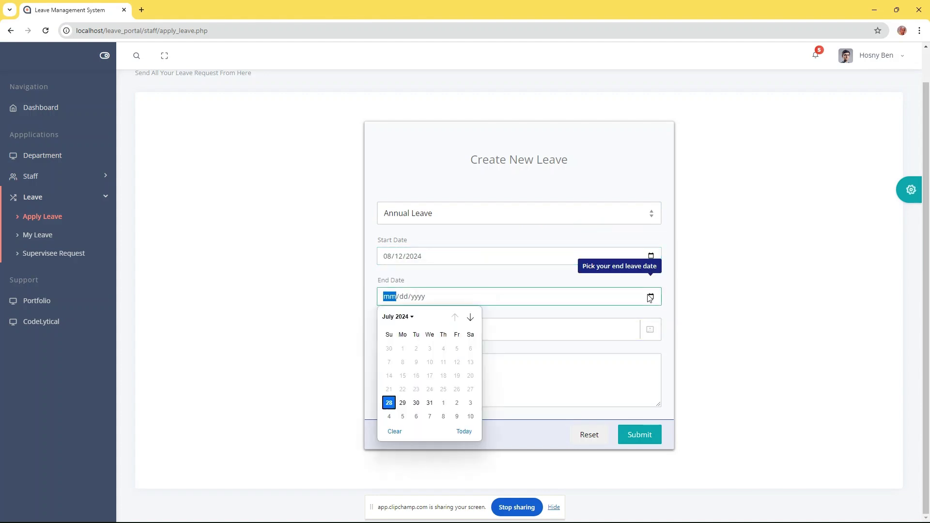
{"action": "left_click", "coordinate": [470, 317]}
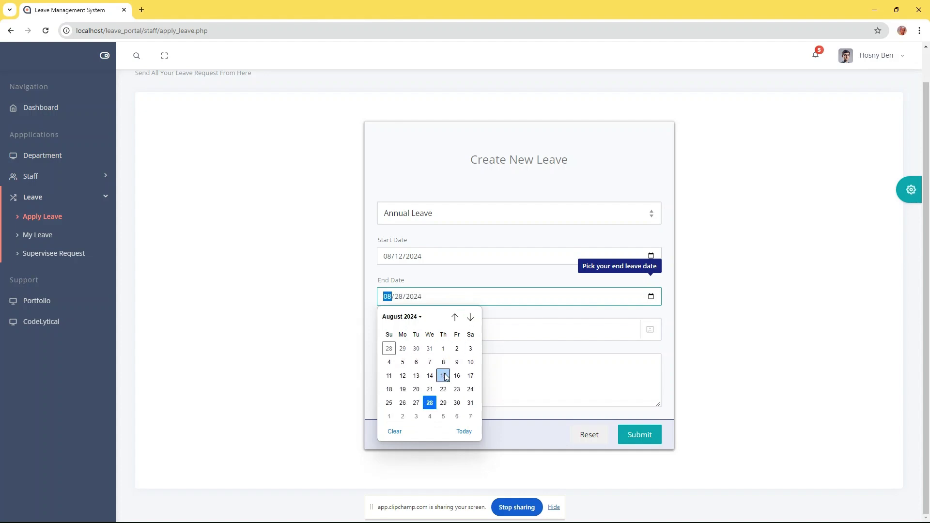
{"action": "left_click", "coordinate": [429, 376]}
{"action": "left_click", "coordinate": [640, 433]}
{"action": "left_click", "coordinate": [467, 327]}
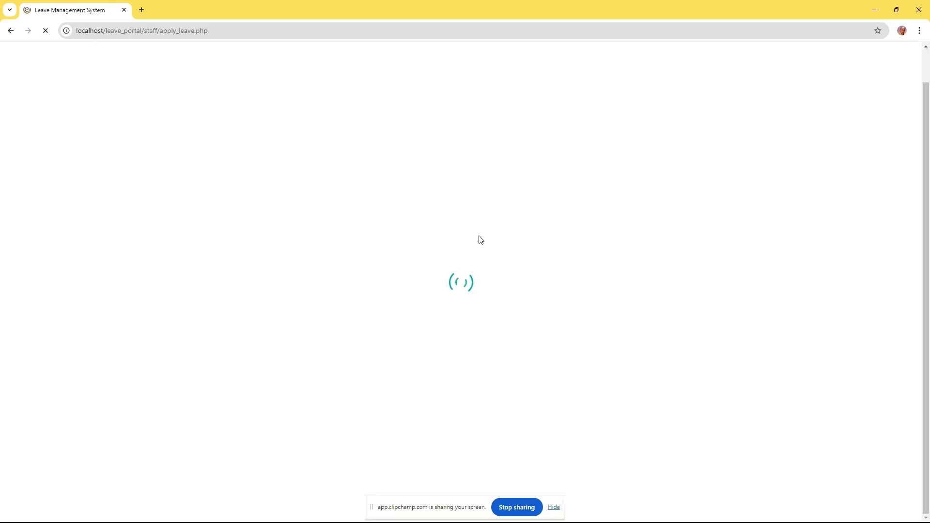
{"action": "scroll", "coordinate": [462, 247], "scroll_direction": "down", "scroll_amount": 1}
{"action": "left_click", "coordinate": [39, 236]}
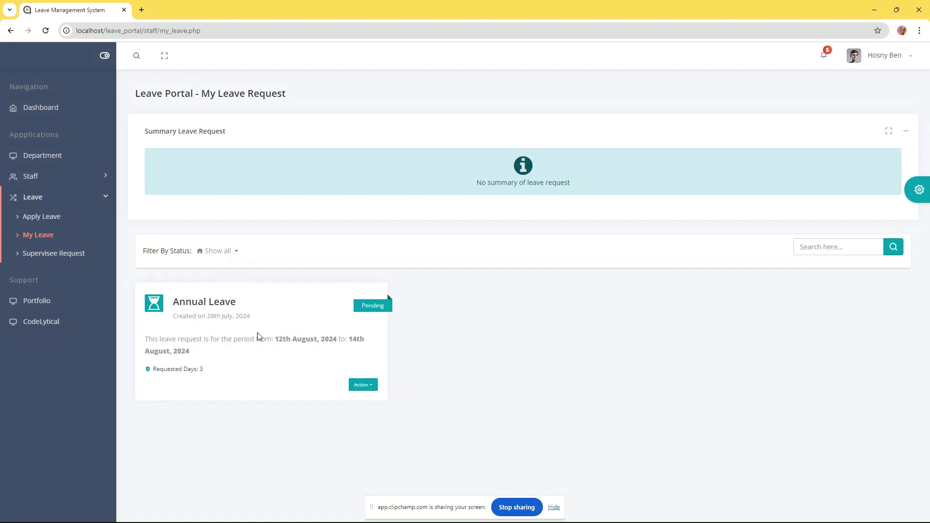
List supervisee leave requests with the status filter set to Show all
{"action": "left_click", "coordinate": [57, 255]}
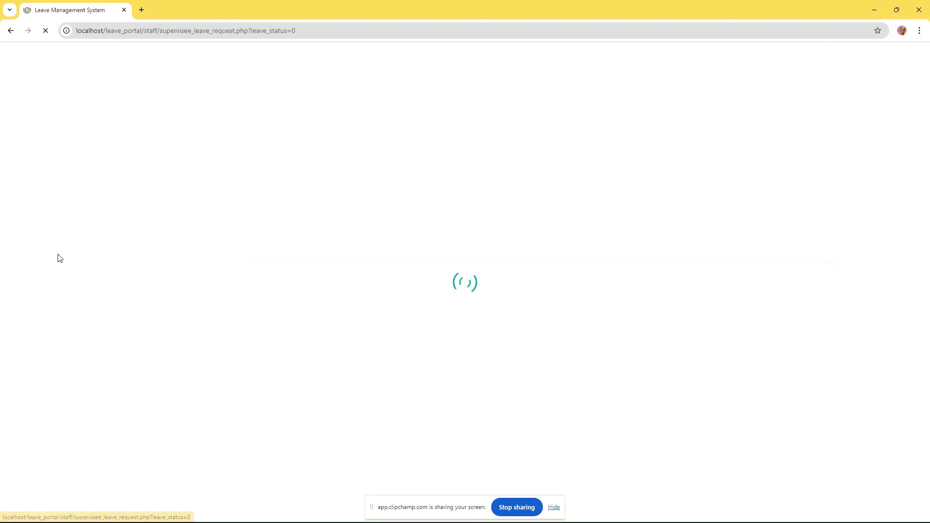
{"action": "left_click", "coordinate": [222, 144]}
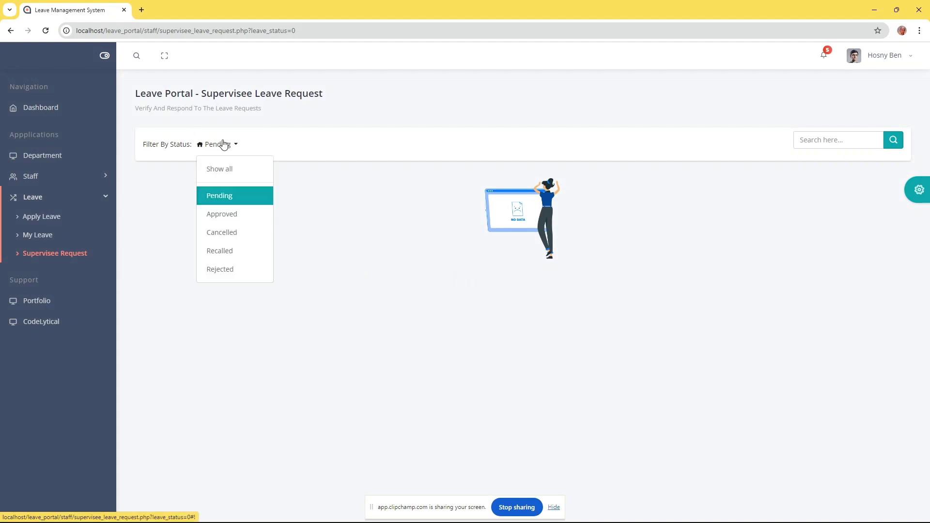
{"action": "left_click", "coordinate": [223, 170]}
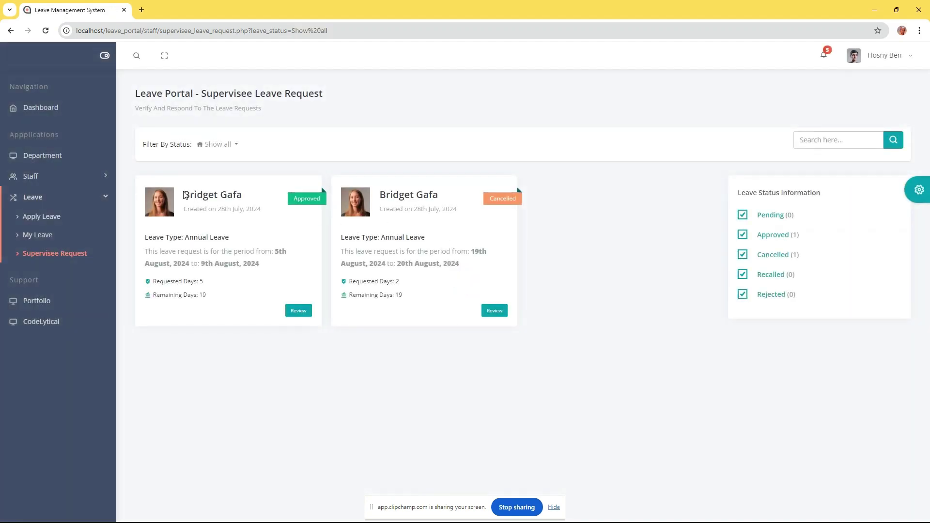
{"action": "left_click_drag", "start_coordinate": [185, 195], "coordinate": [235, 195]}
{"action": "mouse_move", "coordinate": [381, 194]}
{"action": "left_mouse_down"}
{"action": "mouse_move", "coordinate": [445, 199]}
{"action": "mouse_move", "coordinate": [379, 199]}
{"action": "left_mouse_up"}
{"action": "left_click", "coordinate": [394, 200]}
Return to My Leave requests and open the account dropdown at top right
{"action": "left_click", "coordinate": [42, 237]}
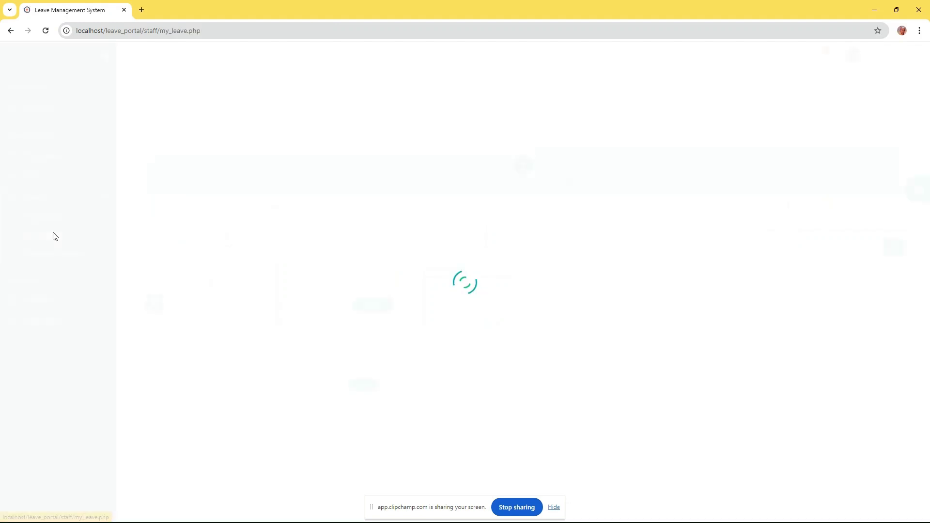
{"action": "left_click_drag", "start_coordinate": [173, 304], "coordinate": [197, 301]}
{"action": "left_click", "coordinate": [279, 324]}
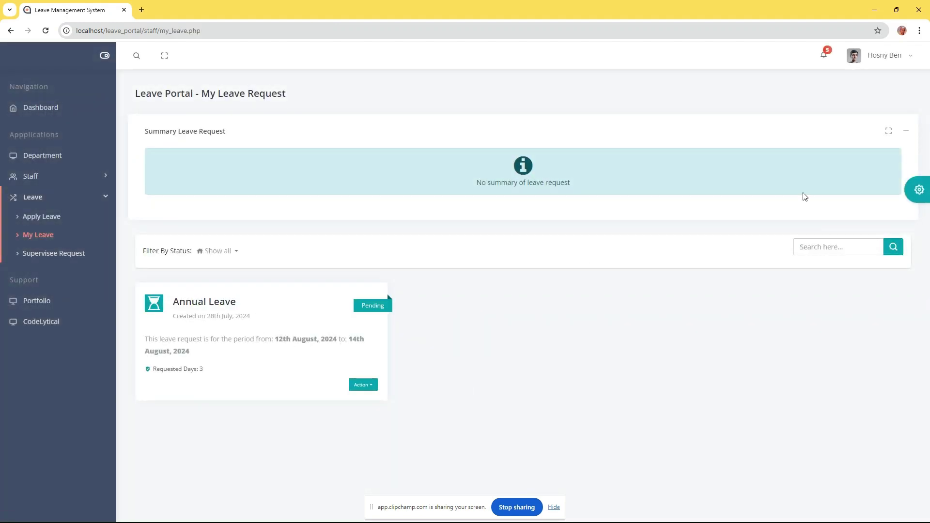
{"action": "left_click", "coordinate": [886, 56]}
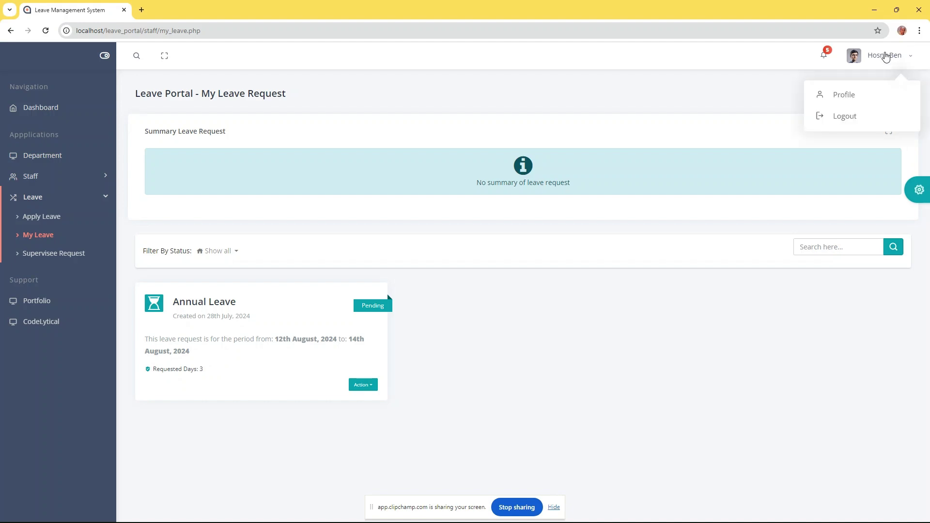
Log out and try signing in with the staff email and a new password, which fails
{"action": "left_click", "coordinate": [851, 116]}
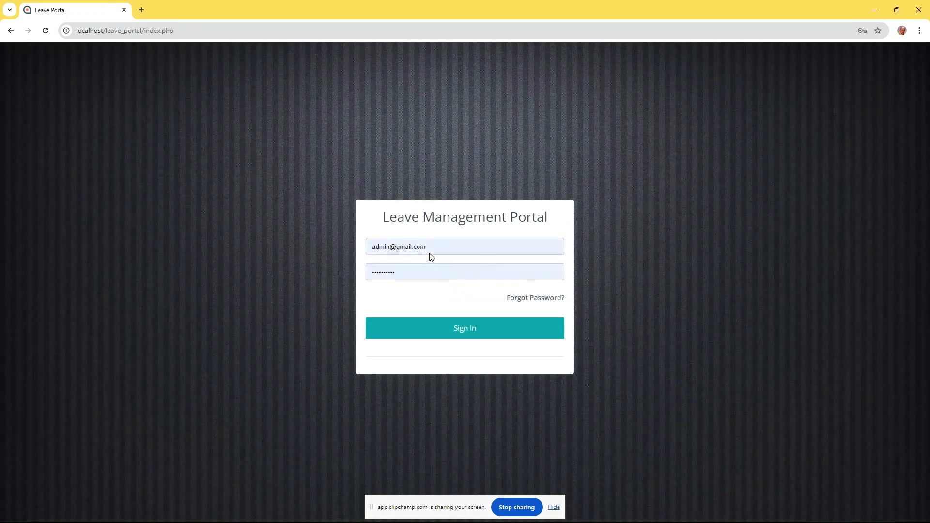
{"action": "triple_click", "coordinate": [436, 246]}
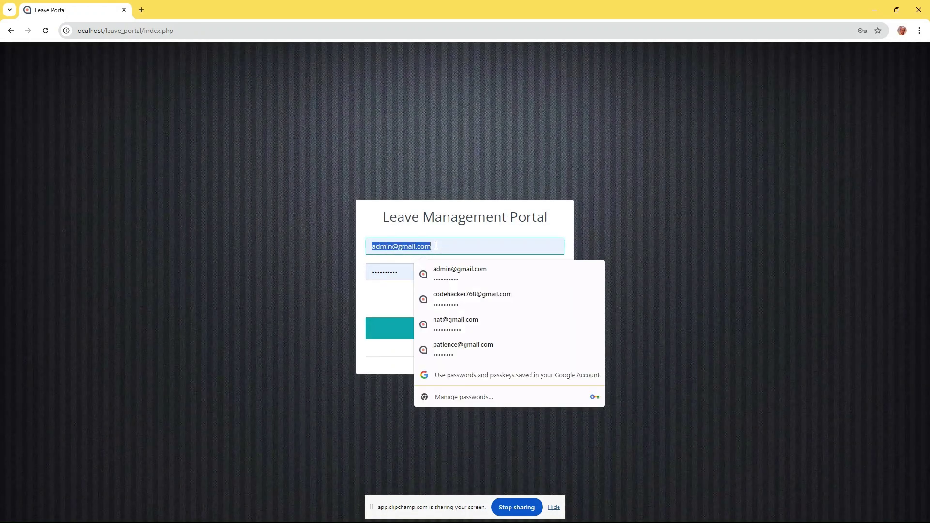
{"action": "type", "text": "mike"}
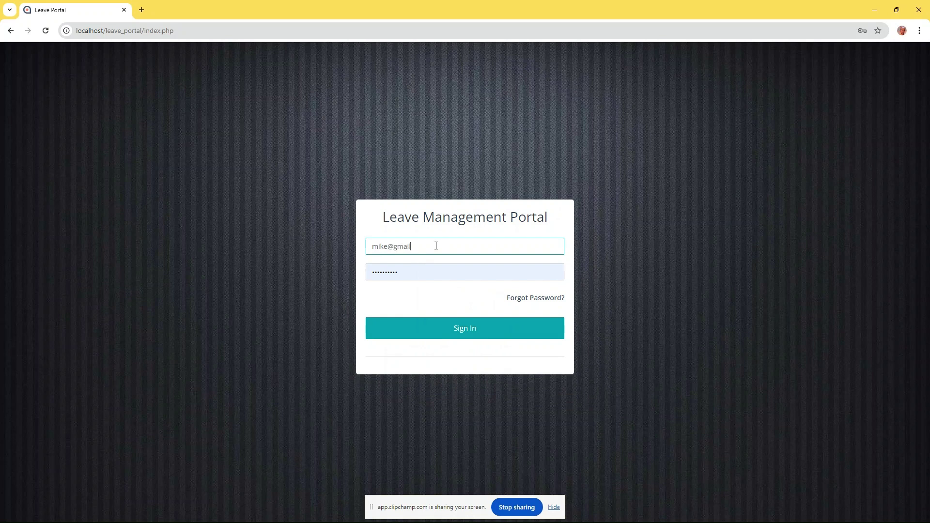
{"action": "key", "text": "Tab"}
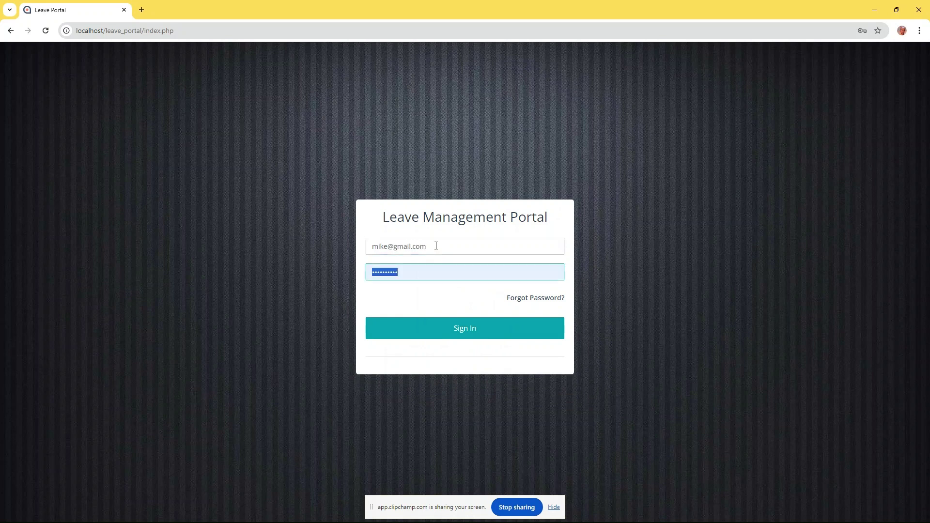
{"action": "type", "text": "m"}
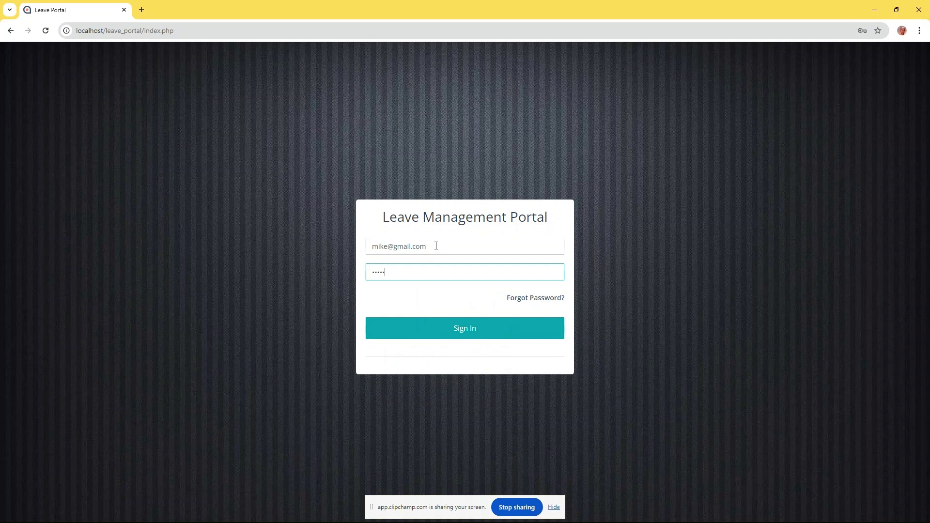
{"action": "left_click", "coordinate": [462, 332]}
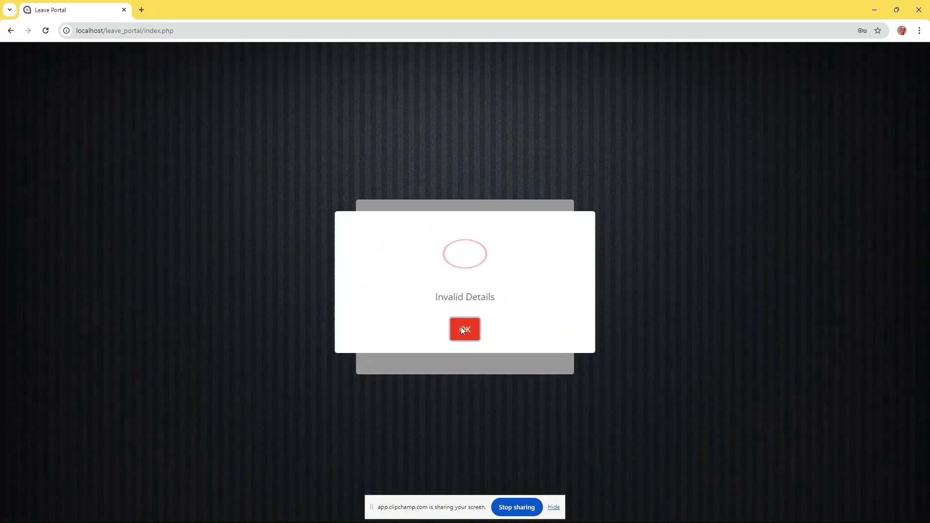
{"action": "left_click", "coordinate": [465, 333]}
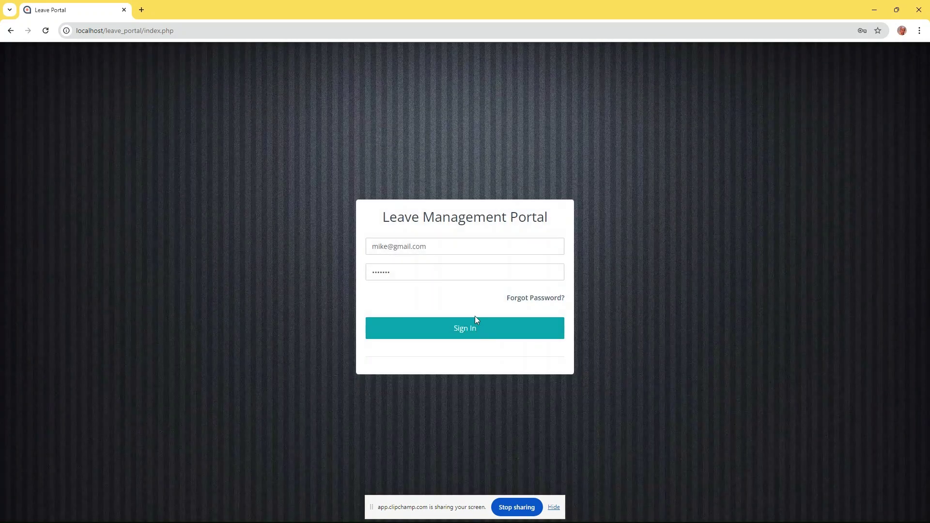
Retry the staff login with another password, again rejected as Invalid Details
{"action": "double_click", "coordinate": [395, 272]}
{"action": "type", "text": "mi"}
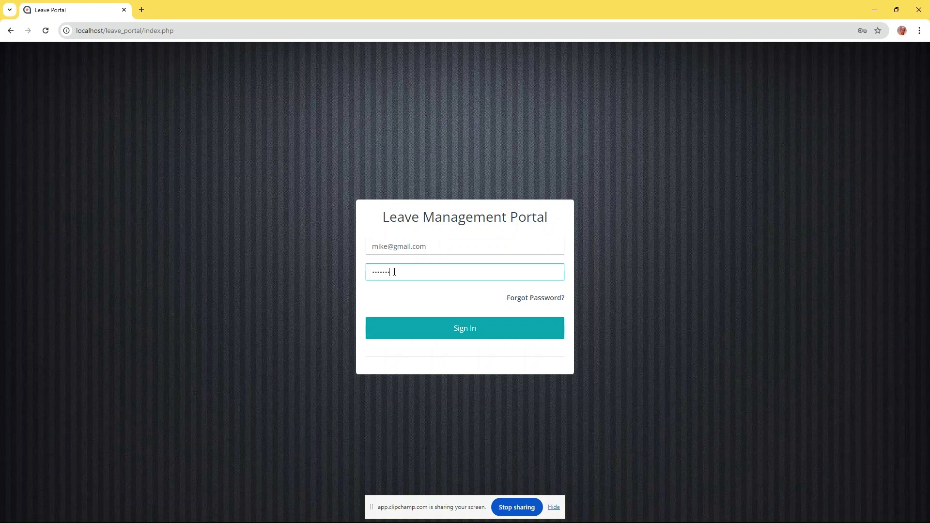
{"action": "left_click", "coordinate": [506, 329]}
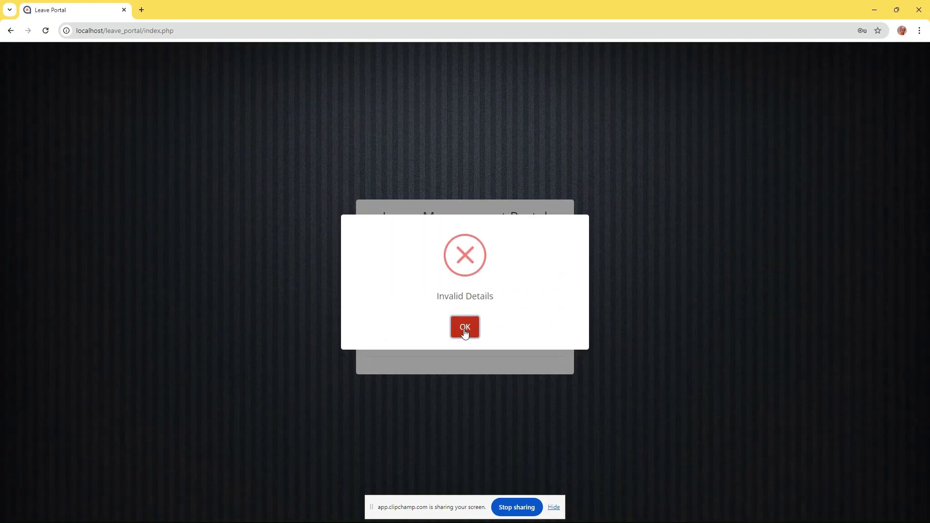
{"action": "left_click", "coordinate": [464, 333]}
Replace the email and fill the form with the saved admin account credentials
{"action": "left_click", "coordinate": [438, 247]}
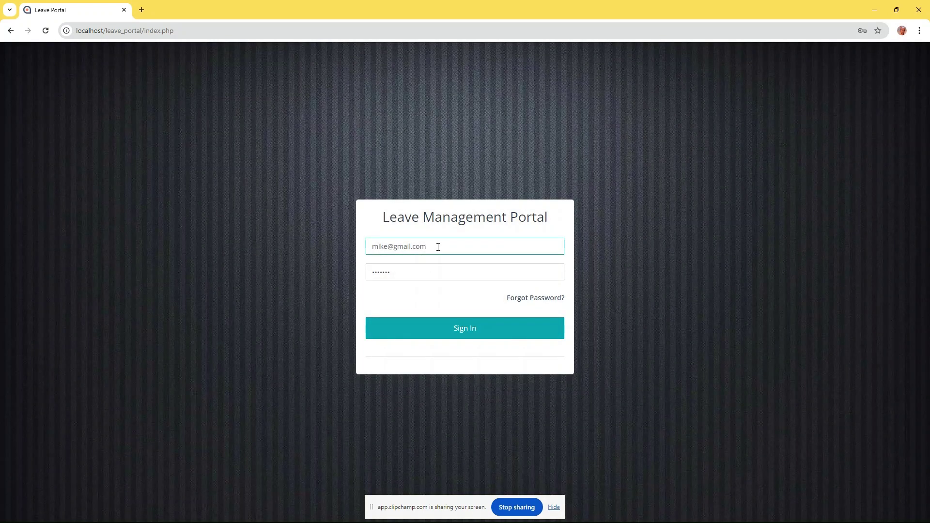
{"action": "left_click_drag", "start_coordinate": [374, 247], "coordinate": [439, 238]}
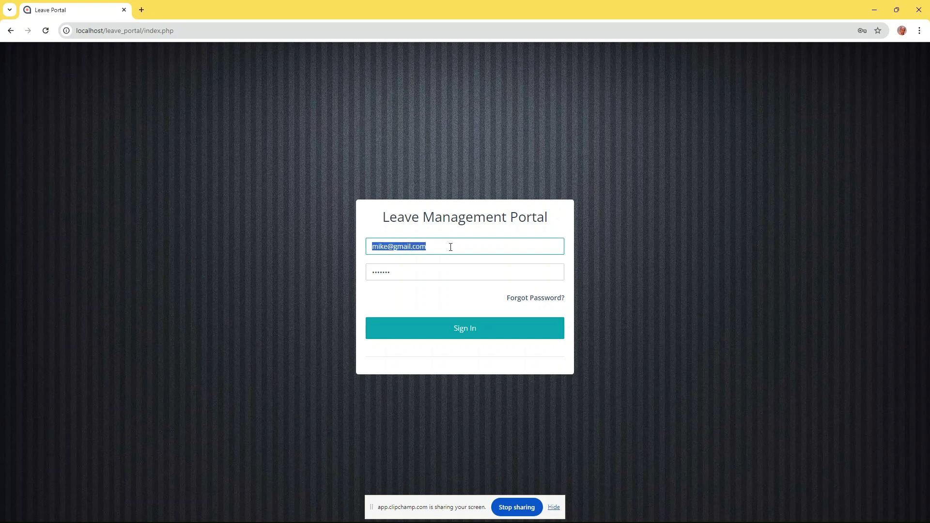
{"action": "type", "text": "admin"}
{"action": "left_click", "coordinate": [447, 270]}
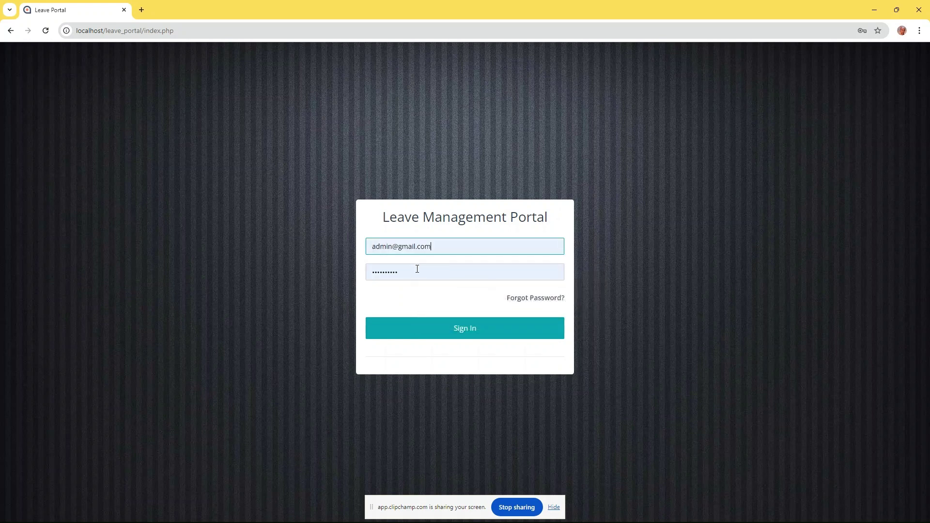
{"action": "left_click", "coordinate": [459, 338]}
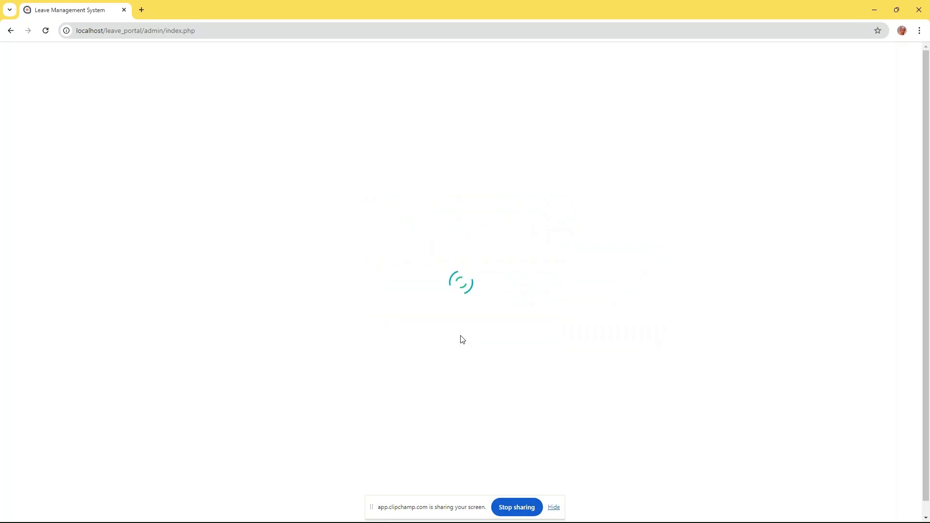
{"action": "left_click", "coordinate": [41, 180]}
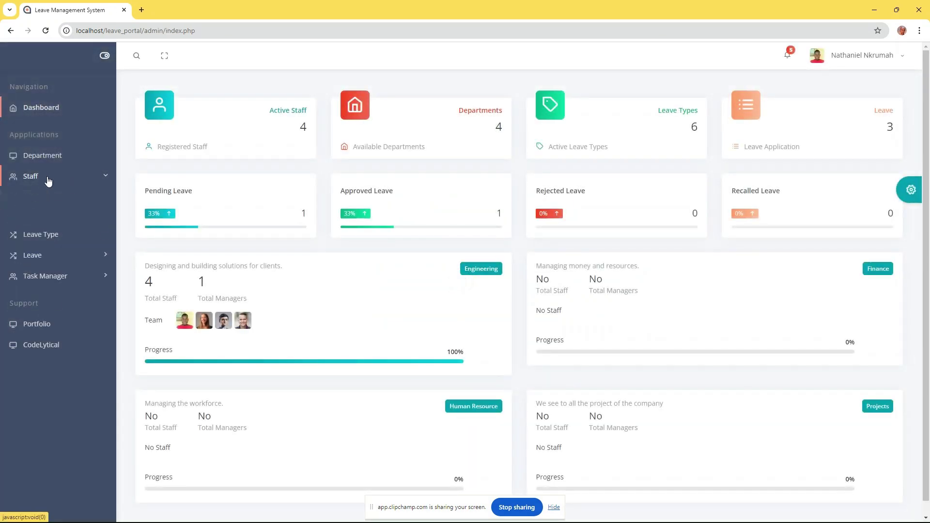
{"action": "left_click", "coordinate": [43, 213]}
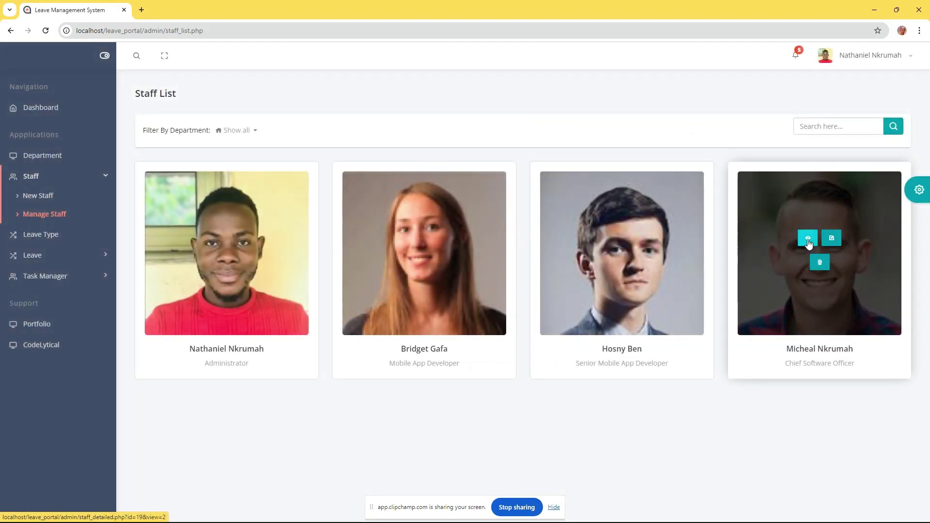
{"action": "left_click", "coordinate": [808, 239]}
Select the staff member's email address on the profile, then log out of the admin account
{"action": "scroll", "coordinate": [520, 334], "scroll_direction": "down", "scroll_amount": 1}
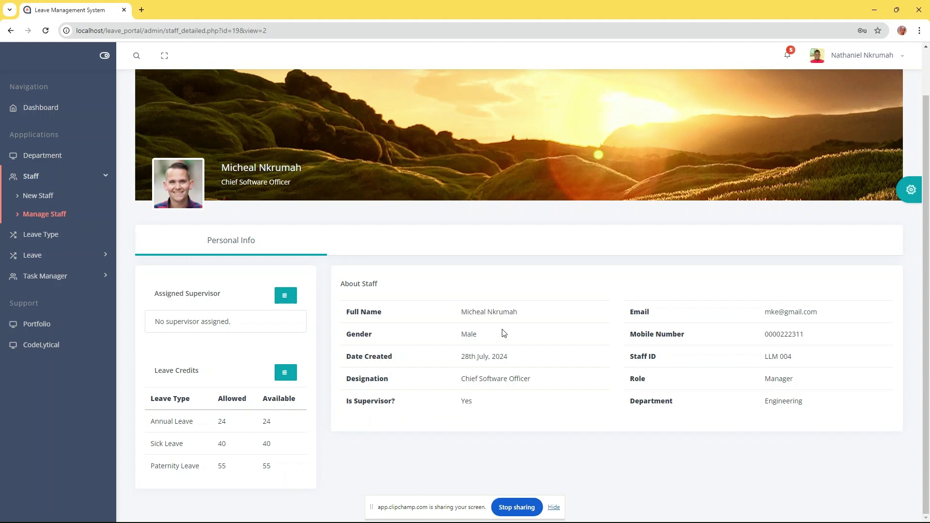
{"action": "left_click_drag", "start_coordinate": [838, 315], "coordinate": [766, 315]}
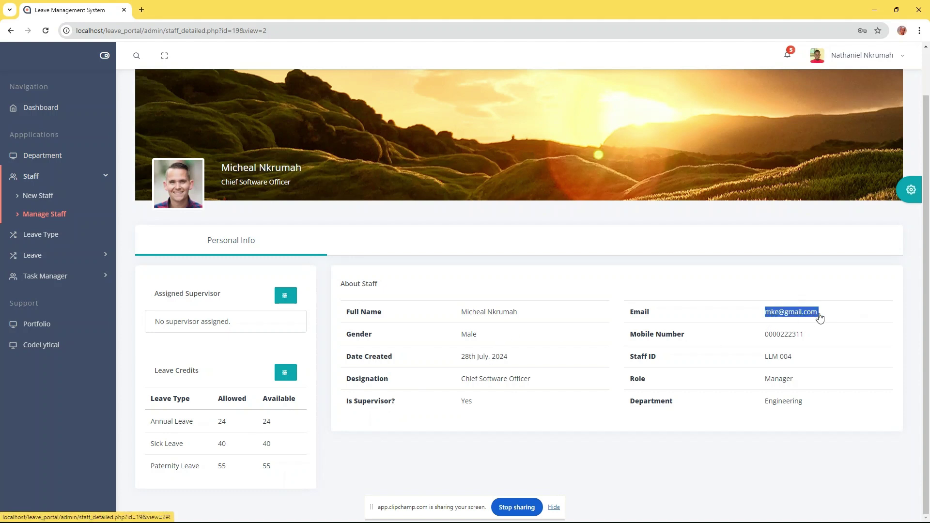
{"action": "left_click", "coordinate": [847, 57]}
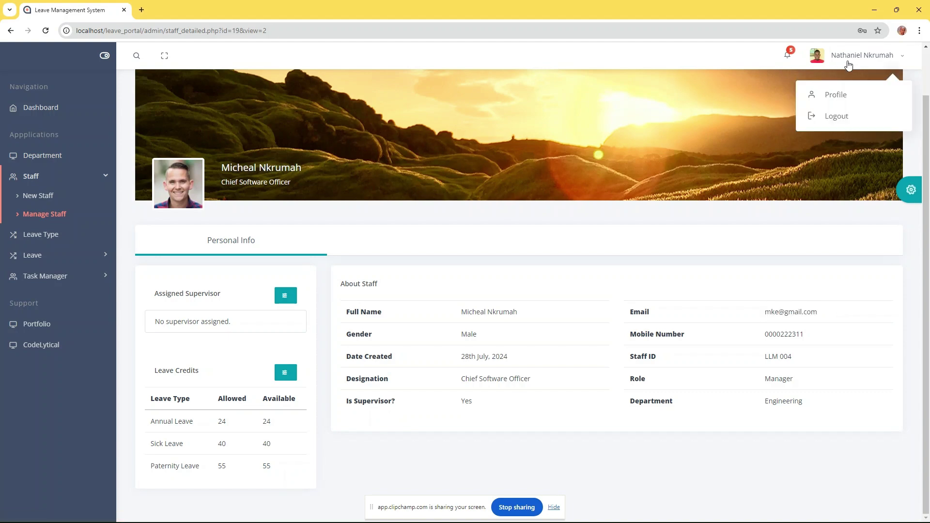
{"action": "left_click", "coordinate": [824, 117]}
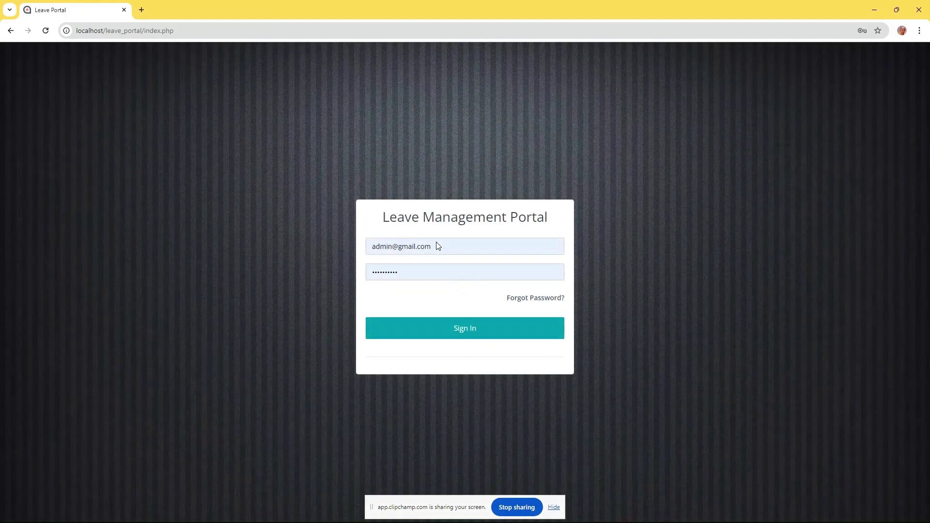
Sign in with the profile's email address and a new password; dismiss the Invalid Details alert
{"action": "left_click", "coordinate": [438, 246]}
{"action": "key", "text": "ctrl+a"}
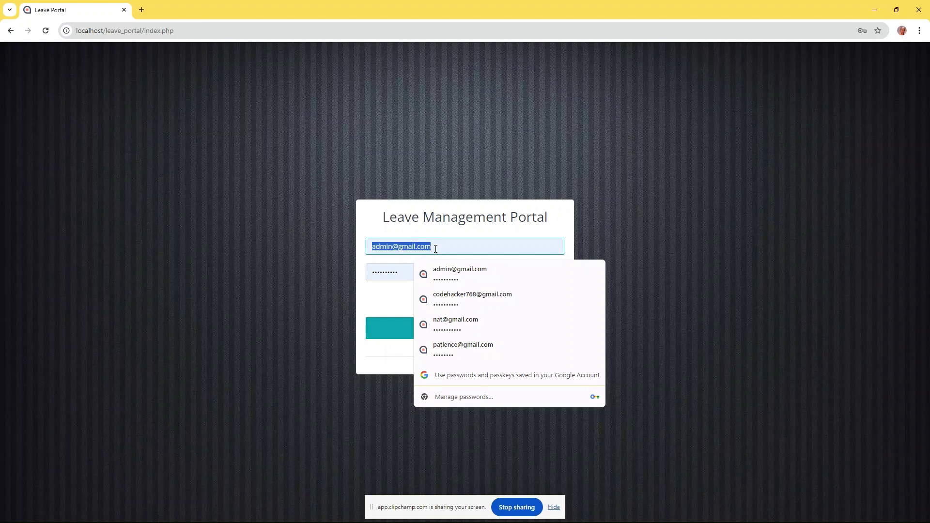
{"action": "key", "text": "Tab"}
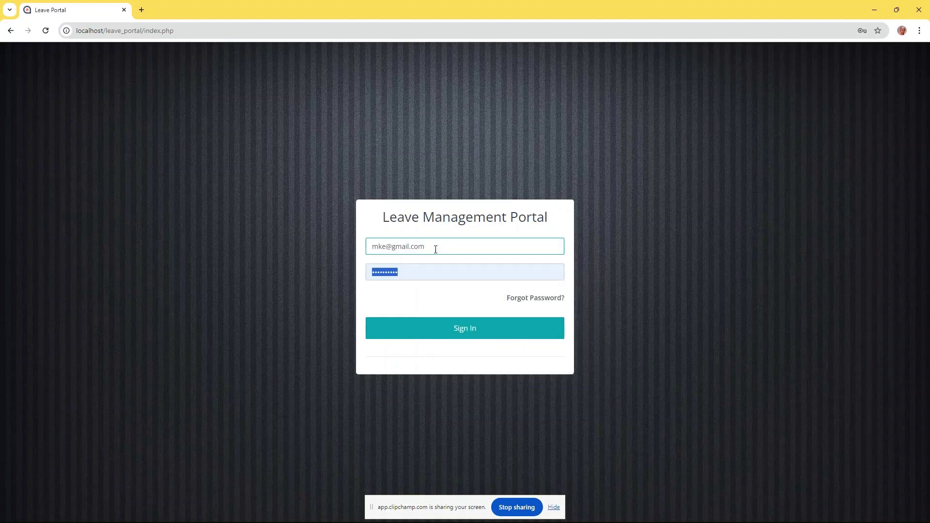
{"action": "type", "text": "1"}
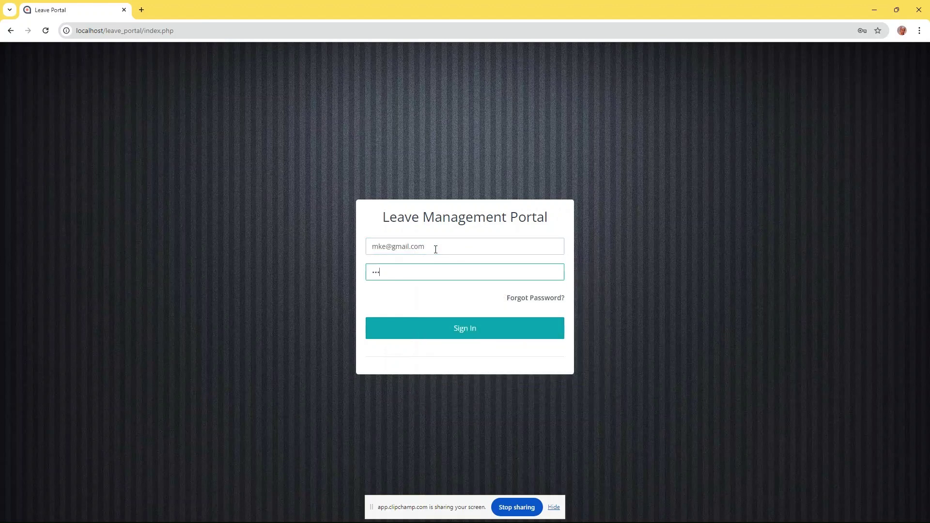
{"action": "key", "text": "BackSpace"}
{"action": "type", "text": "1"}
{"action": "left_click", "coordinate": [443, 334]}
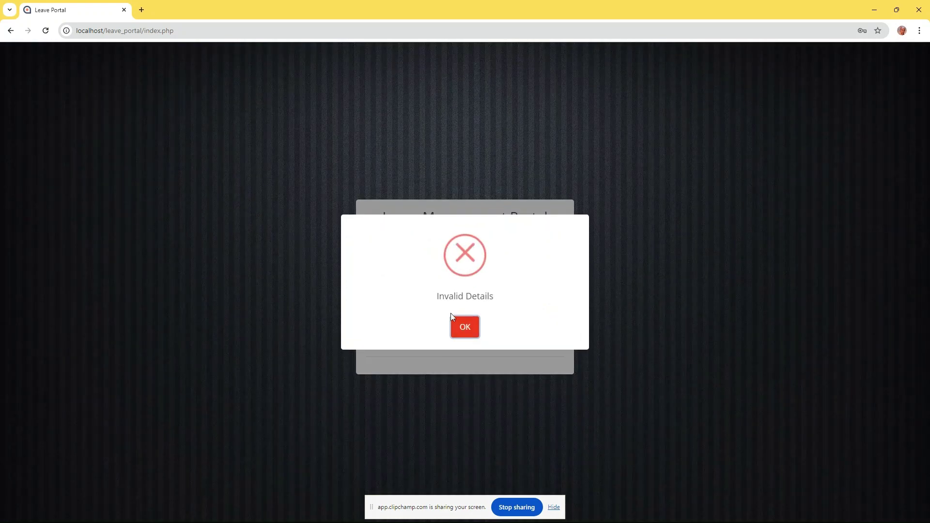
{"action": "left_click", "coordinate": [465, 327]}
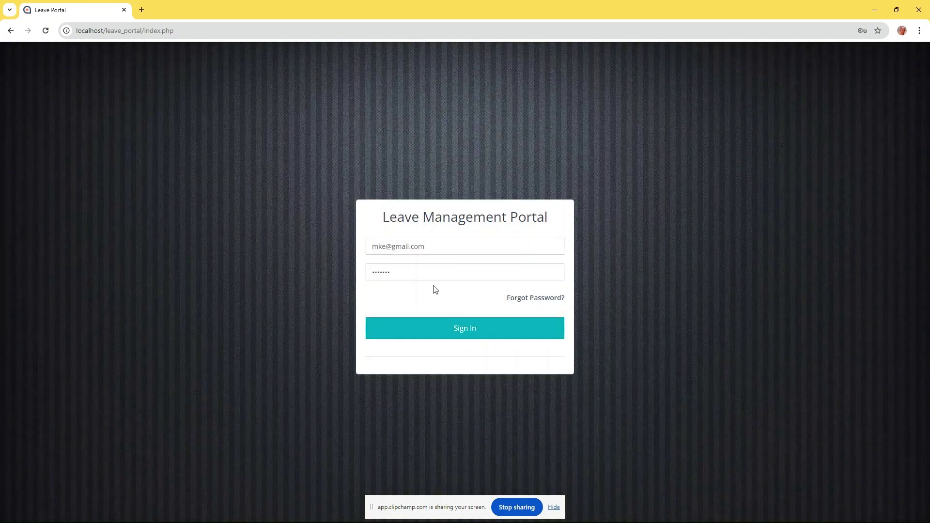
Retry with another password, dismiss the rejection, and select the email address again
{"action": "left_click", "coordinate": [381, 248]}
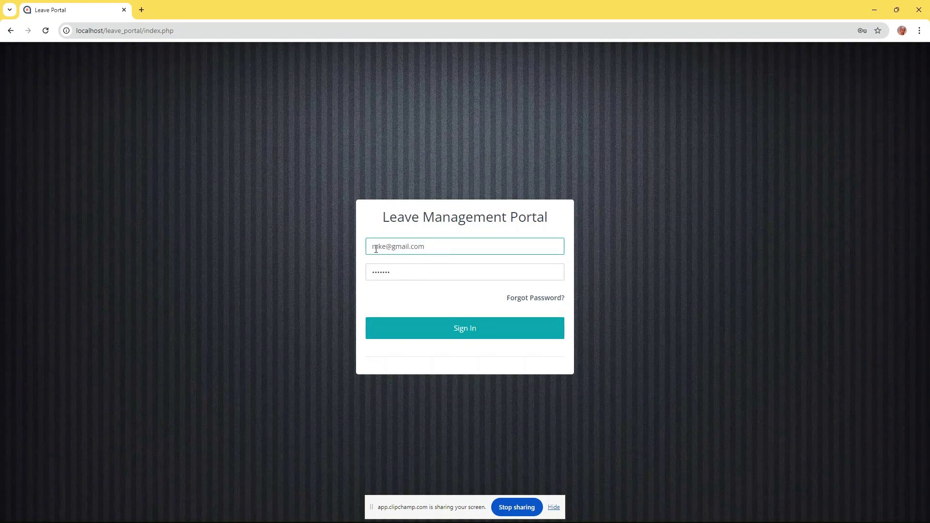
{"action": "left_click", "coordinate": [406, 270]}
{"action": "double_click", "coordinate": [407, 270]}
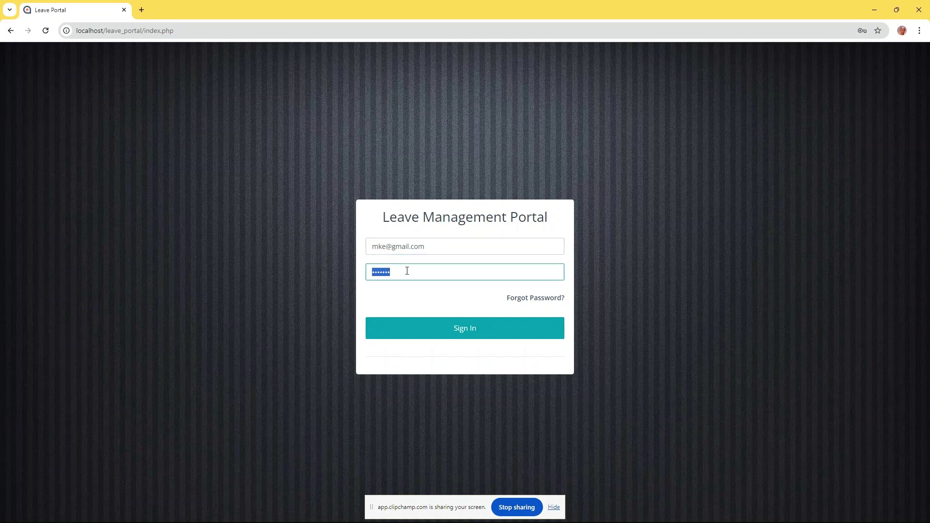
{"action": "type", "text": "1"}
{"action": "left_click", "coordinate": [467, 333]}
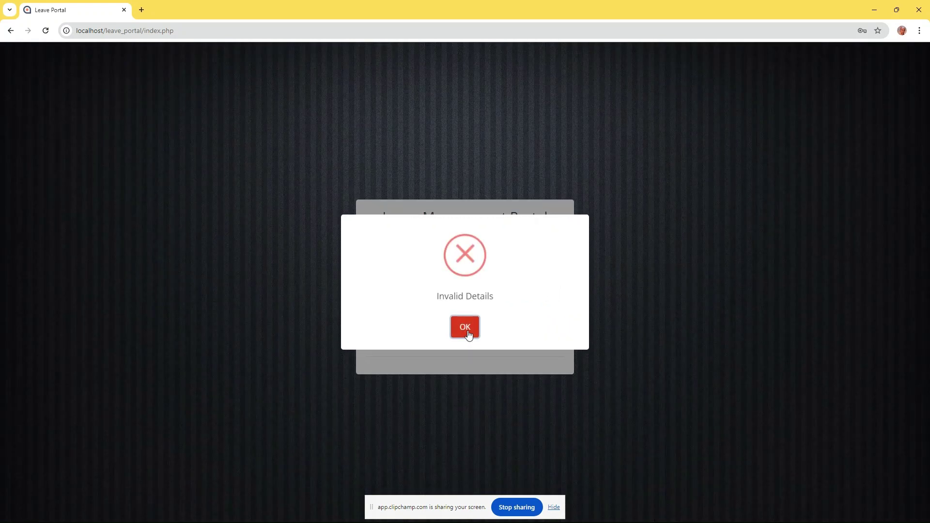
{"action": "left_click", "coordinate": [467, 331]}
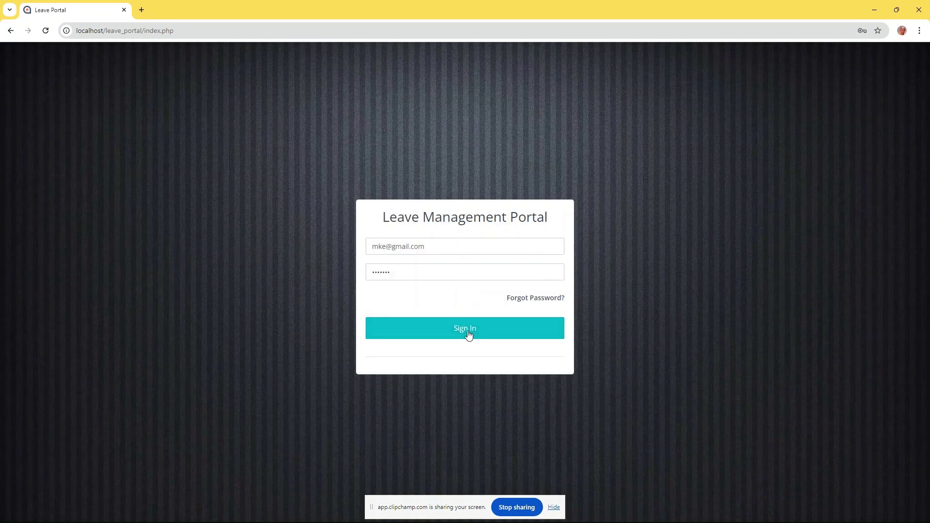
{"action": "double_click", "coordinate": [474, 250]}
{"action": "triple_click", "coordinate": [471, 249]}
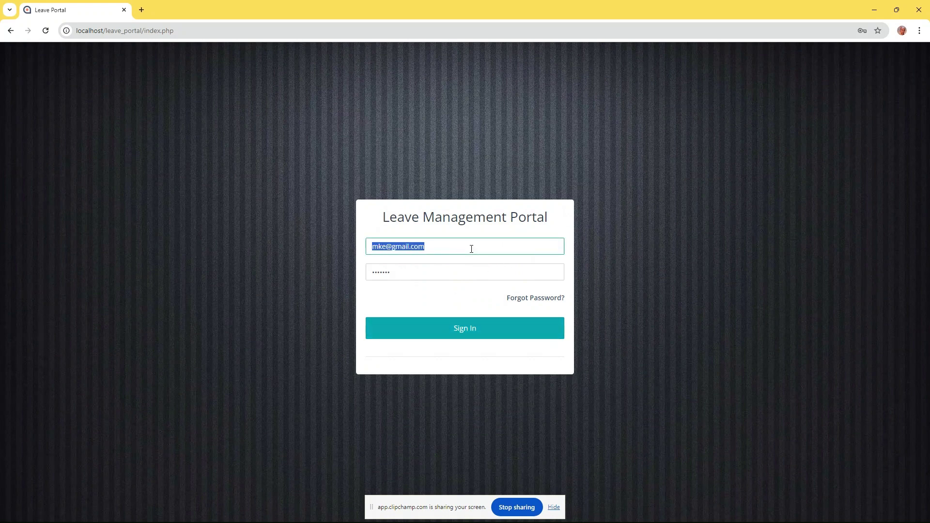
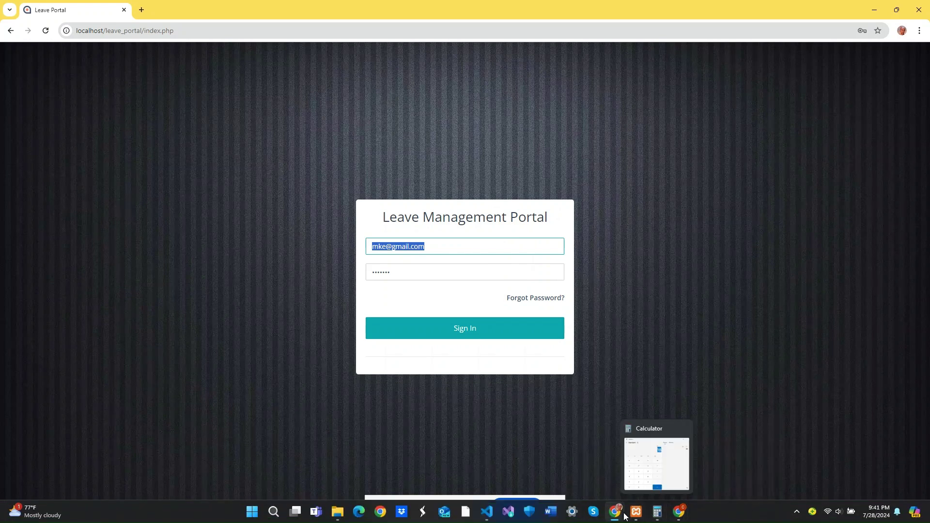
Bring phpMyAdmin forward and refresh tblemployees so all four employees are listed
{"action": "mouse_move", "coordinate": [621, 516]}
{"action": "left_click", "coordinate": [572, 478]}
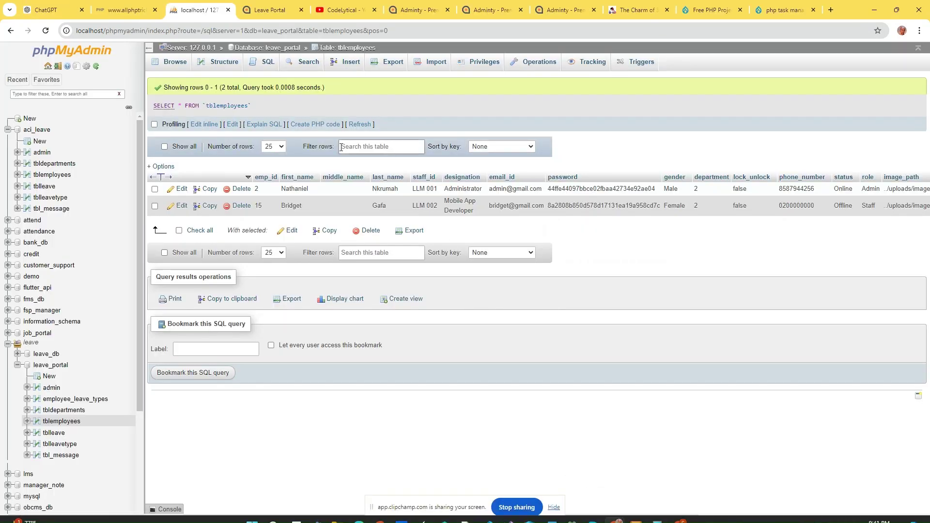
{"action": "left_click", "coordinate": [45, 31]}
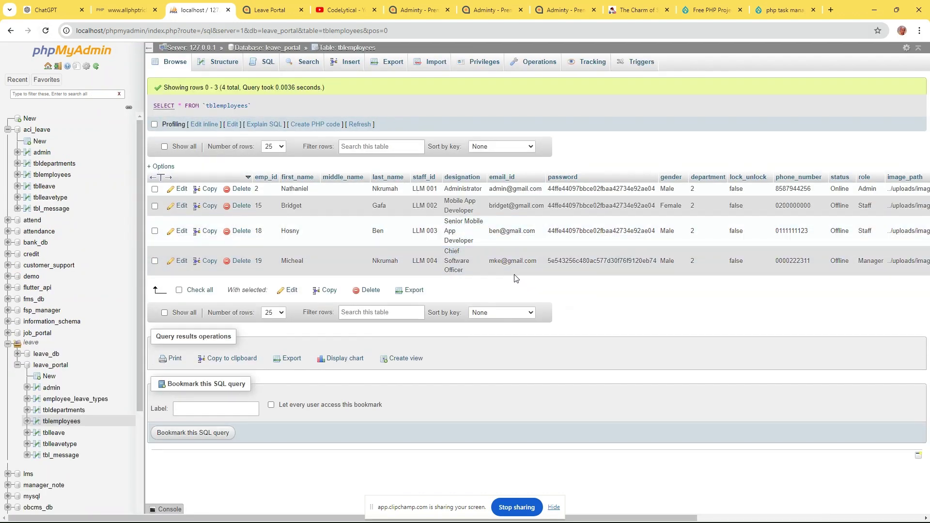
Fix the misspelled address in row 19's email_id cell and save it
{"action": "double_click", "coordinate": [494, 261]}
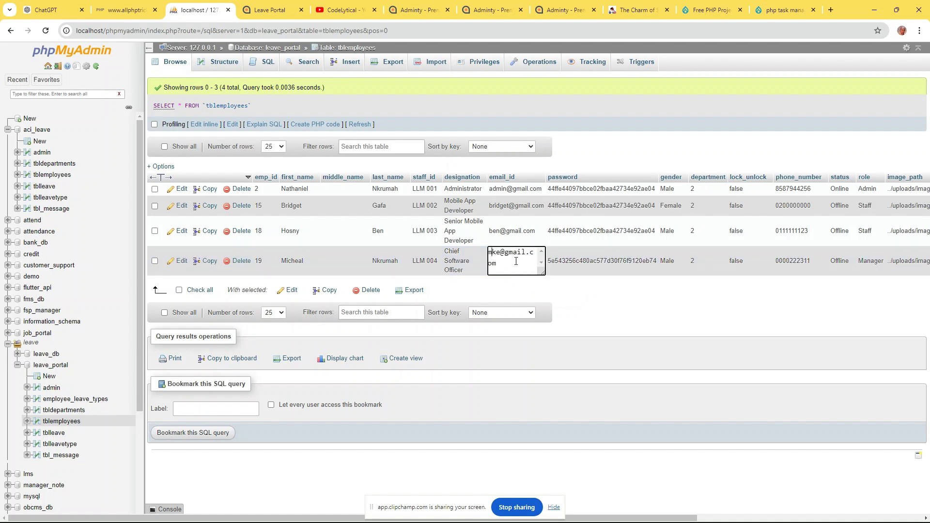
{"action": "type", "text": "i"}
{"action": "key", "text": "Return"}
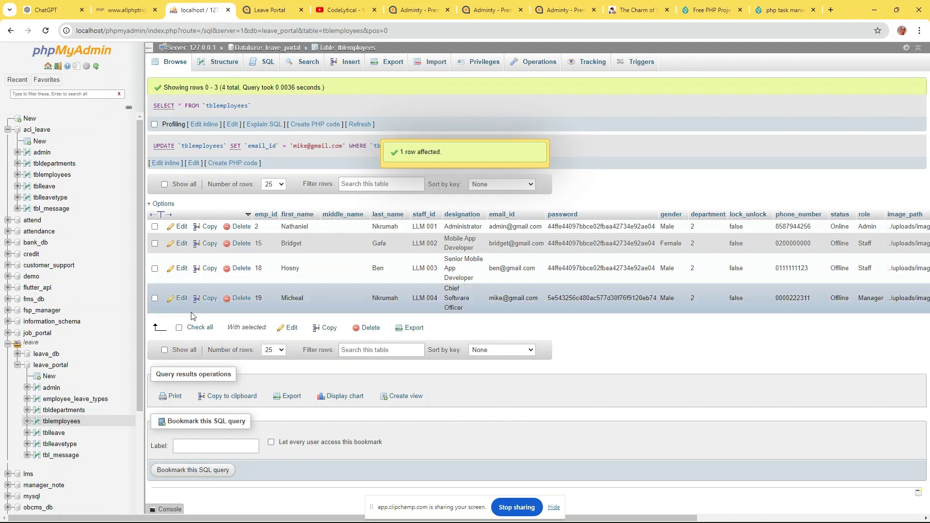
{"action": "left_click", "coordinate": [181, 298]}
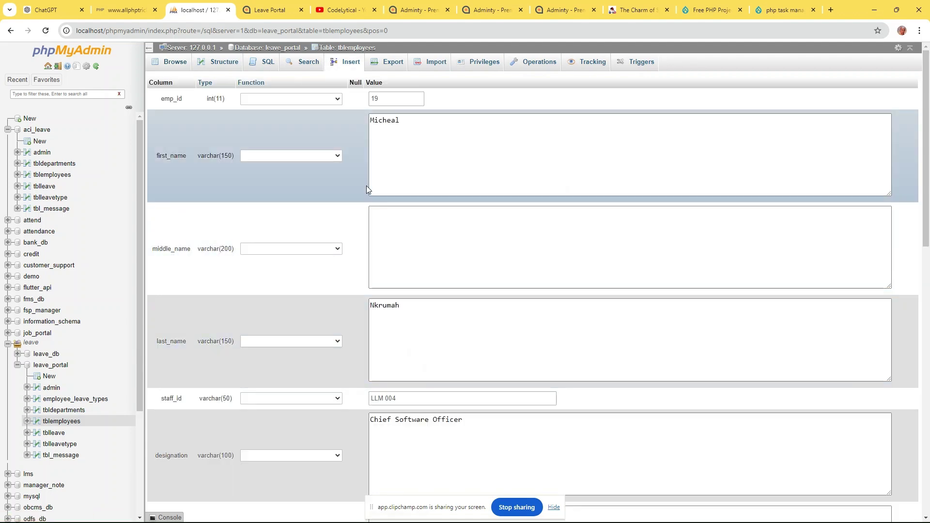
Give employee 19 a new password with the MD5 function, save the row, and minimize phpMyAdmin
{"action": "scroll", "coordinate": [461, 242], "scroll_direction": "down", "scroll_amount": 10}
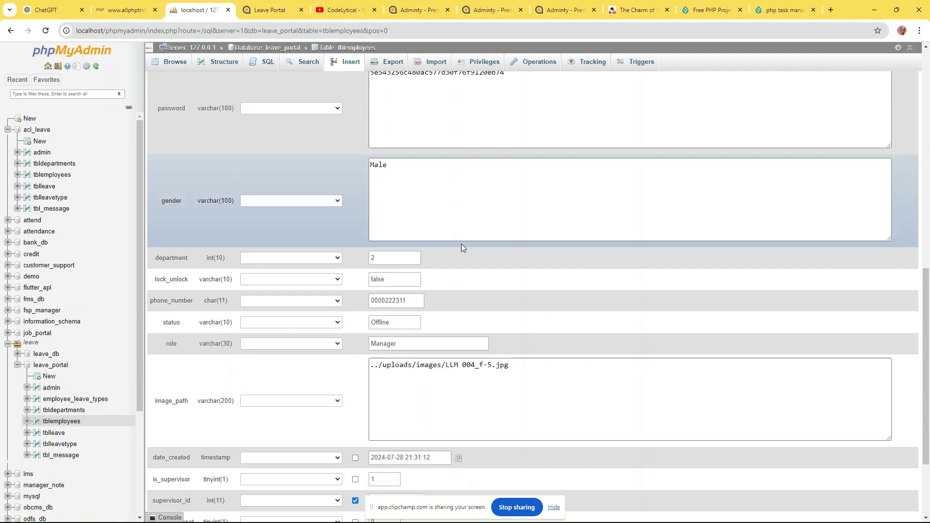
{"action": "scroll", "coordinate": [461, 244], "scroll_direction": "up", "scroll_amount": 2}
{"action": "left_click", "coordinate": [331, 205]}
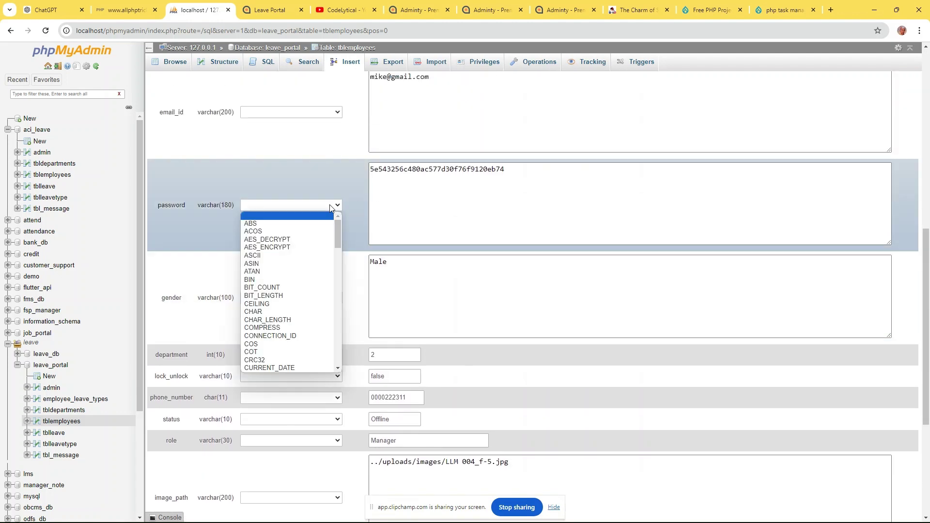
{"action": "key", "text": "m"}
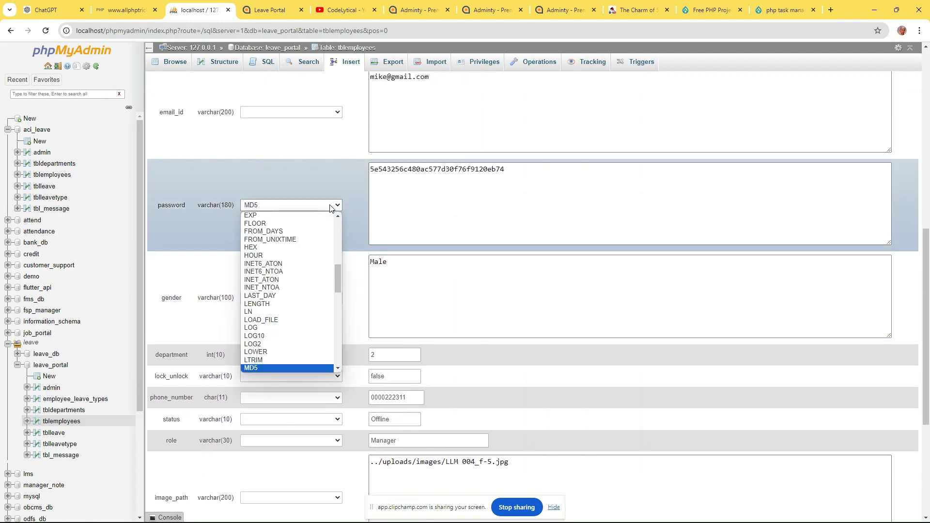
{"action": "left_click", "coordinate": [318, 205]}
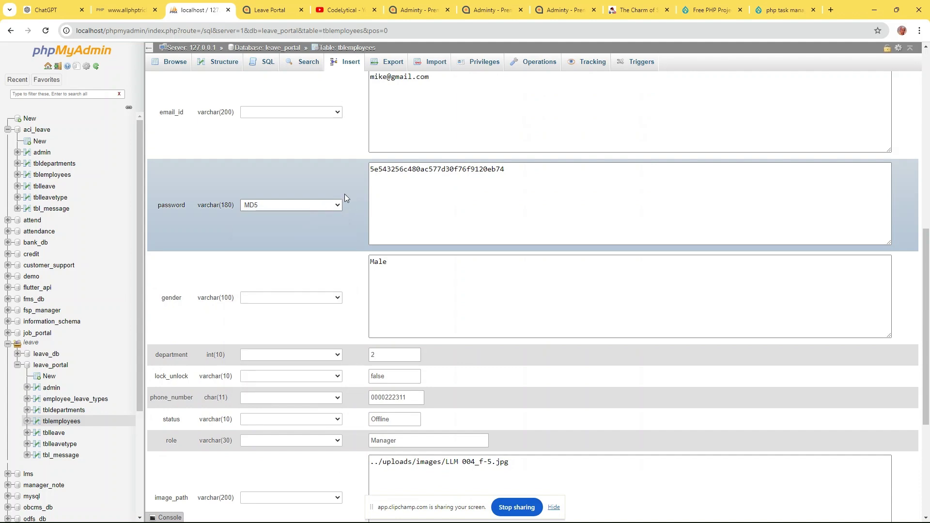
{"action": "double_click", "coordinate": [459, 168]}
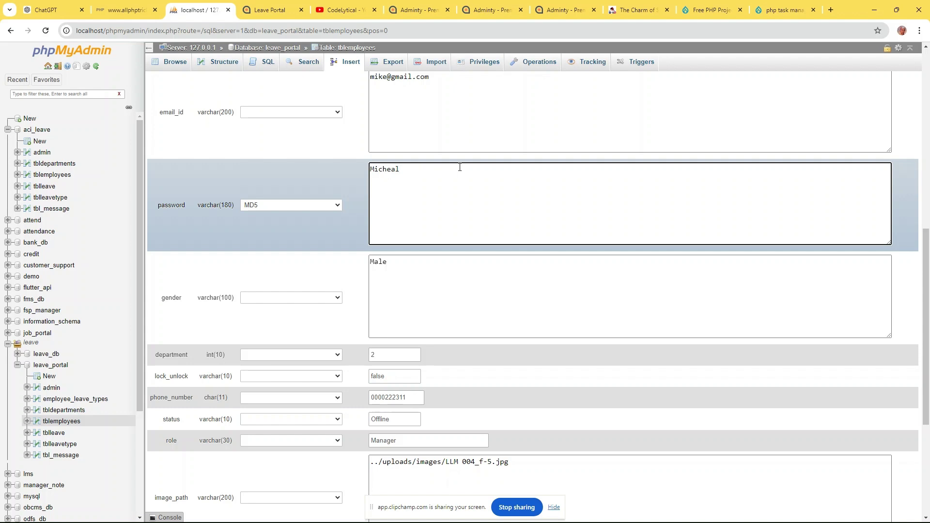
{"action": "scroll", "coordinate": [472, 201], "scroll_direction": "down", "scroll_amount": 5}
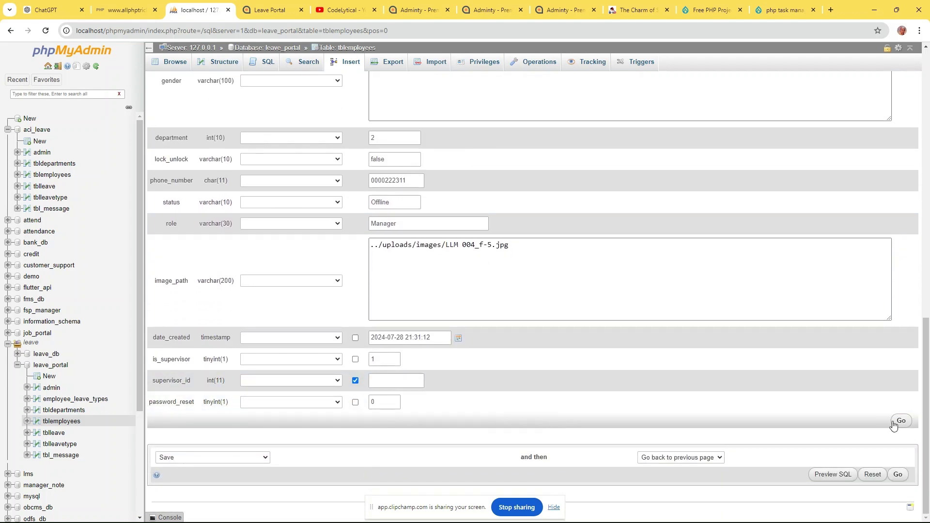
{"action": "left_click", "coordinate": [900, 420]}
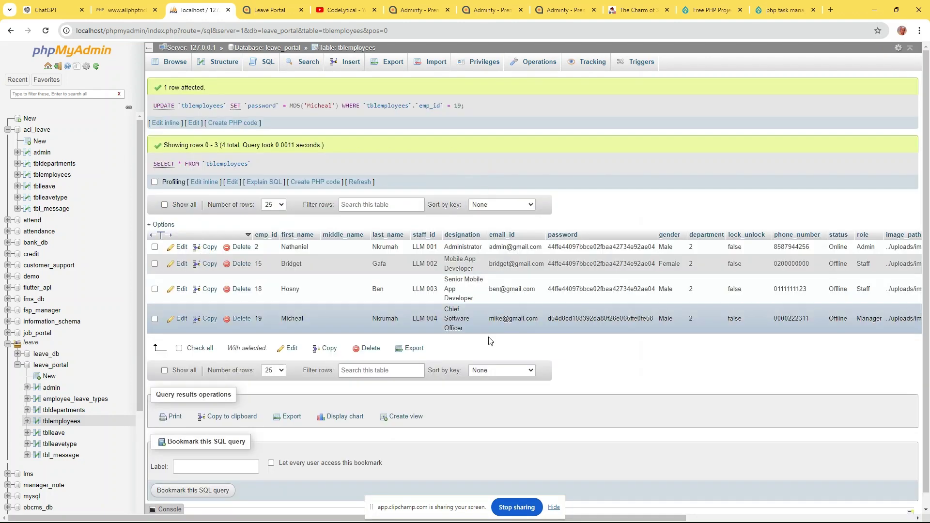
{"action": "left_click", "coordinate": [873, 11]}
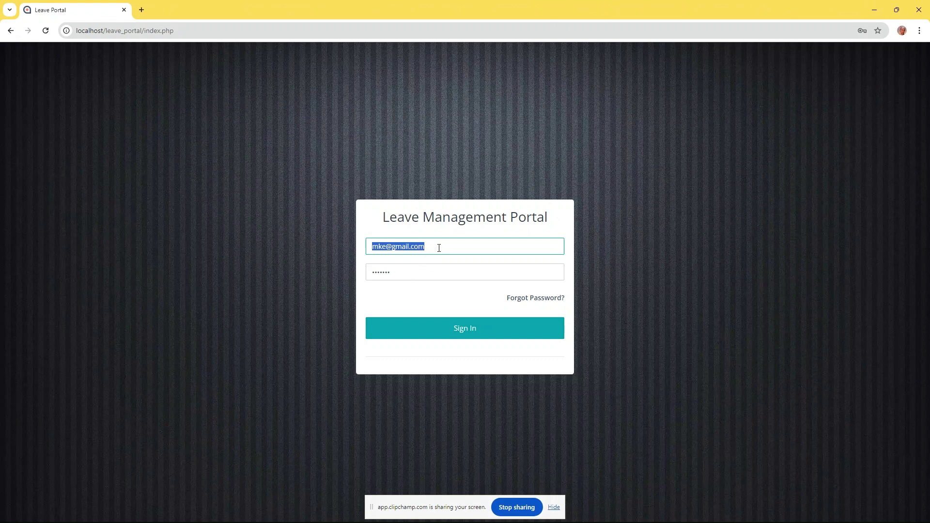
Sign in with the manager's corrected e-mail, accept the reset notice, and decline saving the password
{"action": "triple_click", "coordinate": [437, 247]}
{"action": "type", "text": "m"}
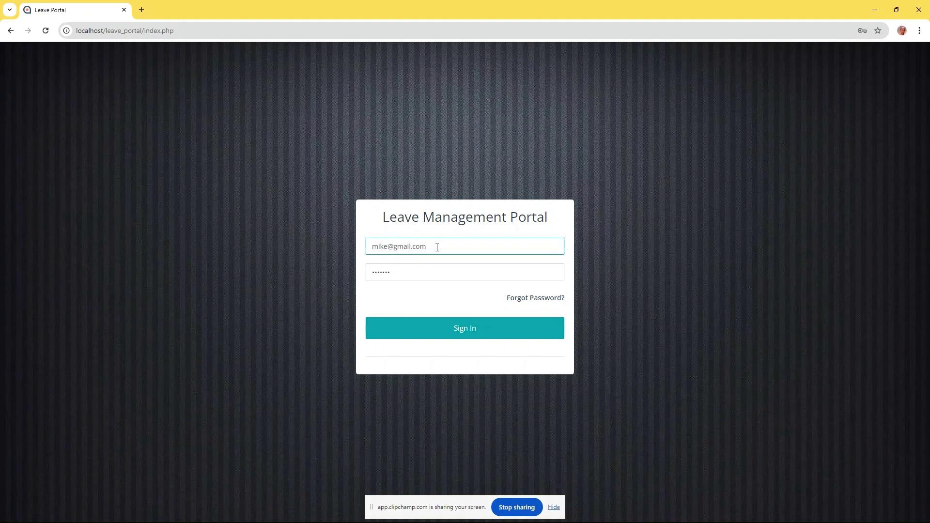
{"action": "left_click", "coordinate": [494, 339]}
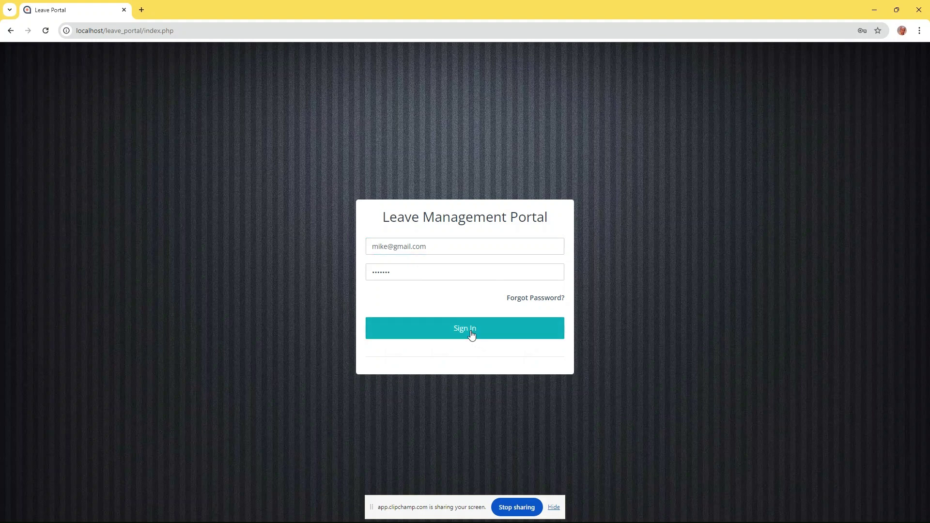
{"action": "left_click_drag", "start_coordinate": [360, 291], "coordinate": [512, 309]}
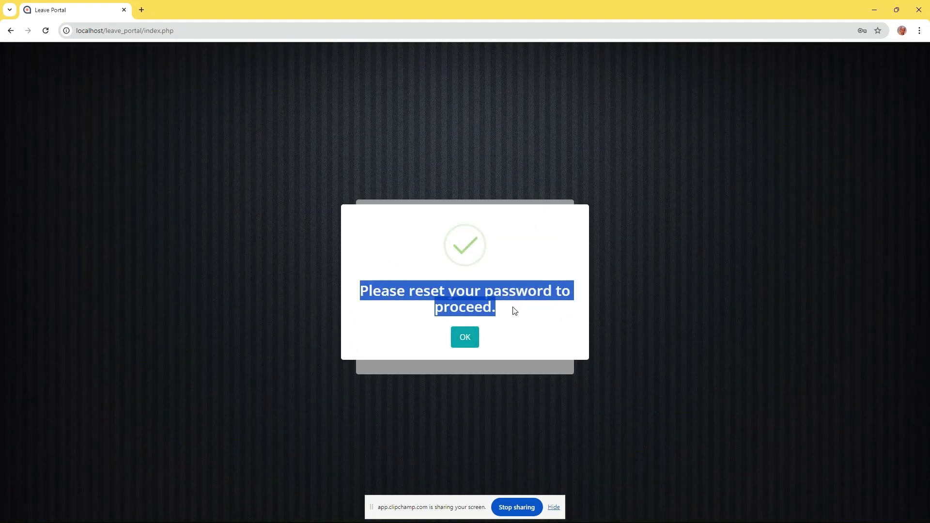
{"action": "left_click", "coordinate": [465, 337]}
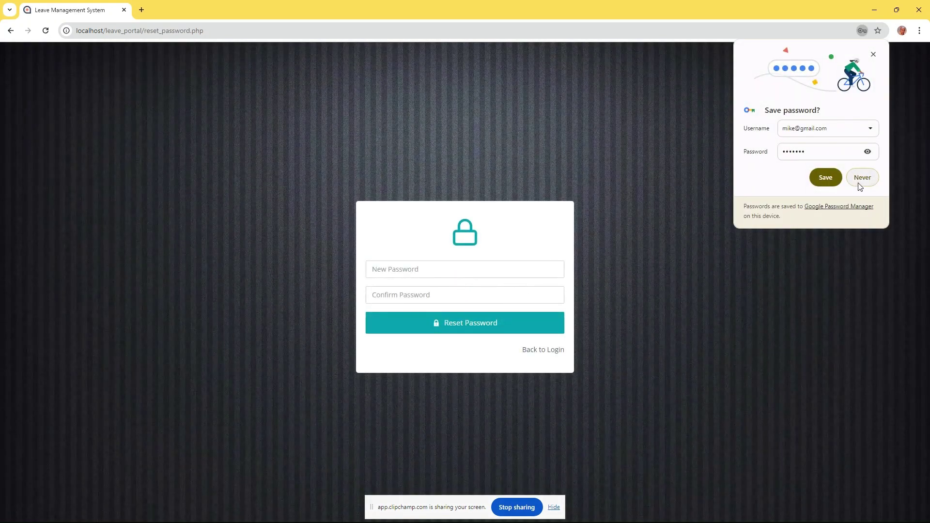
{"action": "left_click", "coordinate": [862, 177]}
Enter and confirm a new password, reset it, and continue to the admin dashboard
{"action": "left_click", "coordinate": [433, 267]}
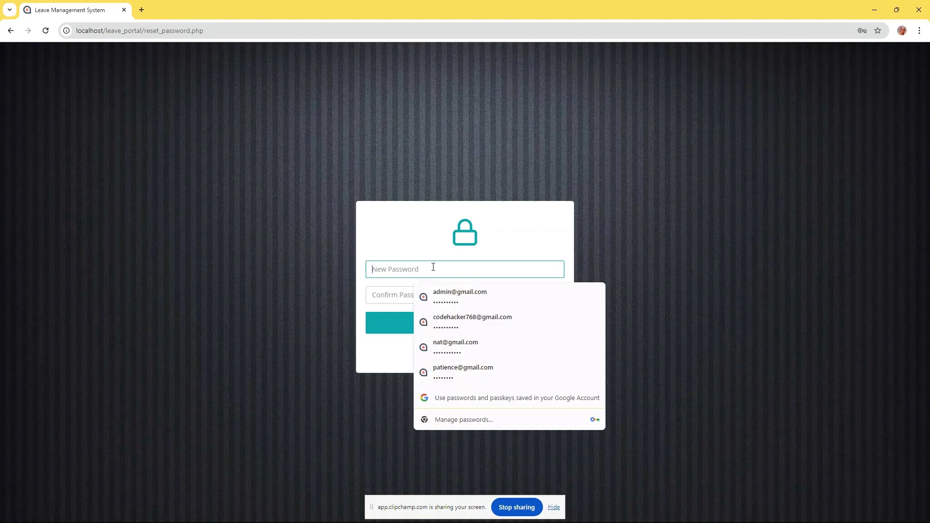
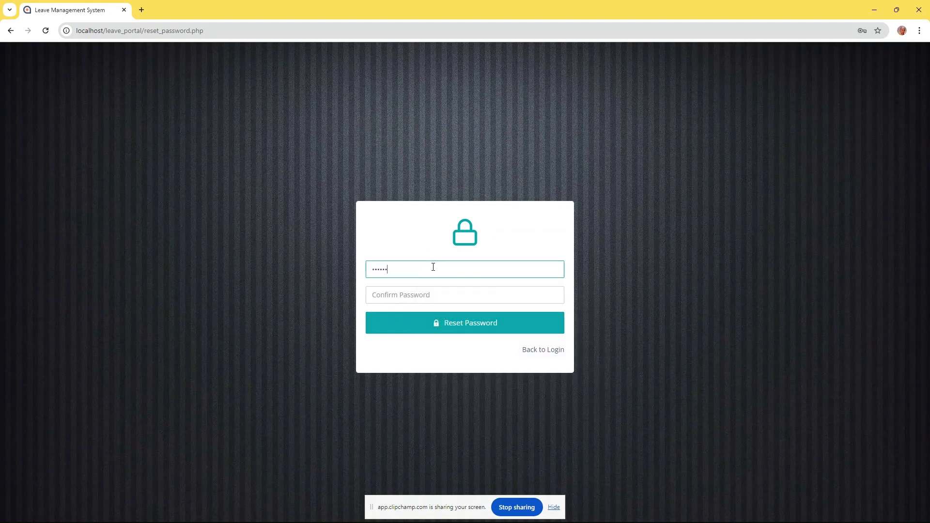
{"action": "key", "text": "Tab"}
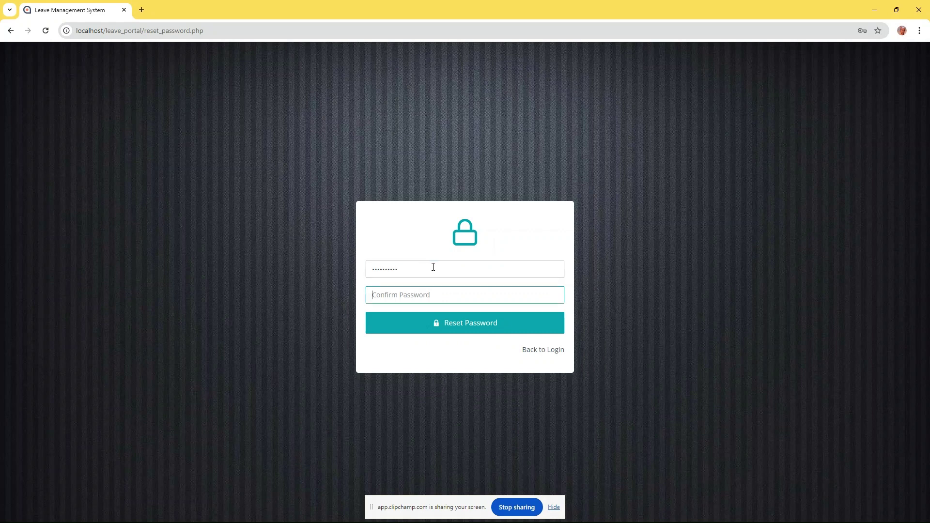
{"action": "left_click", "coordinate": [422, 323]}
{"action": "left_click_drag", "start_coordinate": [377, 299], "coordinate": [558, 299]}
{"action": "left_click", "coordinate": [558, 299]}
{"action": "left_click", "coordinate": [466, 327]}
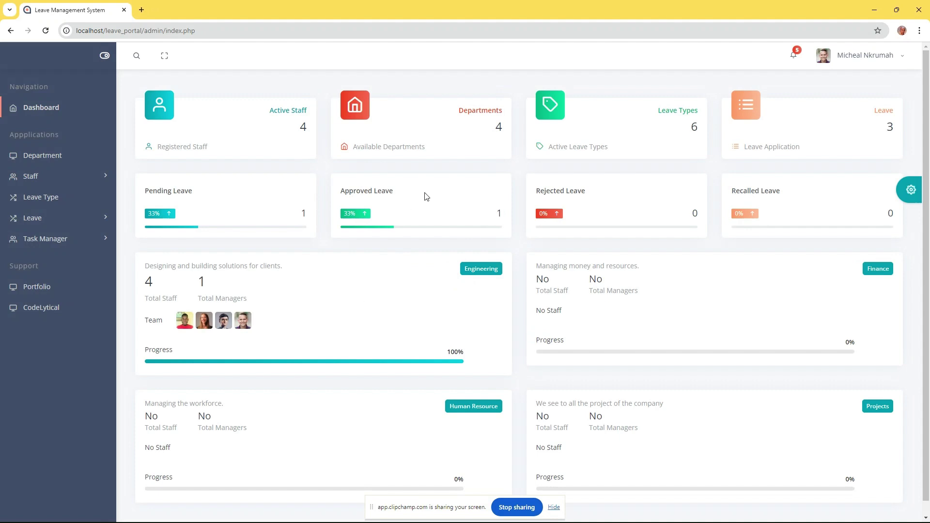
Check the manager's profile, noting the Manager role and Engineering department
{"action": "left_click", "coordinate": [852, 56]}
{"action": "left_click", "coordinate": [843, 96]}
{"action": "scroll", "coordinate": [554, 275], "scroll_direction": "down", "scroll_amount": 1}
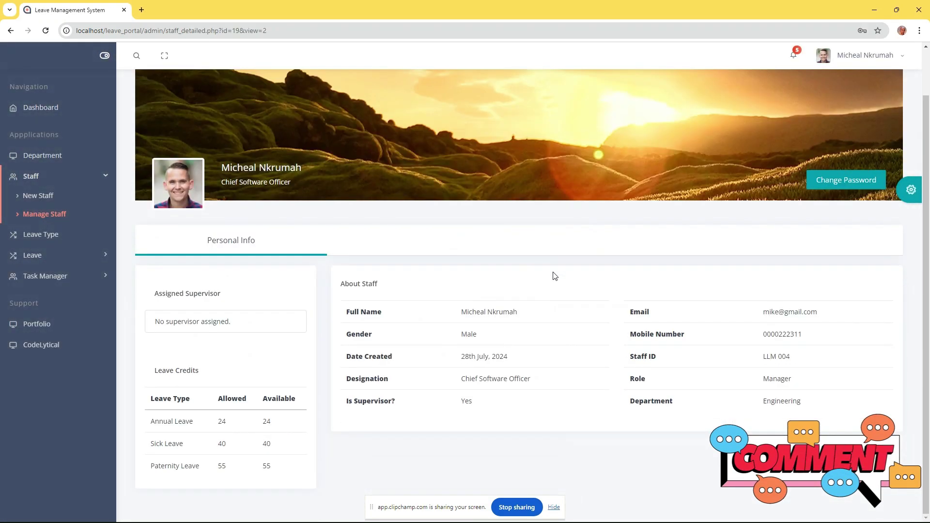
{"action": "left_click_drag", "start_coordinate": [760, 381], "coordinate": [811, 378]}
{"action": "left_click_drag", "start_coordinate": [765, 400], "coordinate": [810, 401]}
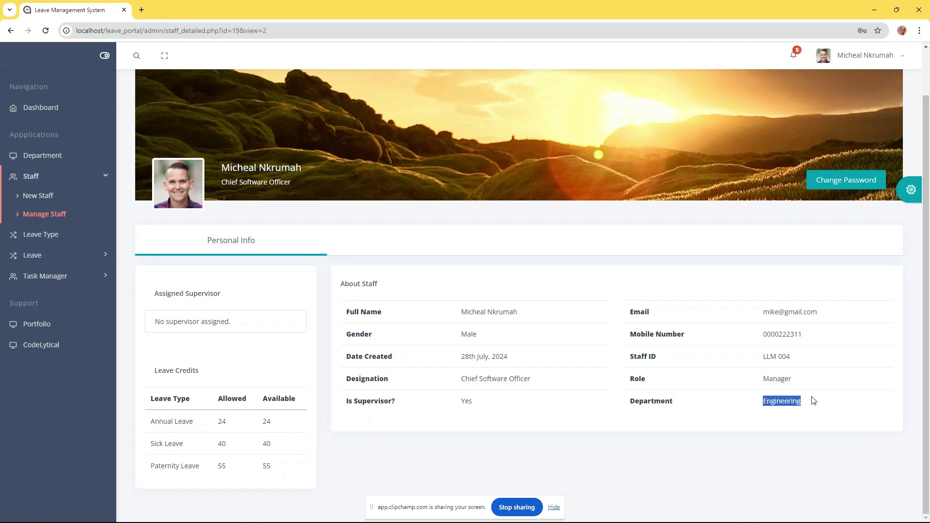
Return to the dashboard and open the list of all leave requests
{"action": "left_click", "coordinate": [41, 107]}
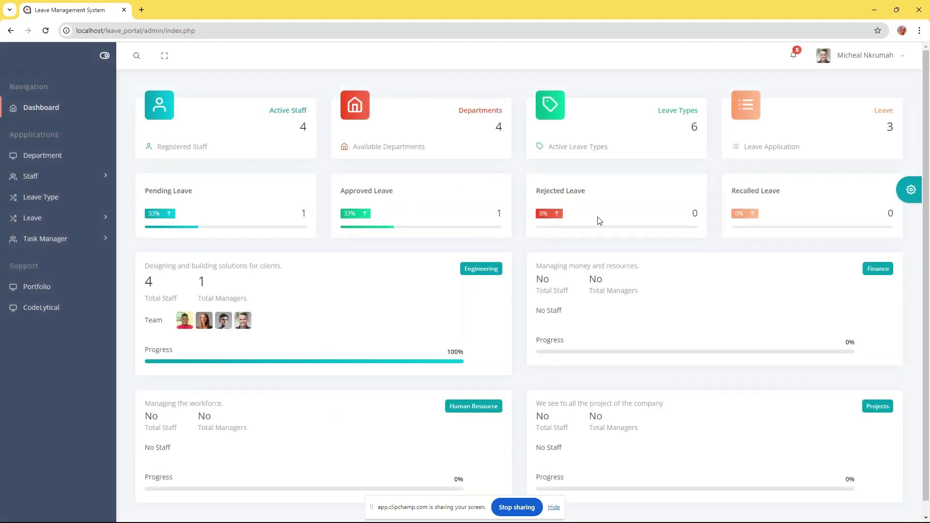
{"action": "scroll", "coordinate": [483, 341], "scroll_direction": "down", "scroll_amount": 1}
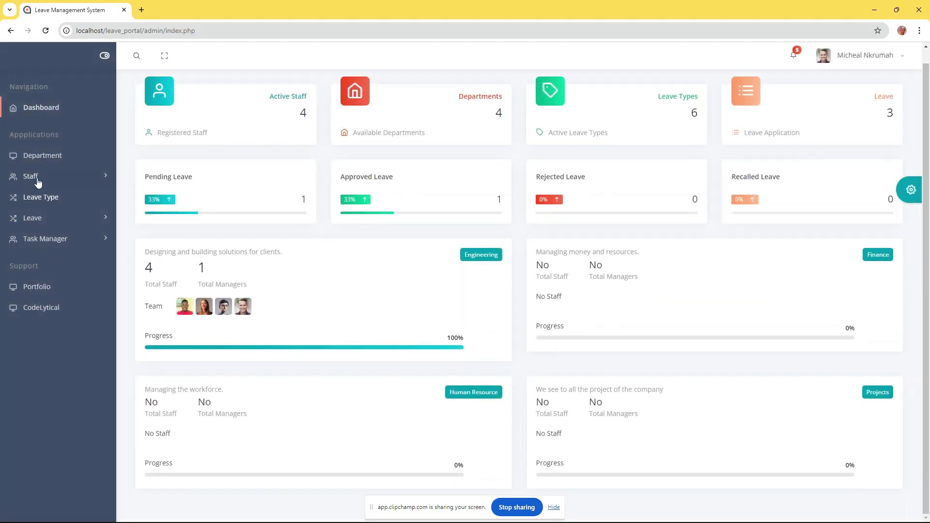
{"action": "left_click", "coordinate": [32, 218]}
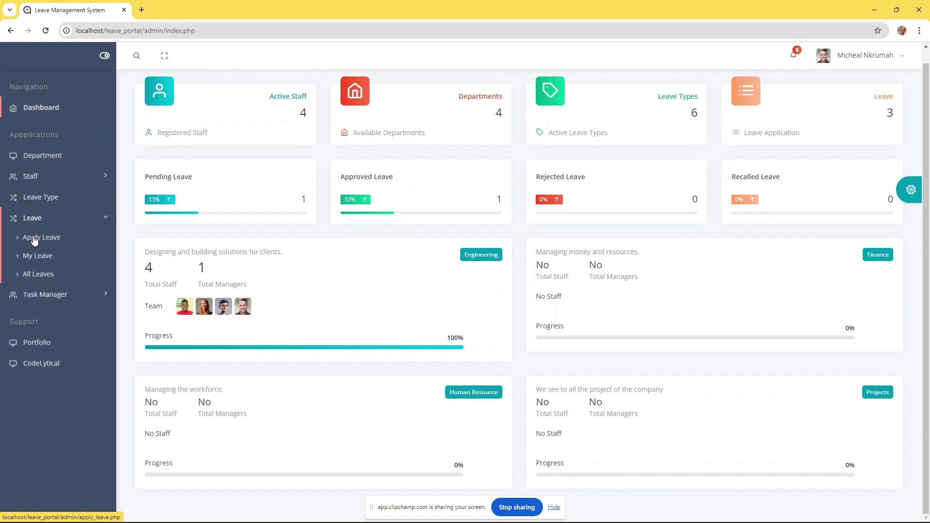
{"action": "left_click", "coordinate": [41, 274]}
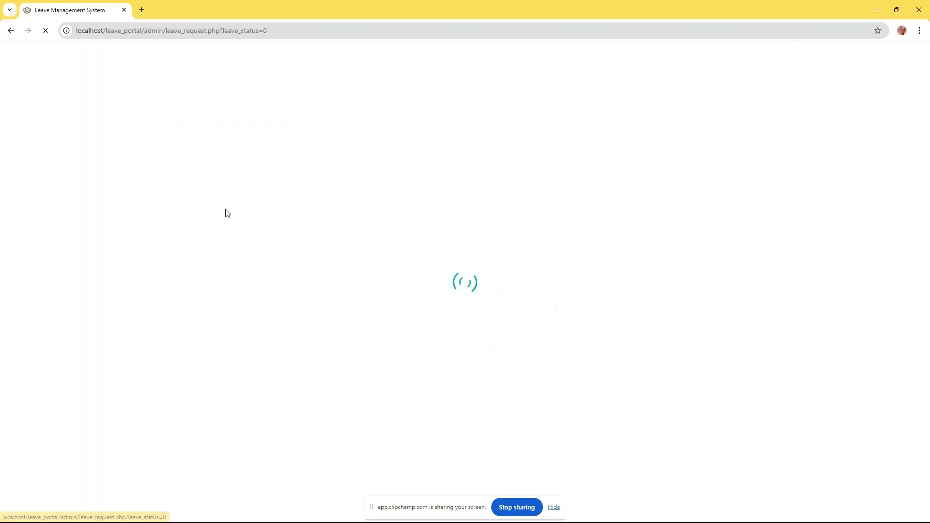
{"action": "left_click_drag", "start_coordinate": [257, 101], "coordinate": [129, 97]}
{"action": "left_click", "coordinate": [348, 93]}
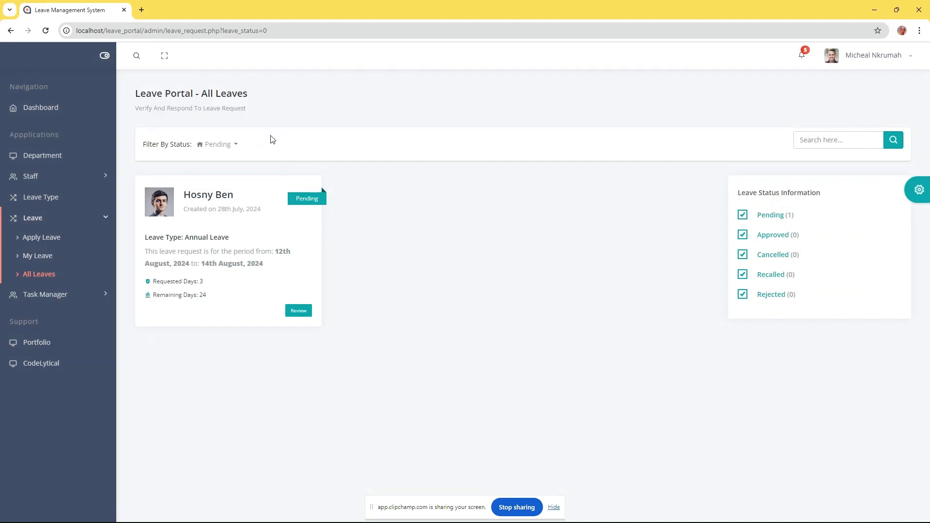
{"action": "left_click", "coordinate": [234, 145]}
{"action": "left_click", "coordinate": [222, 169]}
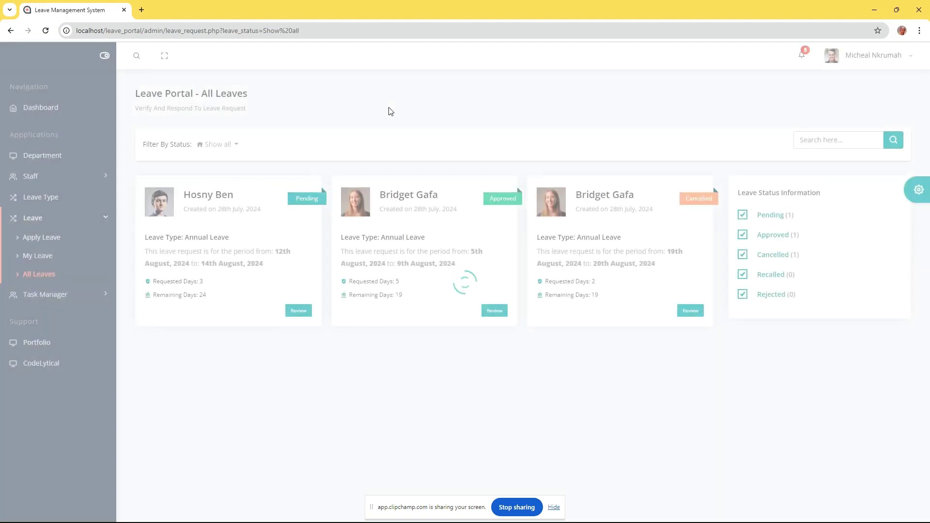
{"action": "left_click_drag", "start_coordinate": [716, 359], "coordinate": [234, 216]}
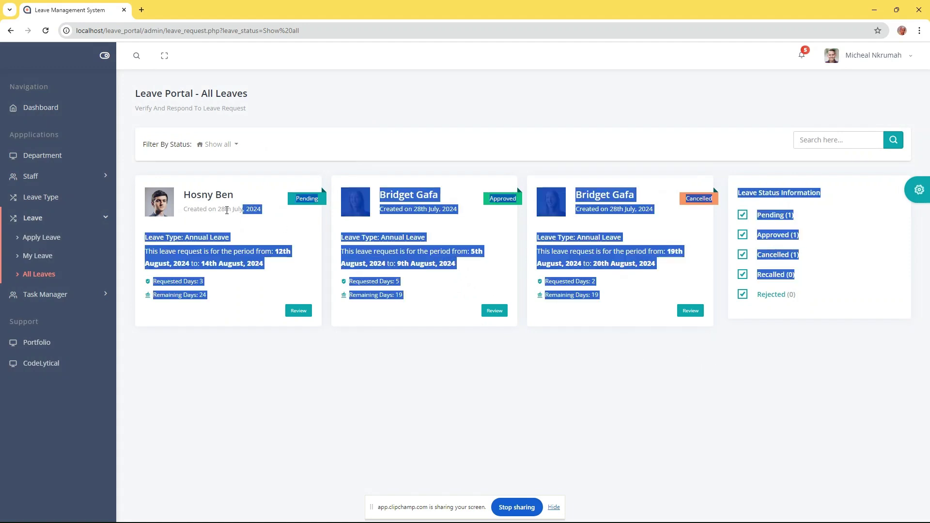
{"action": "left_click", "coordinate": [294, 163]}
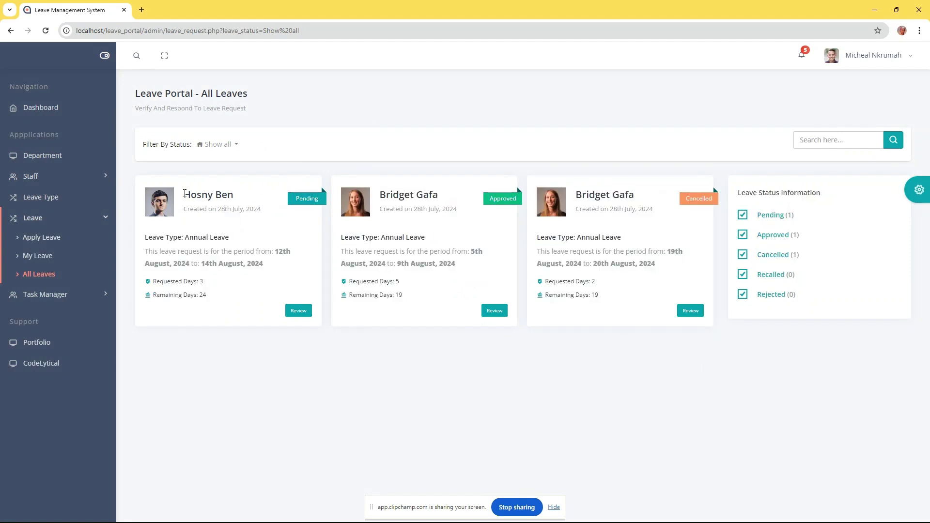
{"action": "left_click_drag", "start_coordinate": [185, 194], "coordinate": [233, 195]}
{"action": "left_click", "coordinate": [181, 228]}
{"action": "left_click", "coordinate": [39, 256]}
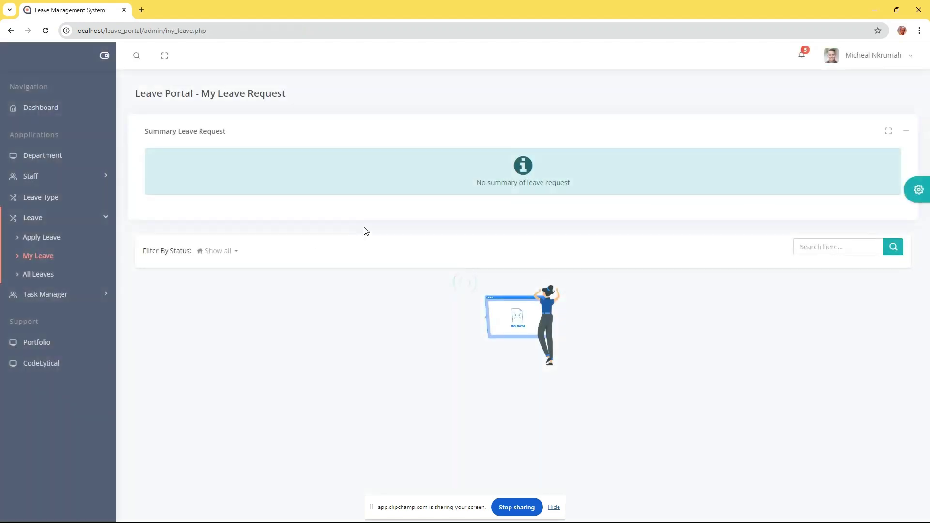
{"action": "left_click_drag", "start_coordinate": [568, 187], "coordinate": [476, 185]}
{"action": "left_click", "coordinate": [469, 191]}
{"action": "left_click", "coordinate": [45, 273]}
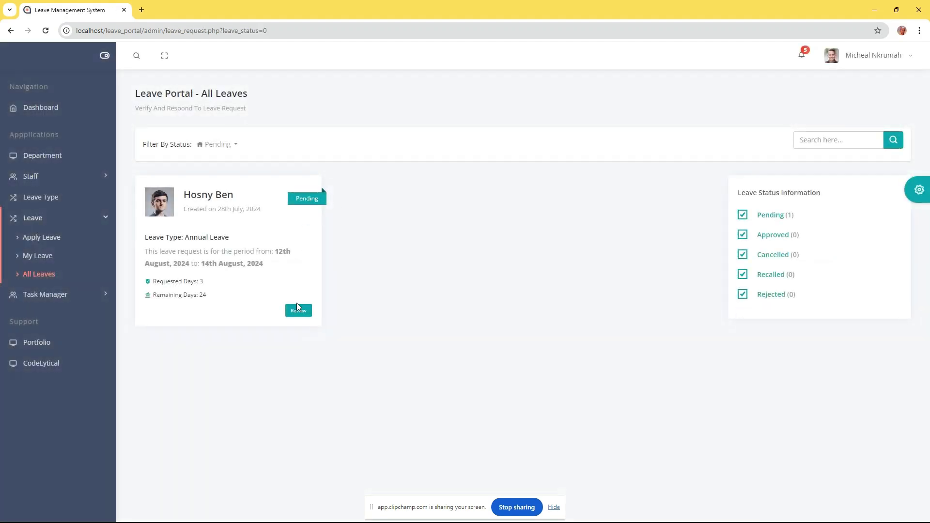
Approve the pending 12th–14th August annual leave request
{"action": "left_click", "coordinate": [298, 310]}
{"action": "left_click", "coordinate": [438, 267]}
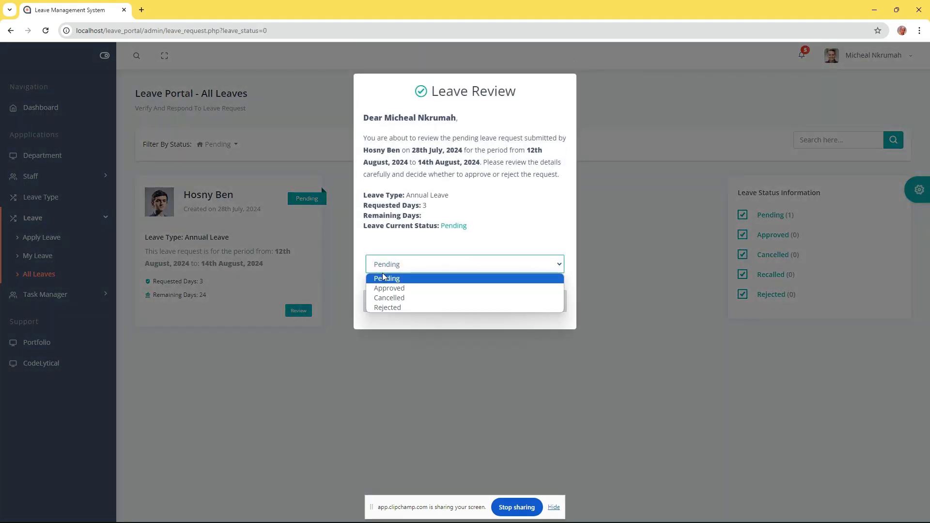
{"action": "left_click", "coordinate": [390, 288]}
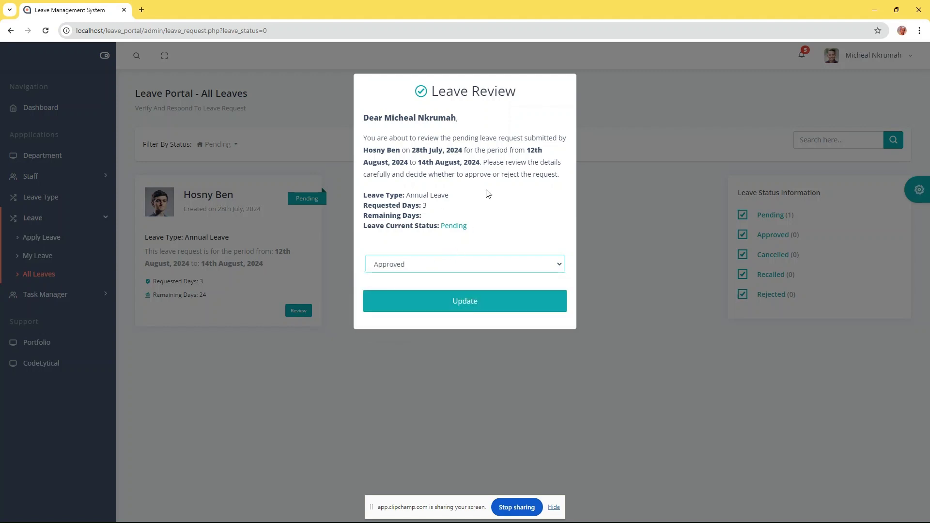
{"action": "left_click", "coordinate": [463, 302]}
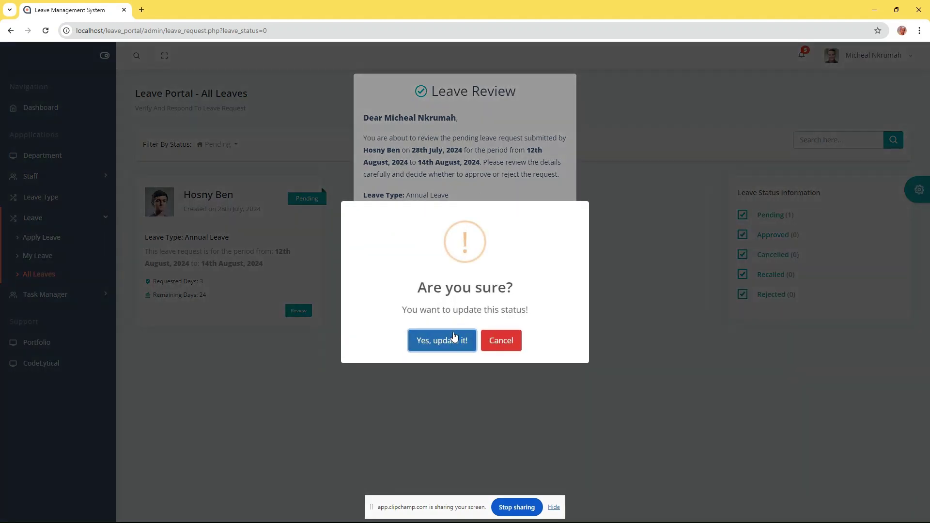
{"action": "left_click", "coordinate": [442, 340]}
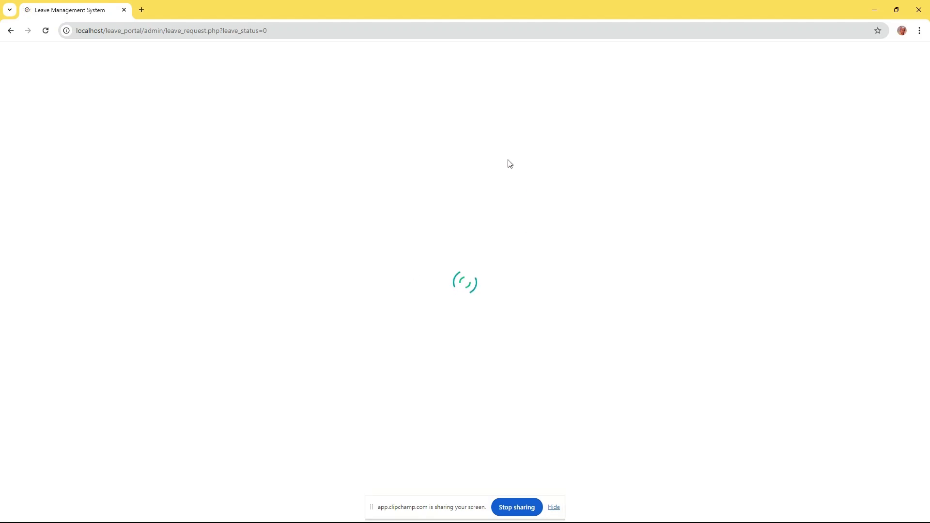
Filter leave requests to show every status, view the admin's own leave, and log out
{"action": "left_click", "coordinate": [232, 149]}
{"action": "left_click", "coordinate": [222, 169]}
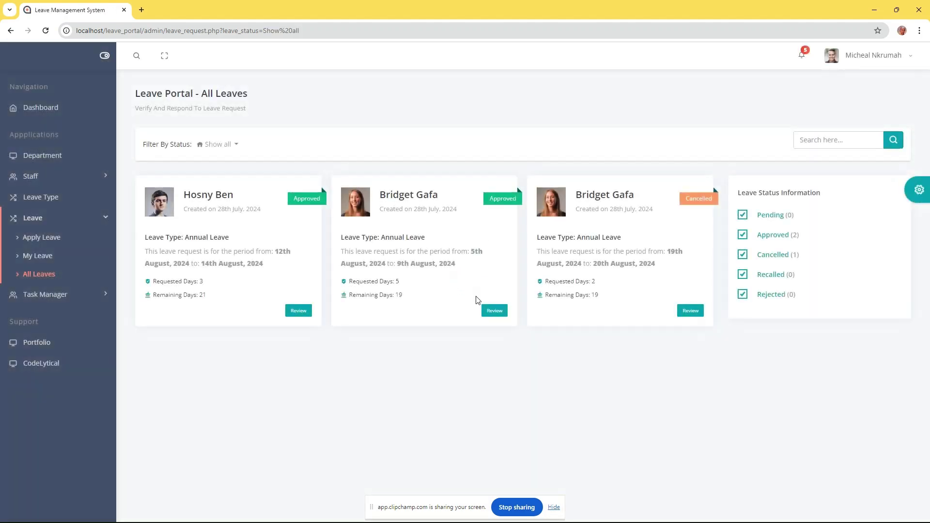
{"action": "left_click", "coordinate": [43, 256]}
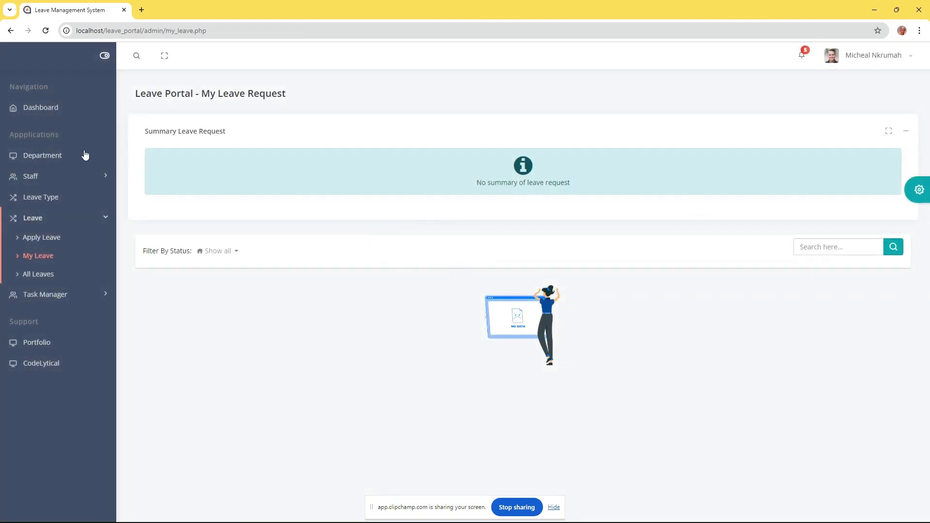
{"action": "left_click", "coordinate": [873, 59]}
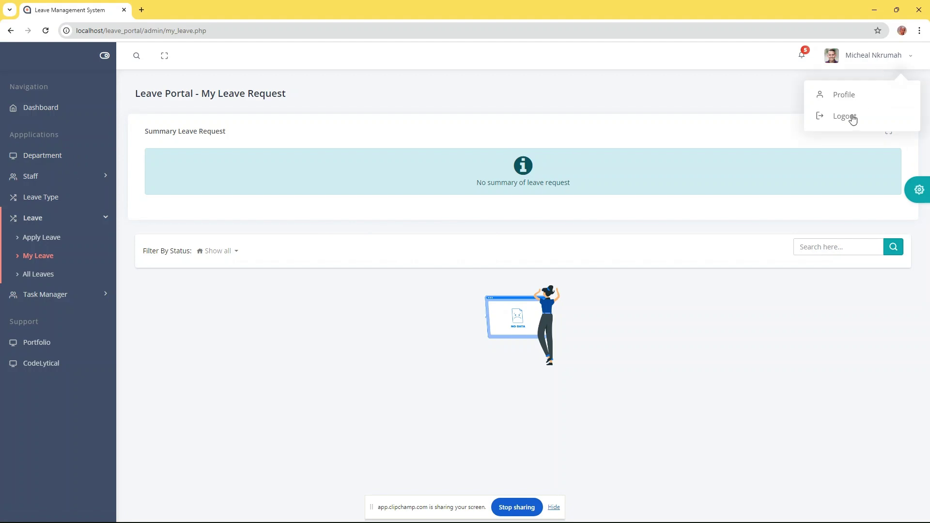
{"action": "left_click", "coordinate": [851, 117]}
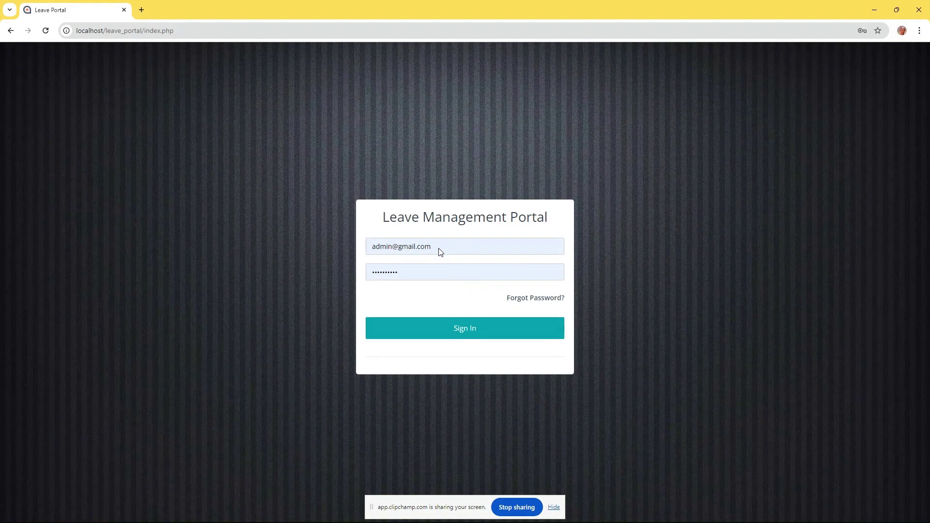
Sign in with the staff member's saved e-mail and password, and dismiss the success message
{"action": "double_click", "coordinate": [440, 247]}
{"action": "triple_click", "coordinate": [440, 246]}
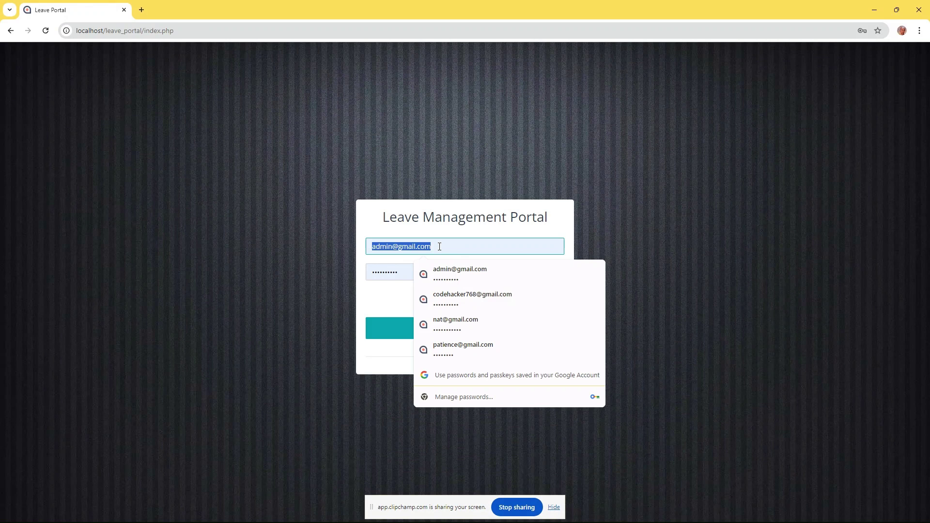
{"action": "type", "text": "bridget"}
{"action": "left_click", "coordinate": [463, 275]}
{"action": "left_click", "coordinate": [438, 273]}
{"action": "double_click", "coordinate": [438, 273]}
{"action": "type", "text": "**"}
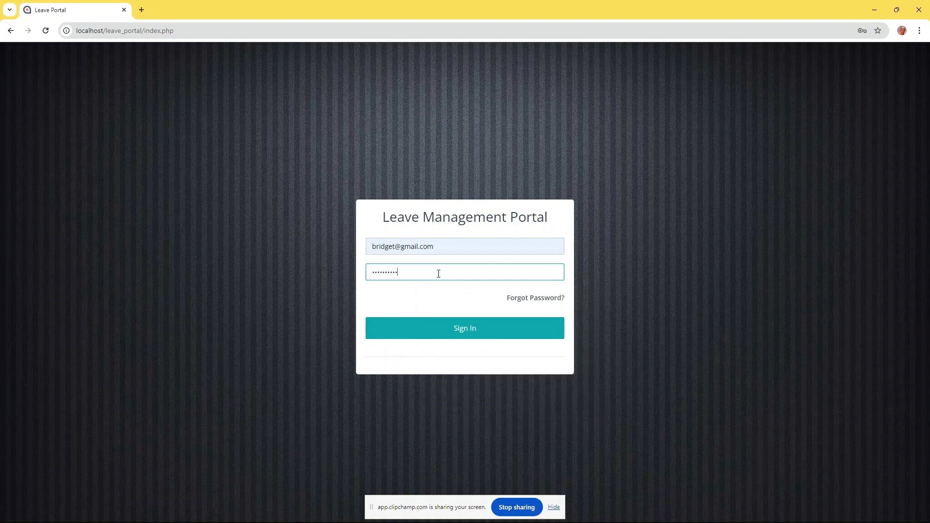
{"action": "left_click", "coordinate": [467, 340]}
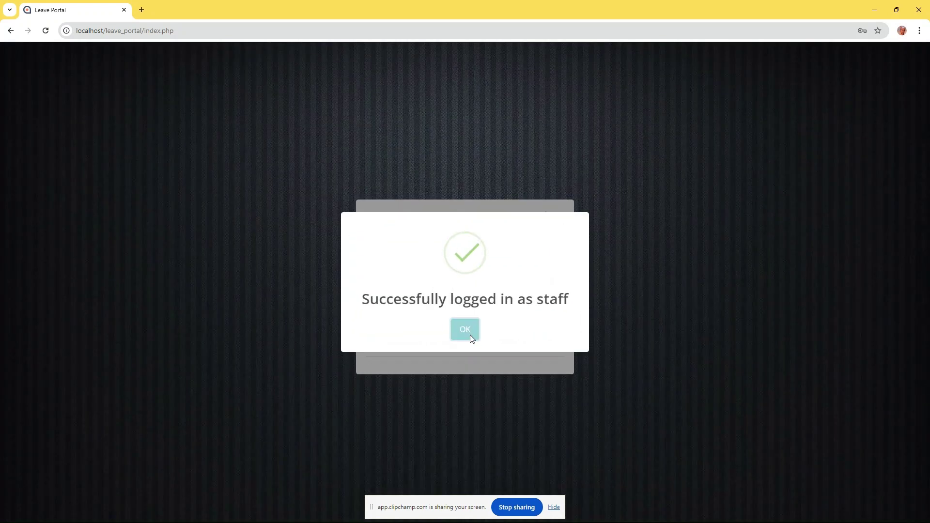
{"action": "left_click", "coordinate": [468, 335]}
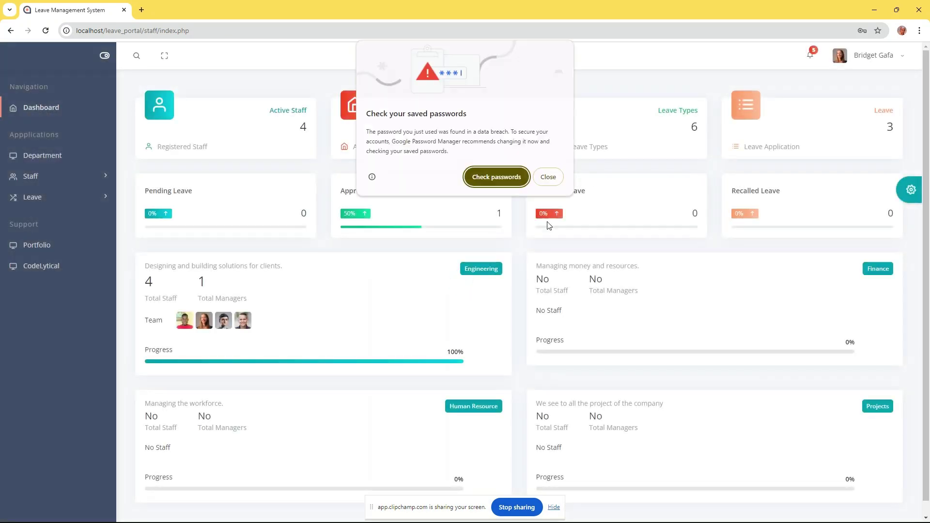
Open My Leave and check the approved 5-day Annual Leave and its 19 of 24 remaining days
{"action": "left_click", "coordinate": [549, 177]}
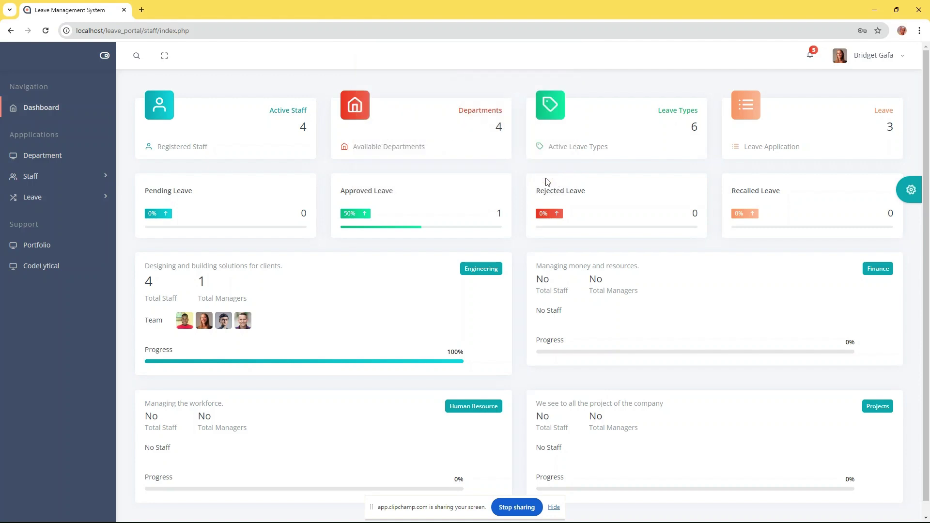
{"action": "left_click", "coordinate": [39, 197]}
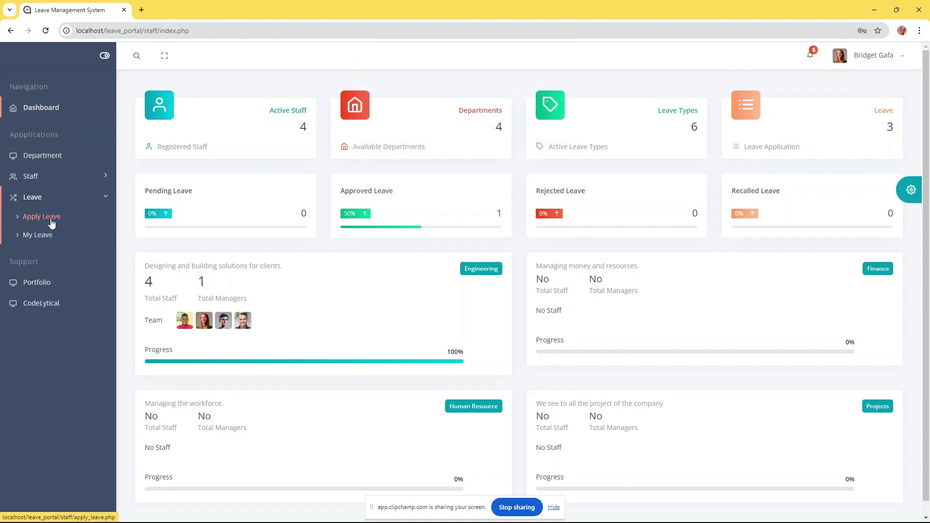
{"action": "left_click", "coordinate": [41, 236]}
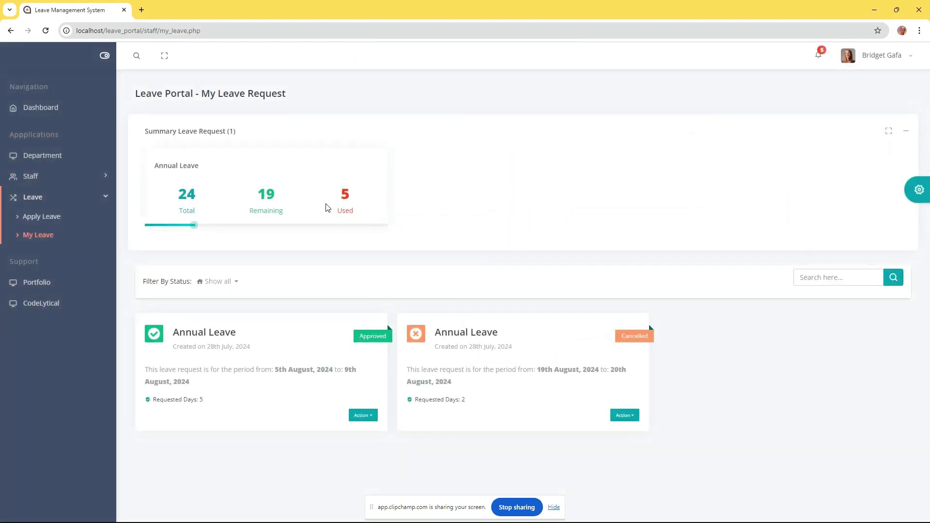
{"action": "left_click_drag", "start_coordinate": [147, 133], "coordinate": [265, 143]}
{"action": "left_click", "coordinate": [371, 160]}
{"action": "left_click", "coordinate": [363, 417]}
{"action": "left_click", "coordinate": [381, 430]}
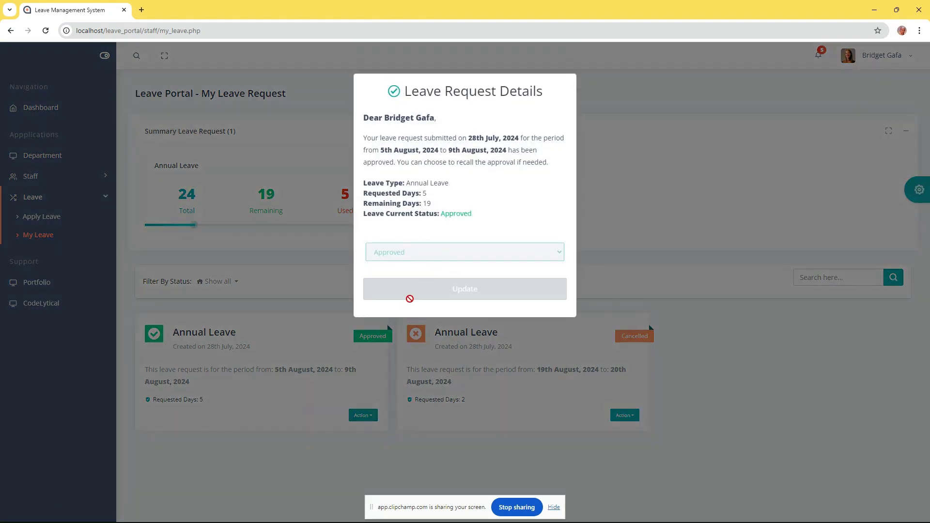
{"action": "left_click", "coordinate": [643, 199]}
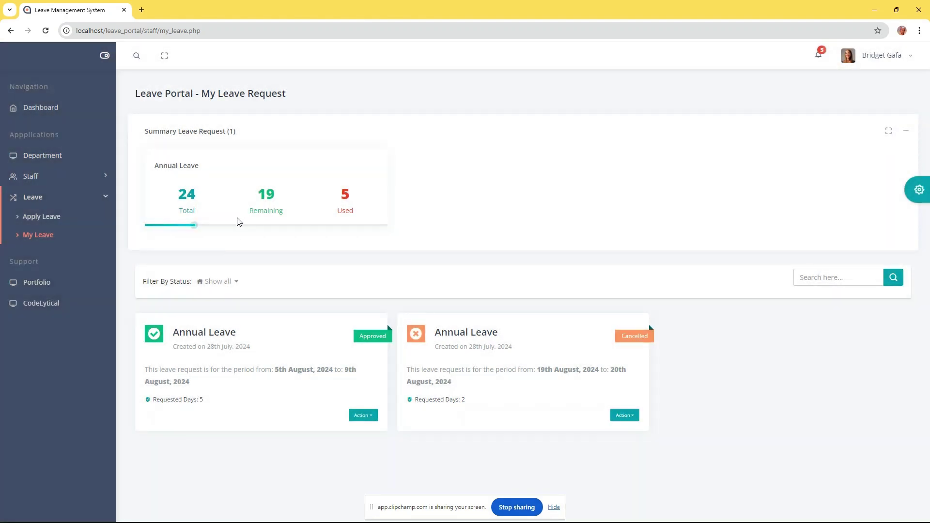
{"action": "left_click_drag", "start_coordinate": [212, 196], "coordinate": [413, 202]}
{"action": "left_click", "coordinate": [265, 183]}
Collapse, expand and maximize the leave summary card, toggle the sidebar, and go full screen
{"action": "left_click", "coordinate": [908, 132]}
{"action": "left_click", "coordinate": [907, 133]}
{"action": "left_click", "coordinate": [888, 131]}
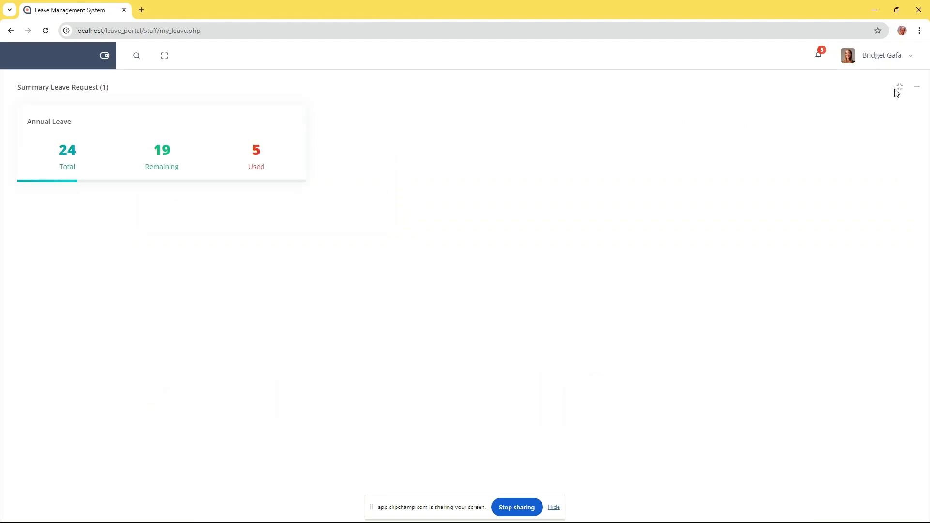
{"action": "left_click", "coordinate": [899, 88]}
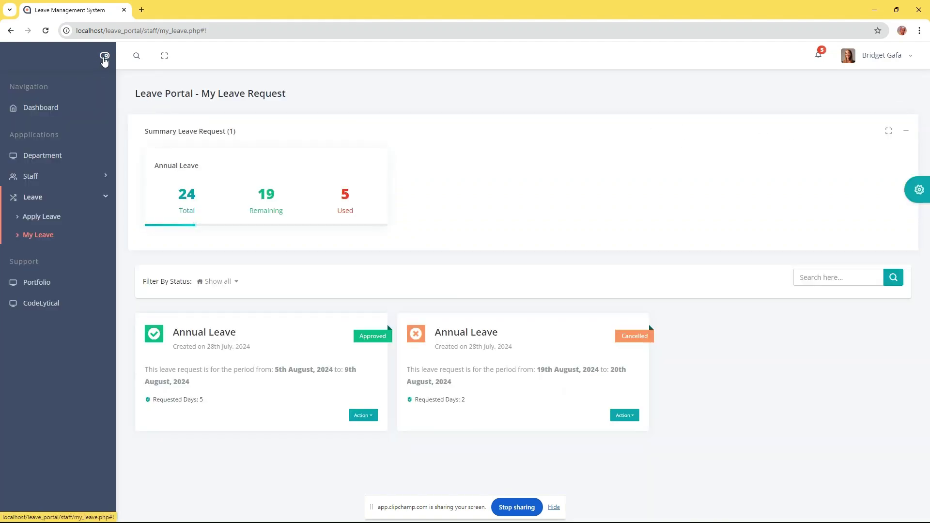
{"action": "left_click", "coordinate": [104, 57]}
{"action": "left_click", "coordinate": [104, 57]}
{"action": "left_click", "coordinate": [104, 58]}
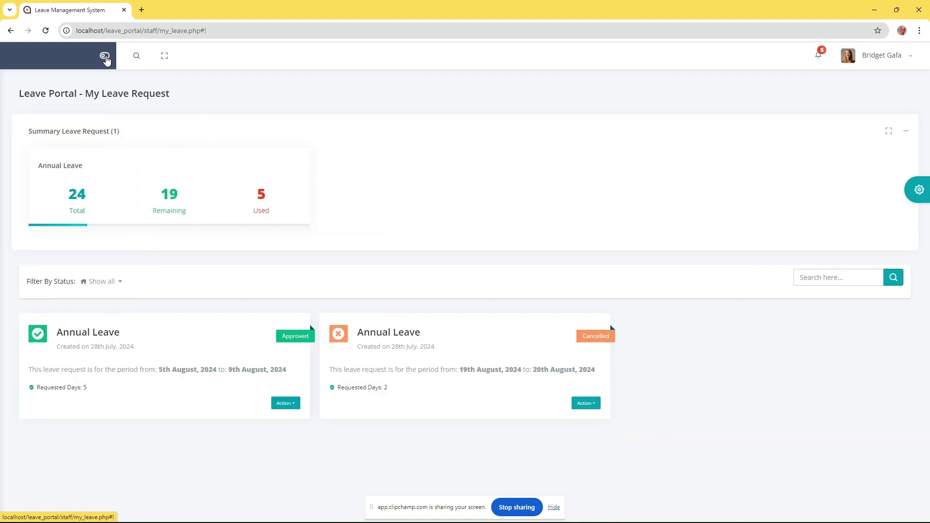
{"action": "left_click", "coordinate": [104, 58]}
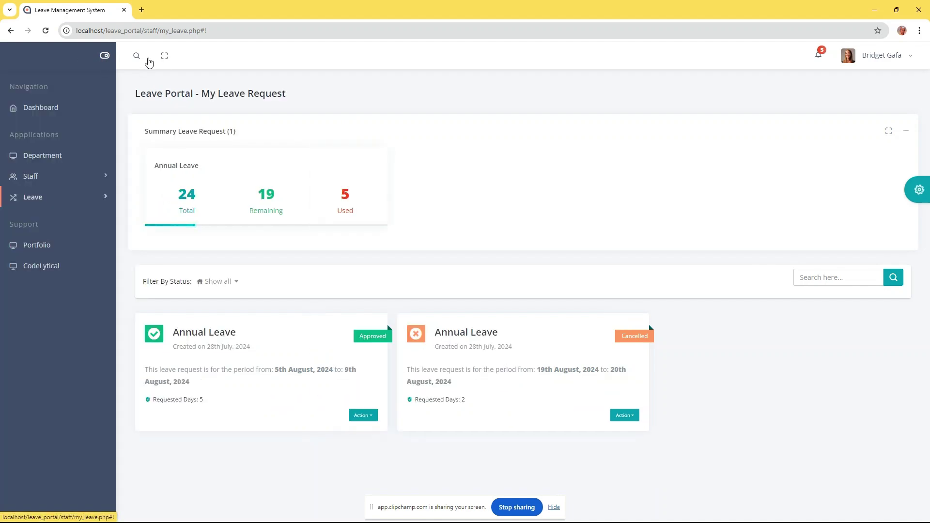
{"action": "left_click", "coordinate": [165, 55]}
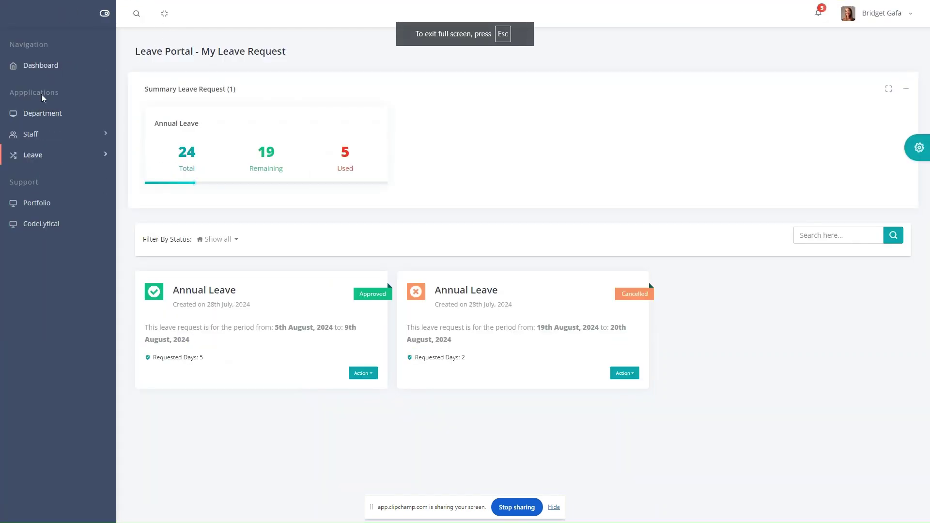
View the Apply Leave form, return to My Leave, and log out of the staff account
{"action": "left_click", "coordinate": [42, 156]}
{"action": "left_click", "coordinate": [49, 175]}
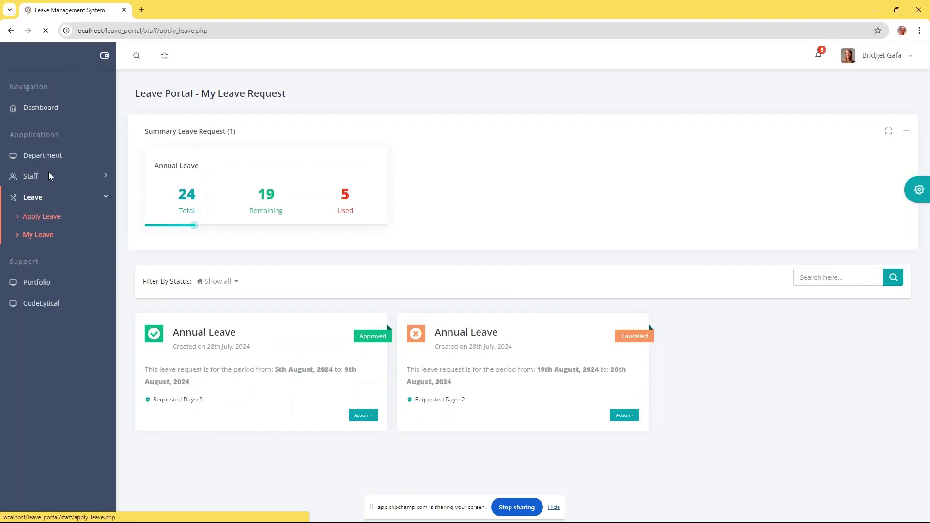
{"action": "left_click", "coordinate": [10, 30]}
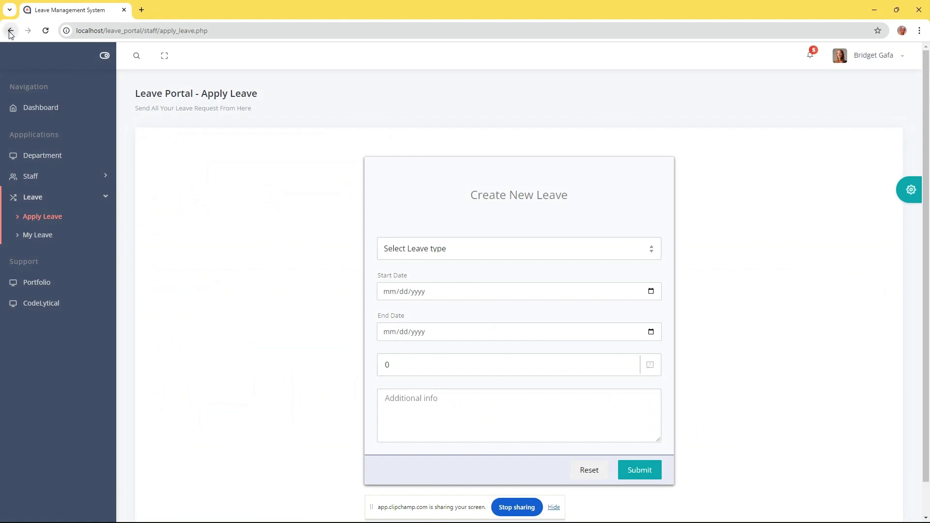
{"action": "left_click", "coordinate": [887, 58]}
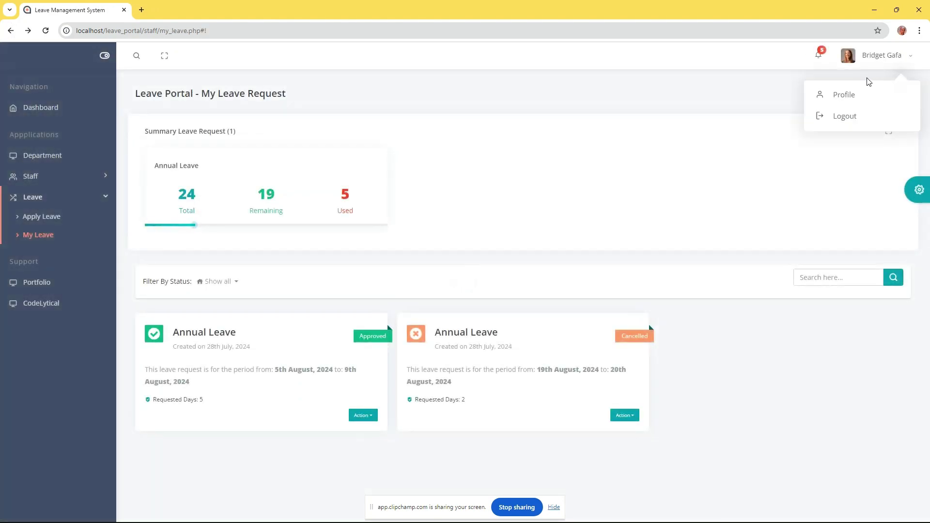
{"action": "left_click", "coordinate": [843, 117]}
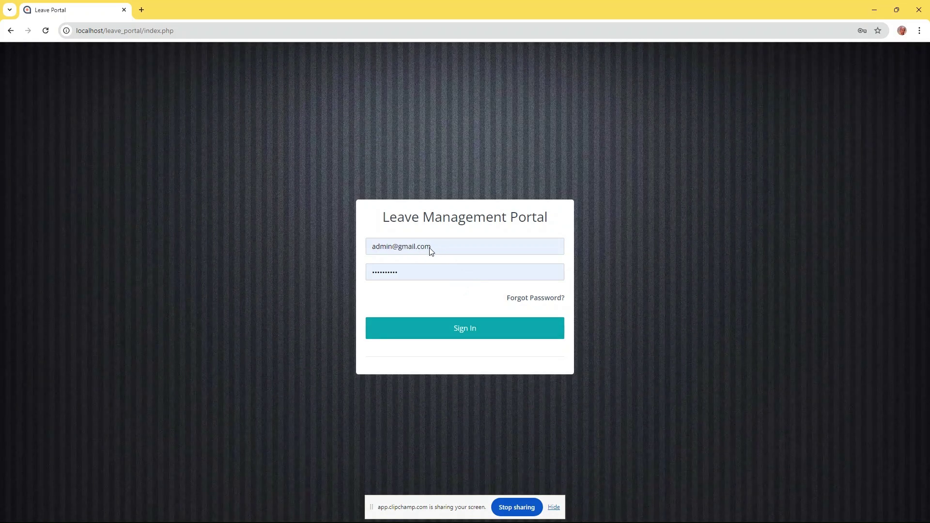
Sign in with the second staff member's autofilled e-mail and password, and dismiss the success message
{"action": "double_click", "coordinate": [428, 247]}
{"action": "triple_click", "coordinate": [439, 248]}
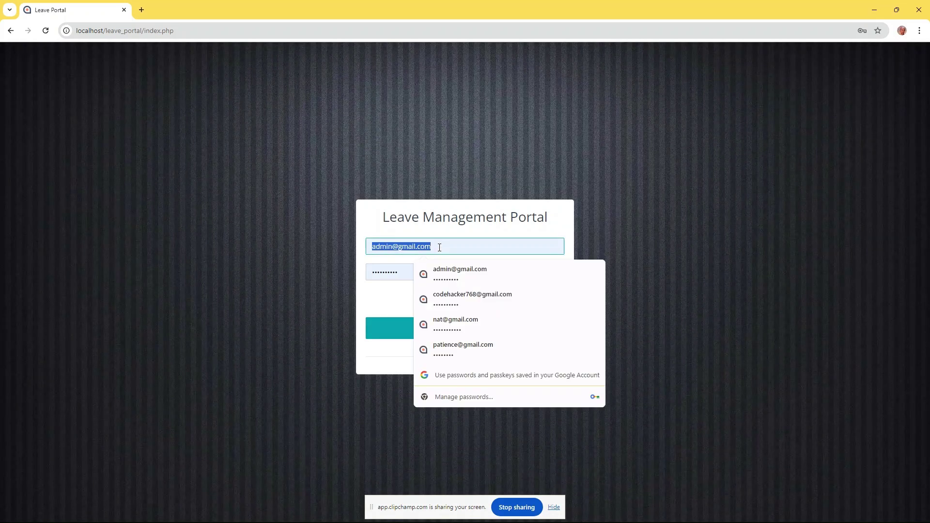
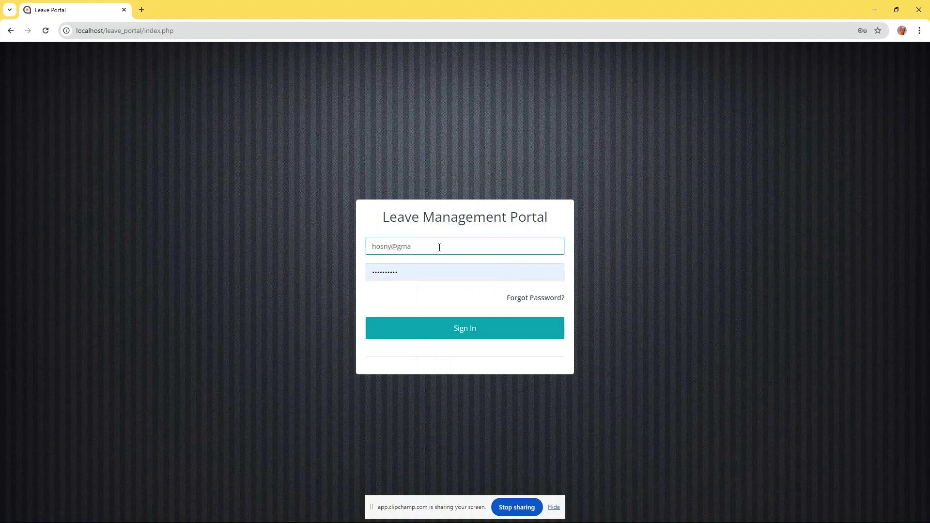
{"action": "triple_click", "coordinate": [440, 247]}
{"action": "type", "text": "ben"}
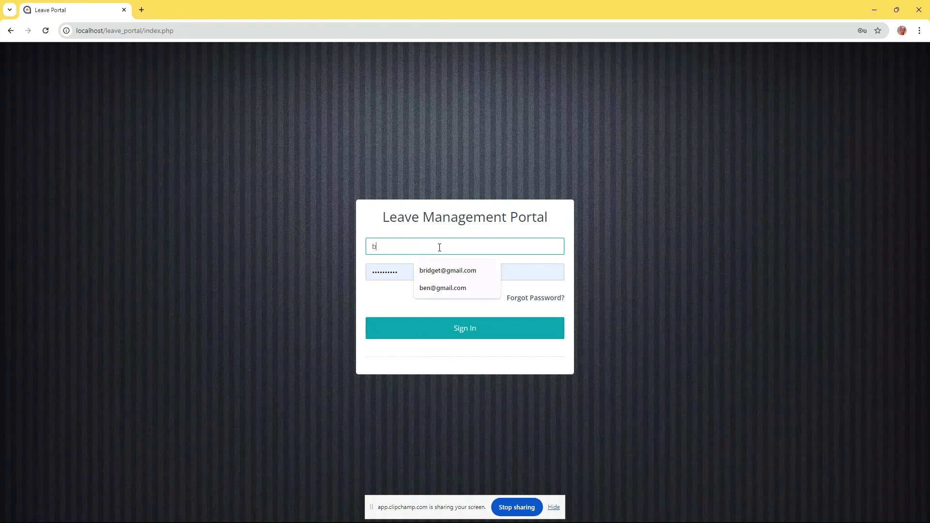
{"action": "left_click", "coordinate": [443, 269]}
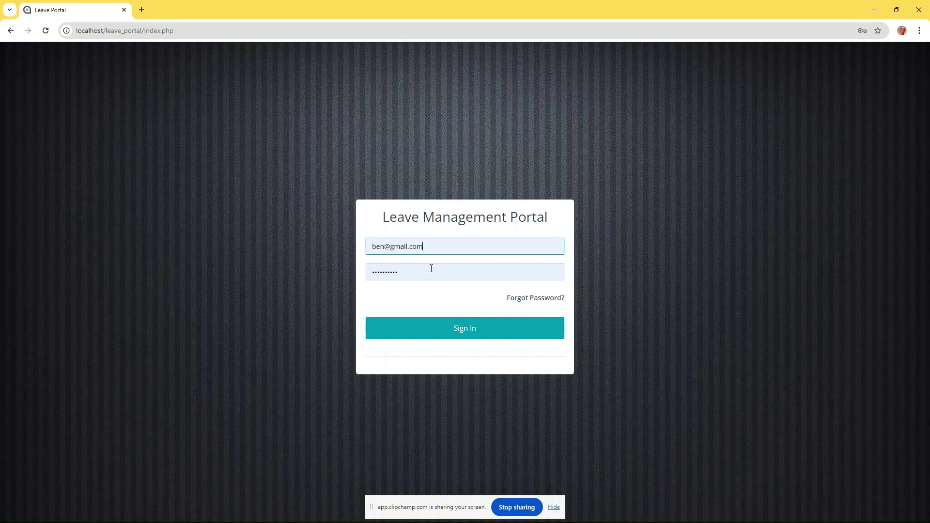
{"action": "double_click", "coordinate": [431, 268]}
{"action": "type", "text": "12"}
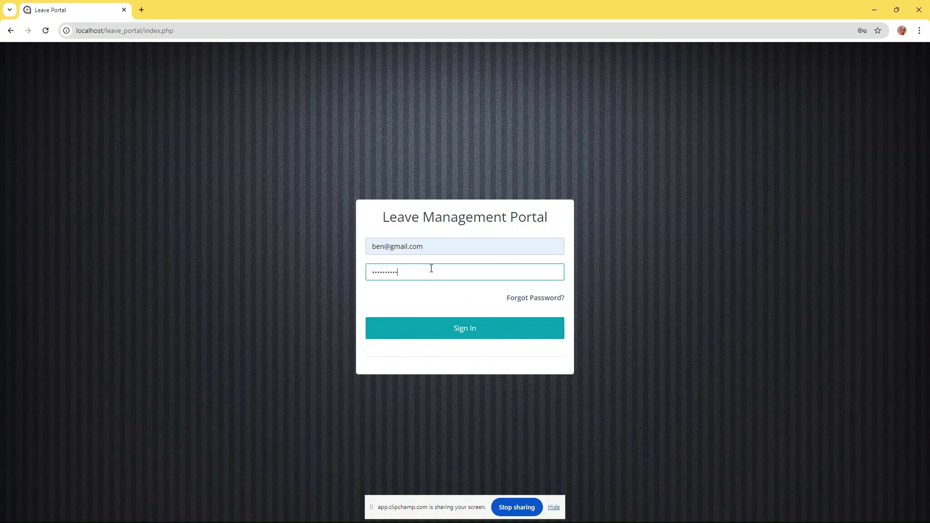
{"action": "left_click", "coordinate": [461, 338]}
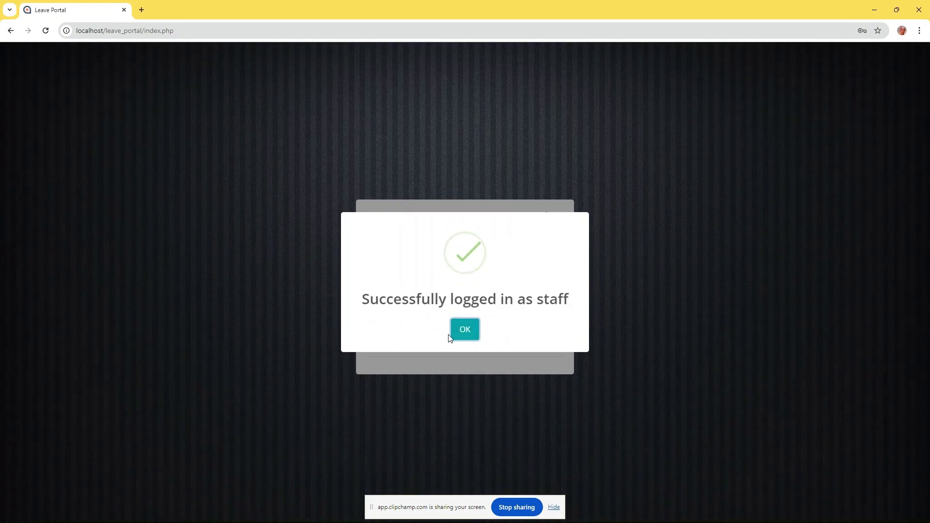
{"action": "left_click", "coordinate": [469, 331]}
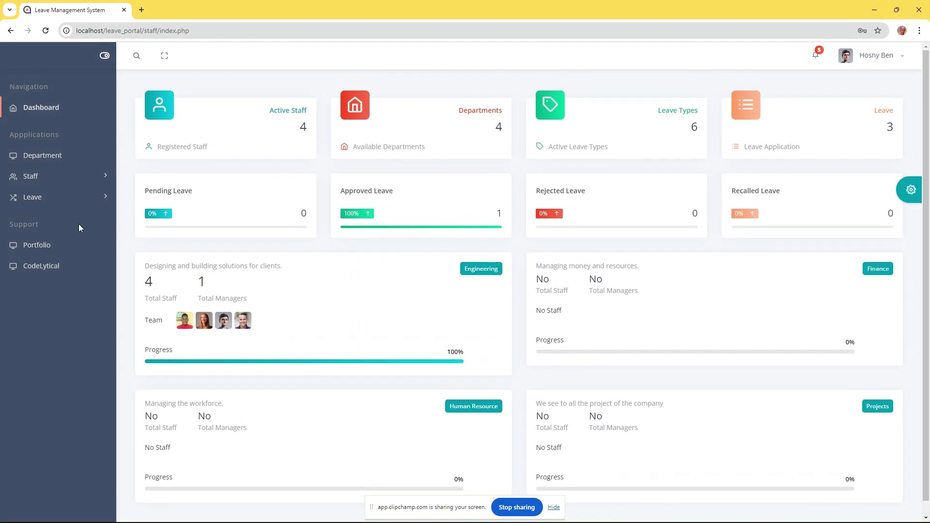
Open Supervisee Request and filter it to show requests of every status
{"action": "left_click", "coordinate": [46, 197]}
{"action": "left_click", "coordinate": [42, 253]}
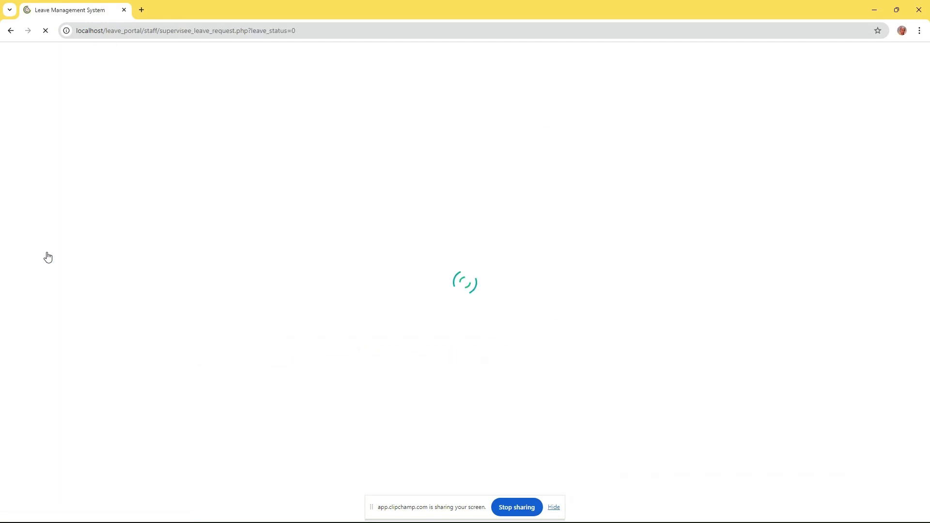
{"action": "left_click", "coordinate": [229, 144]}
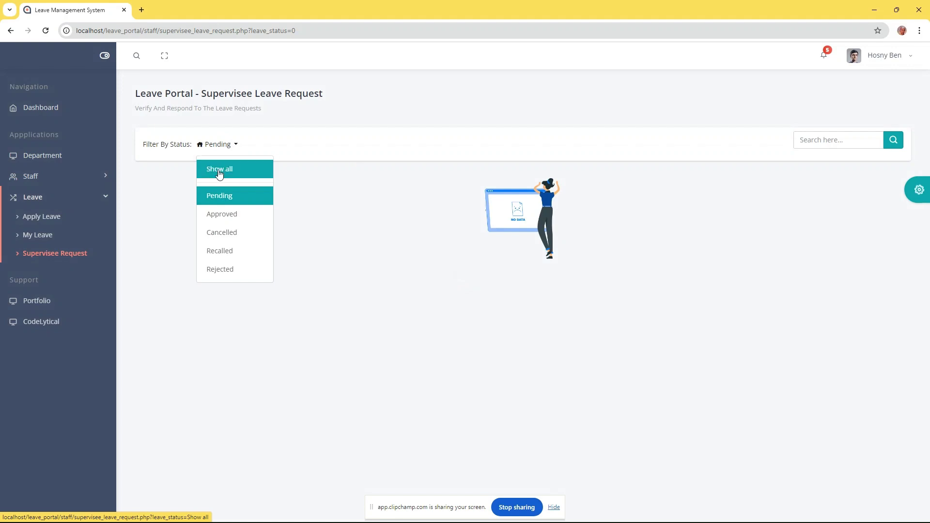
{"action": "left_click", "coordinate": [225, 173]}
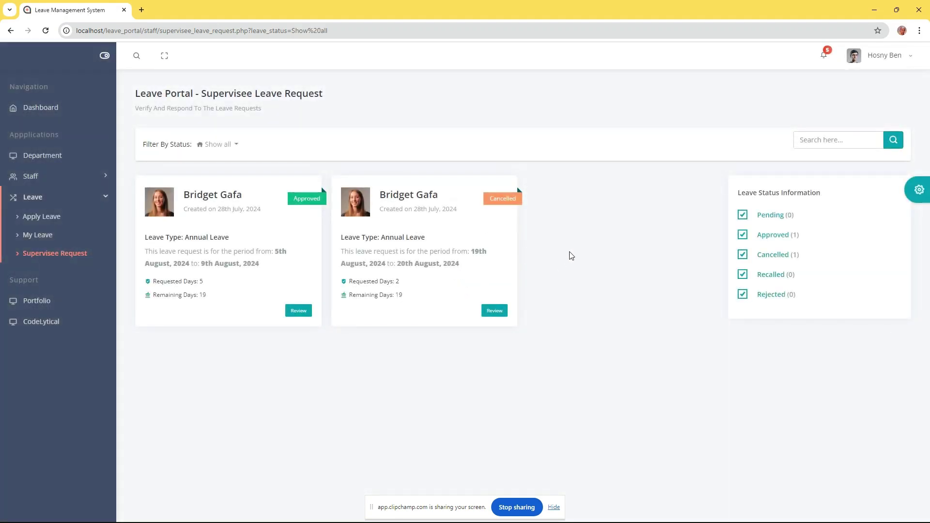
On My Leave, confirm the approved 3-day Annual Leave leaves 21 days remaining
{"action": "left_click", "coordinate": [33, 234]}
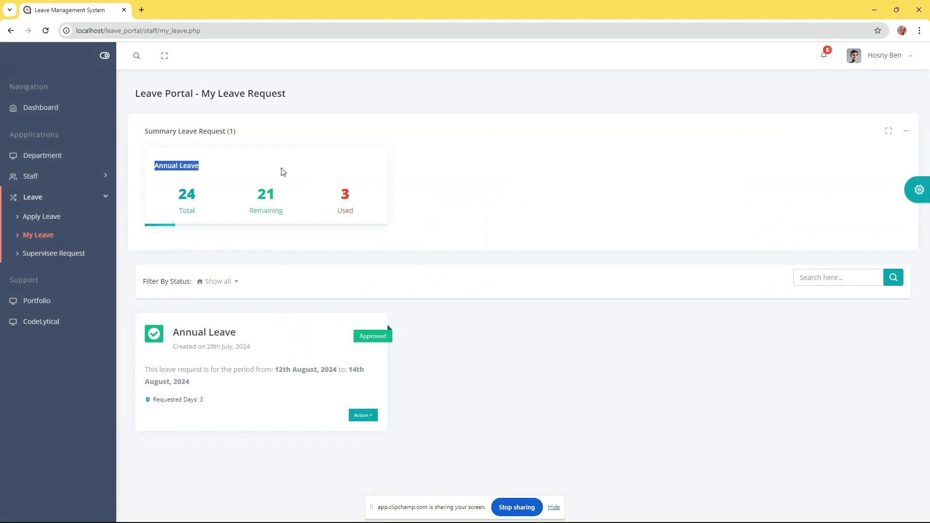
{"action": "left_click_drag", "start_coordinate": [347, 200], "coordinate": [211, 194]}
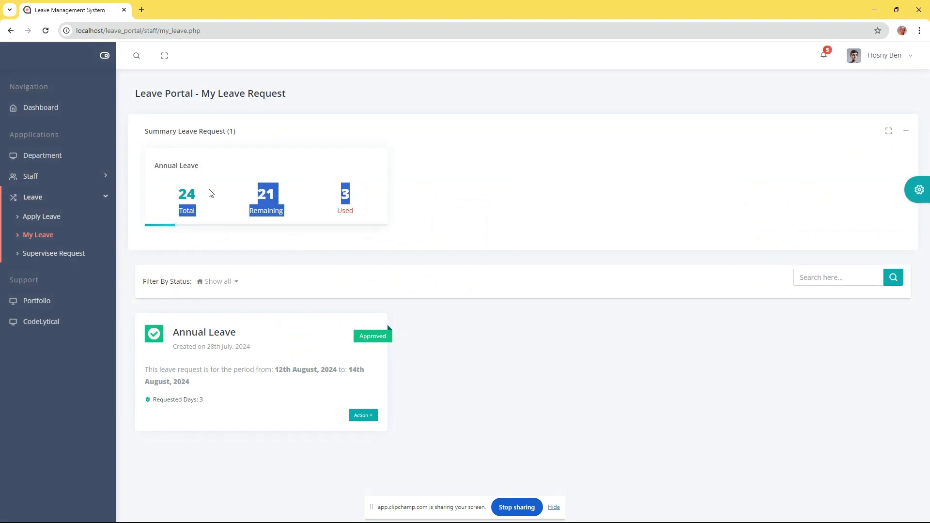
{"action": "left_click", "coordinate": [460, 202]}
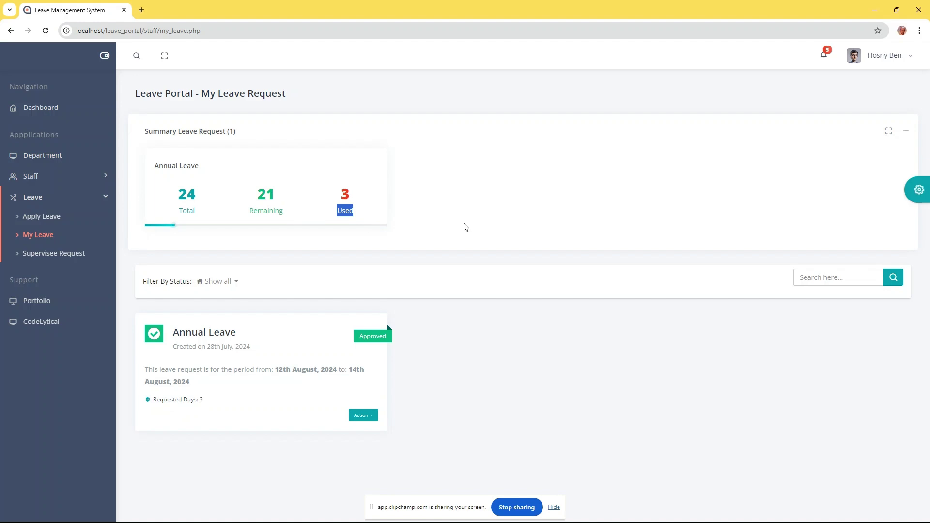
{"action": "left_click", "coordinate": [907, 136]}
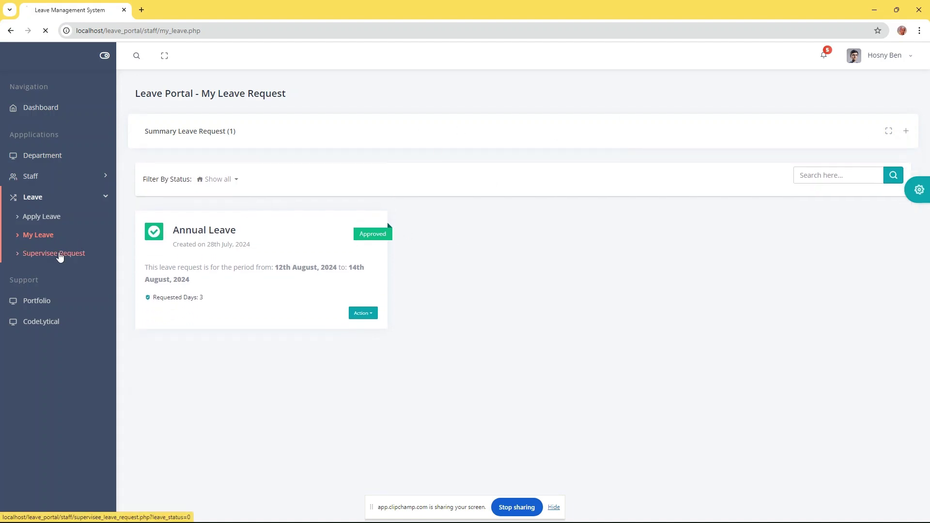
Return to Supervisee Request, show all statuses, and open the account menu
{"action": "left_click", "coordinate": [62, 255]}
{"action": "left_click", "coordinate": [219, 145]}
{"action": "left_click", "coordinate": [227, 172]}
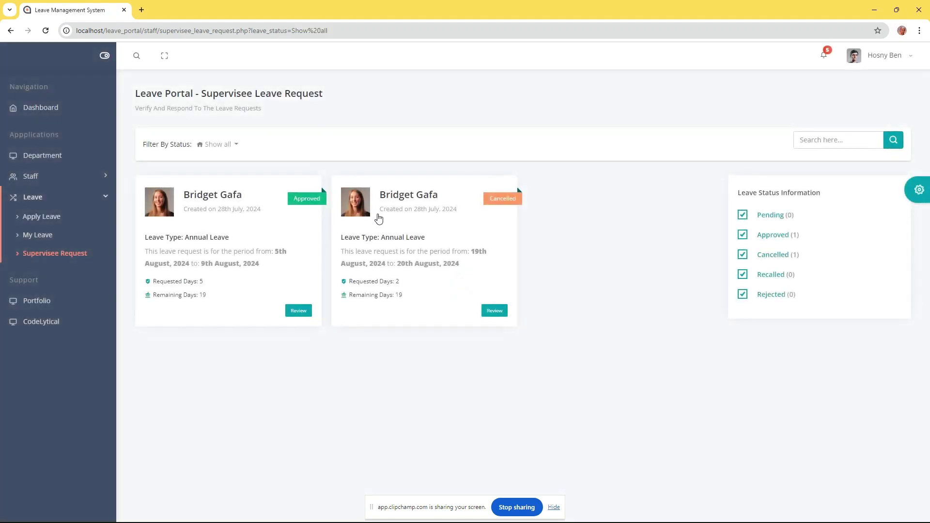
{"action": "left_click", "coordinate": [896, 57]}
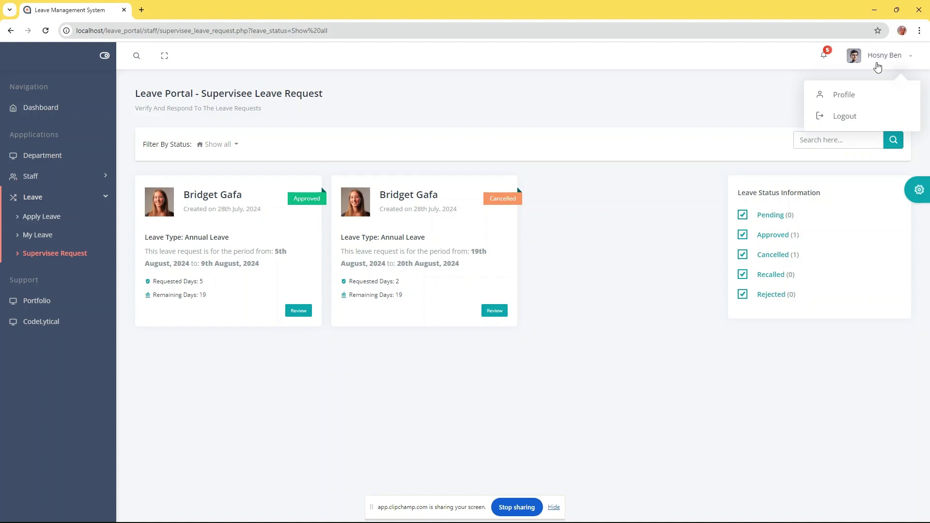
Check the profile's 21 of 24 annual leave credits, then log out of the staff account
{"action": "left_click", "coordinate": [836, 98]}
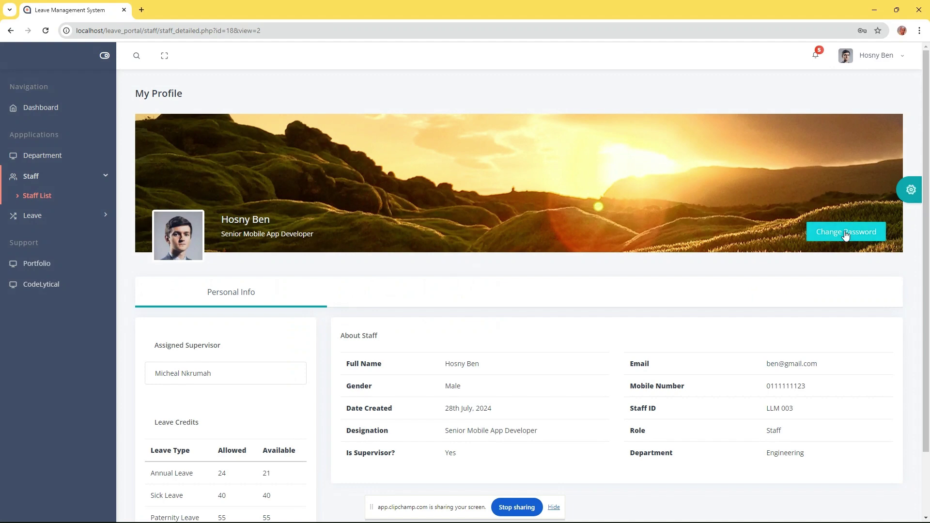
{"action": "left_click", "coordinate": [845, 233]}
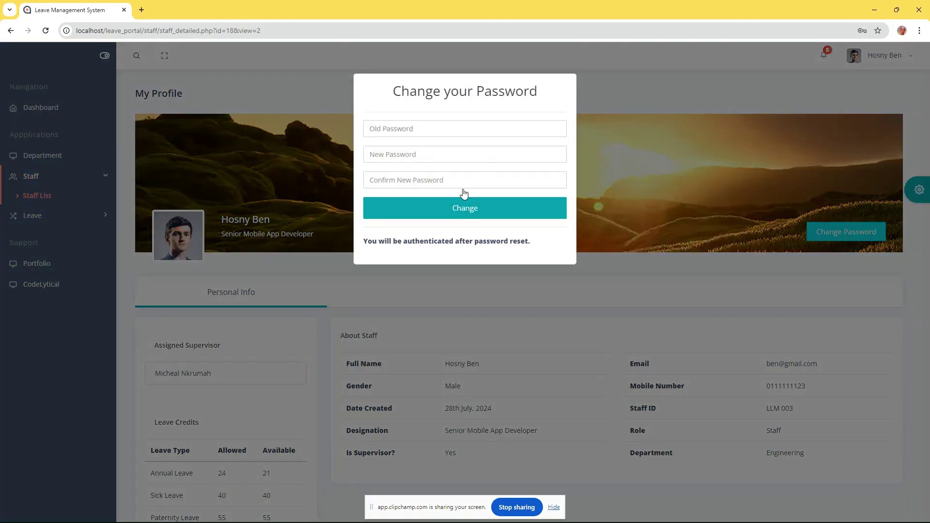
{"action": "left_click", "coordinate": [662, 150]}
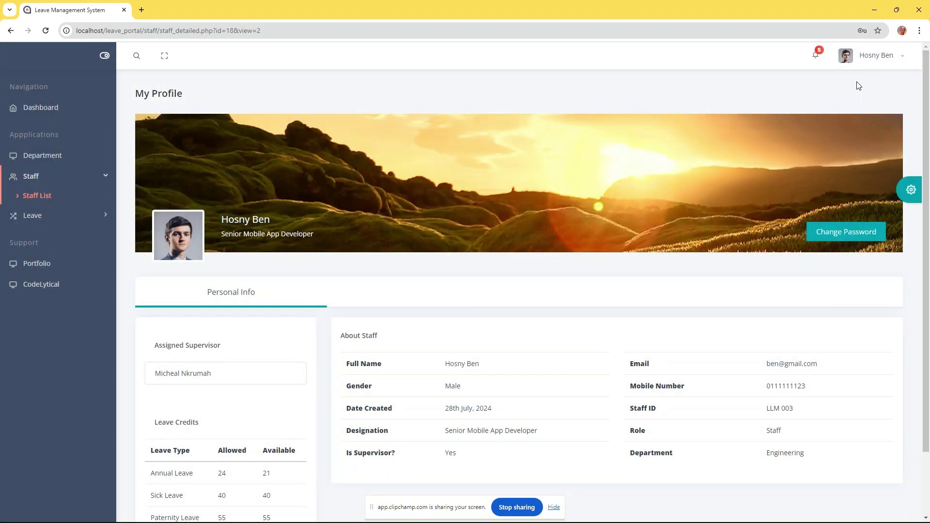
{"action": "left_click", "coordinate": [876, 56]}
{"action": "left_click", "coordinate": [842, 118]}
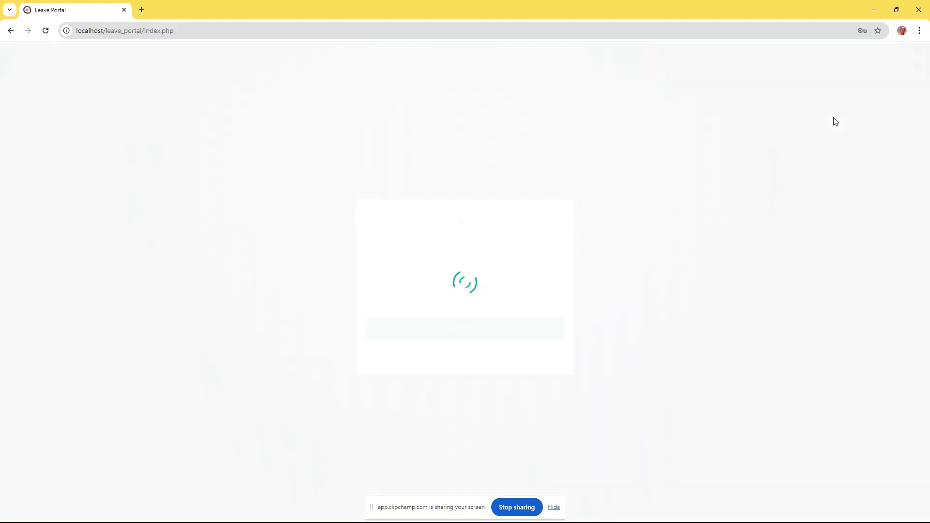